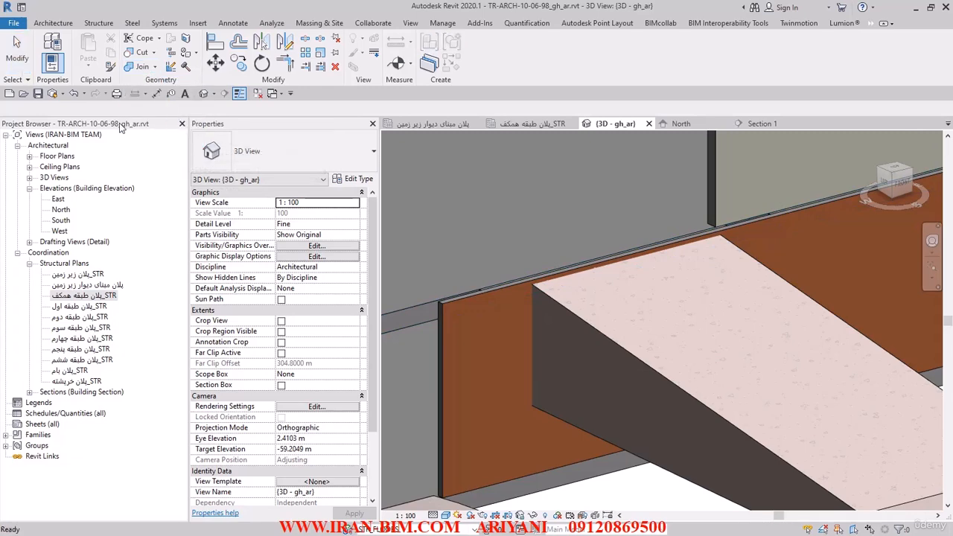
Unjoin the parking ramp floor from the ground floor slab it meets.
click(585, 317)
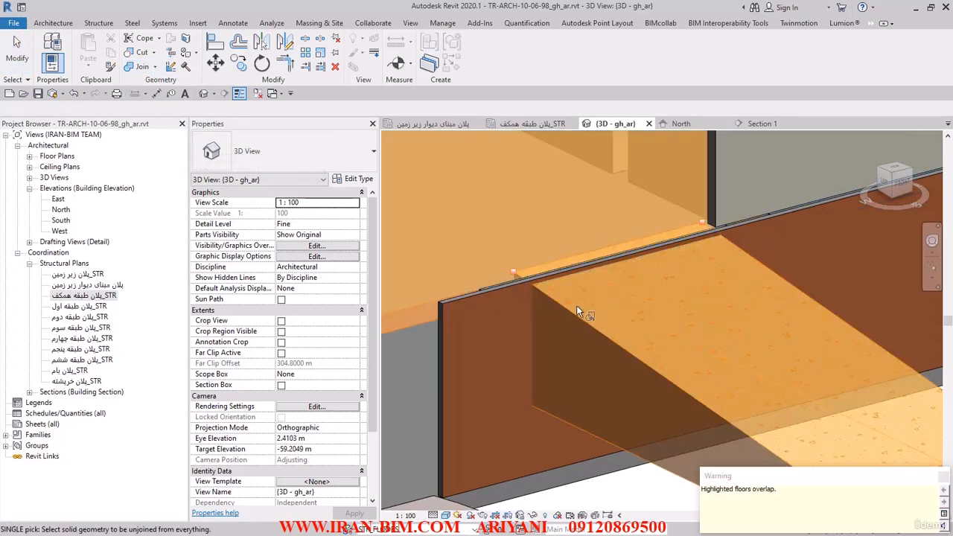
click(513, 281)
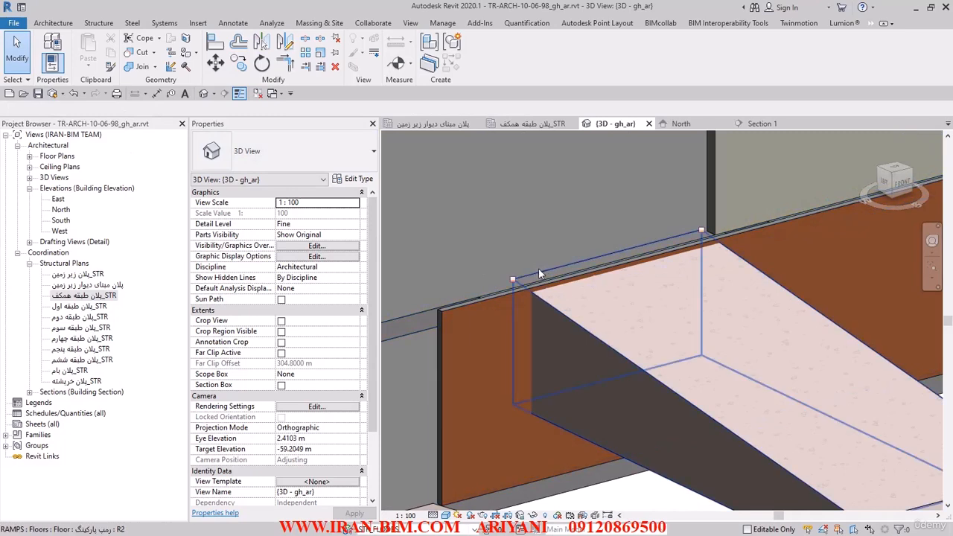
scroll(528, 293, down, 2)
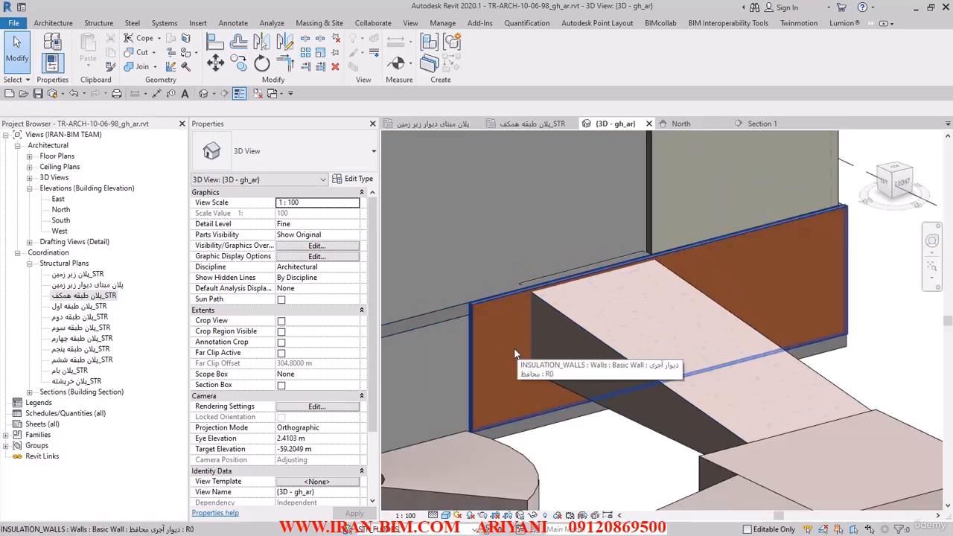
Inspect the front walls, the ramps and the ground floor partition layout in the 3D model.
shift+middle_drag(526, 314, 543, 342)
scroll(610, 342, down, 5)
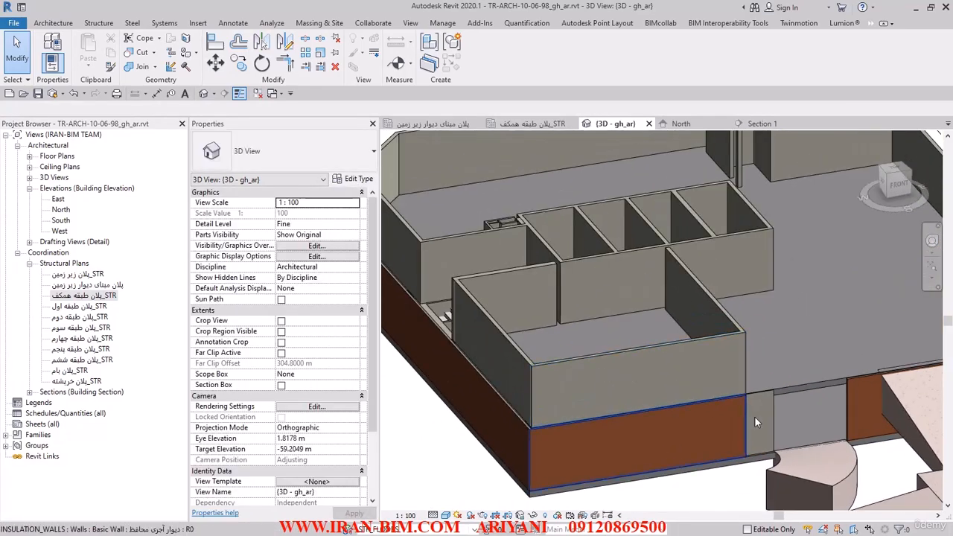
click(757, 423)
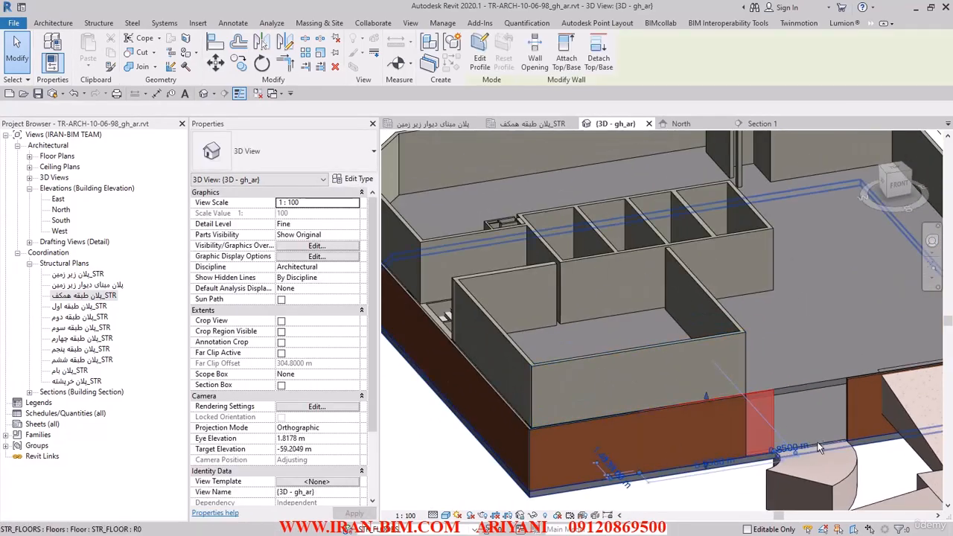
shift+middle_drag(822, 448, 559, 409)
click(712, 497)
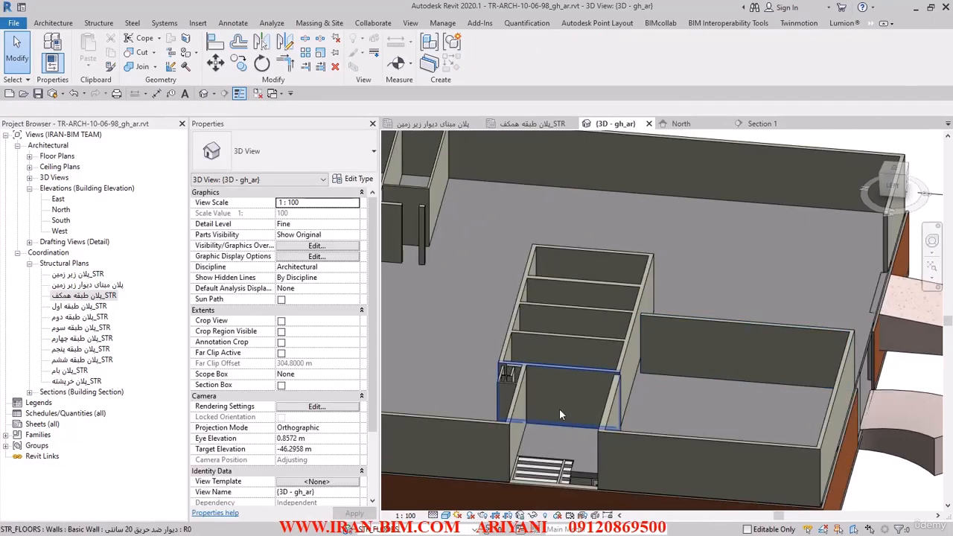
scroll(545, 365, down, 4)
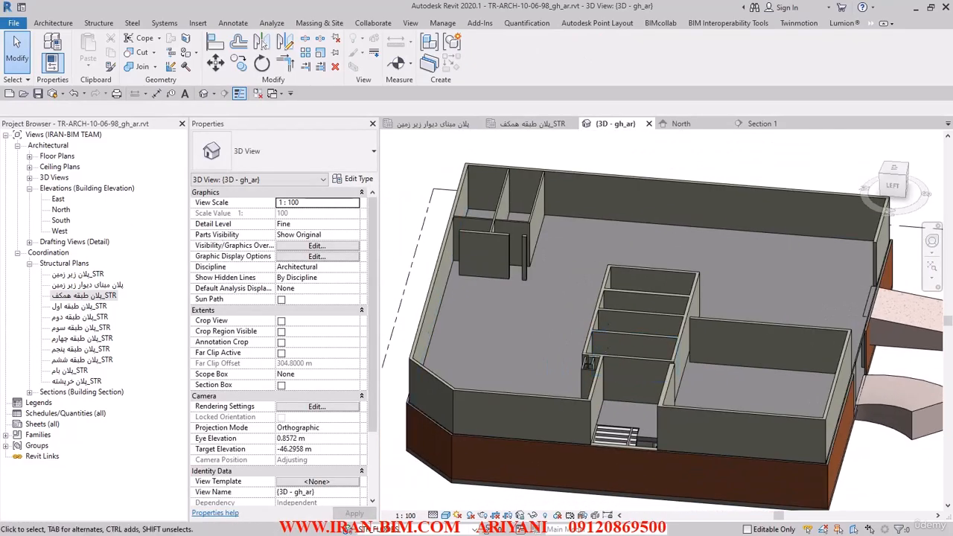
Switch to the AutoCAD drawing and examine the ground floor plan (پلان طبقه همکف) around the parking area.
drag(287, 6, 365, 82)
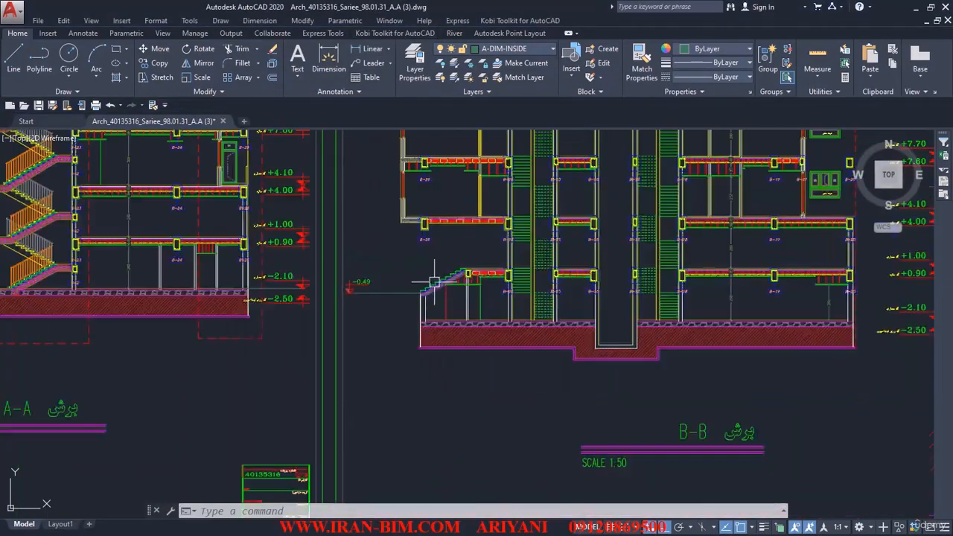
scroll(434, 282, down, 7)
scroll(478, 342, down, 6)
mouse_move(426, 197)
middle_down()
mouse_move(478, 342)
mouse_move(475, 421)
middle_up()
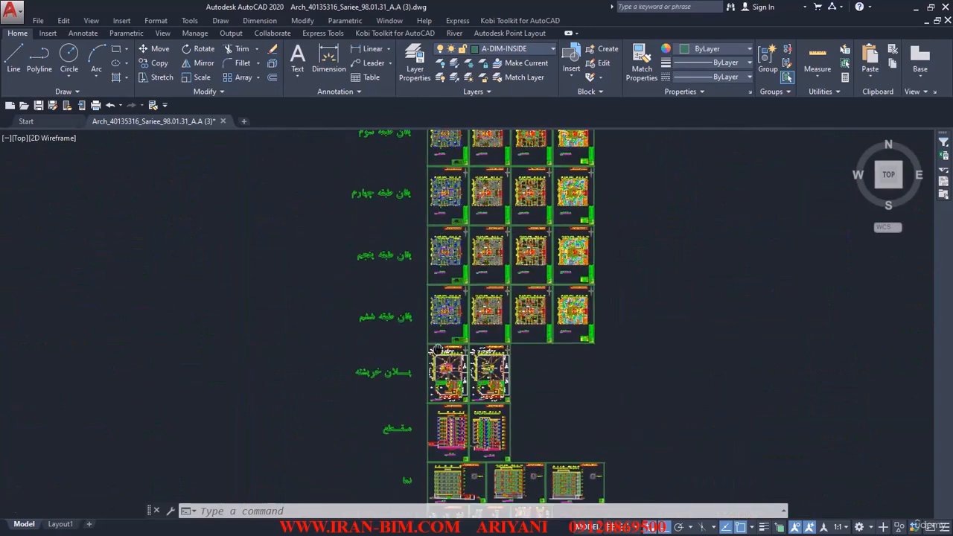
middle_drag(458, 226, 430, 281)
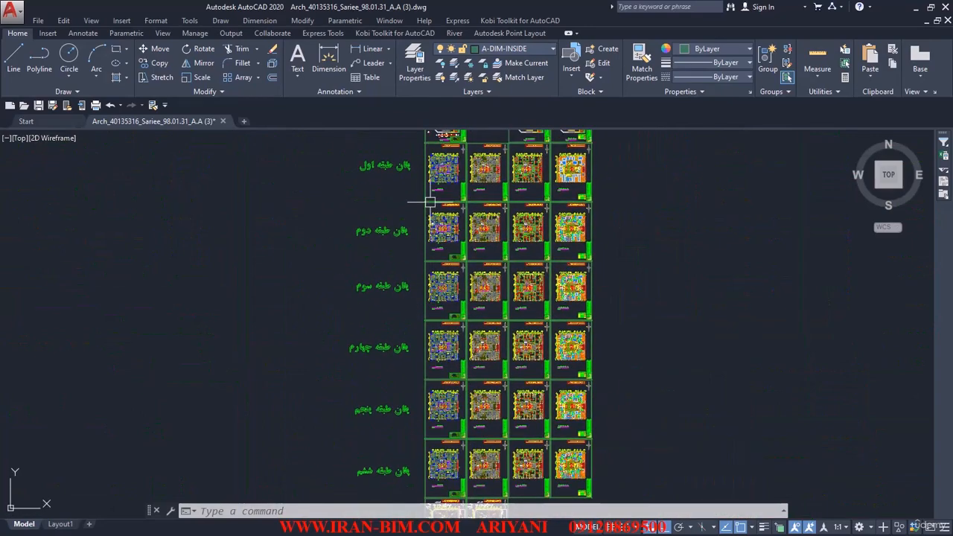
middle_drag(416, 164, 402, 299)
scroll(392, 249, up, 6)
middle_drag(511, 299, 479, 304)
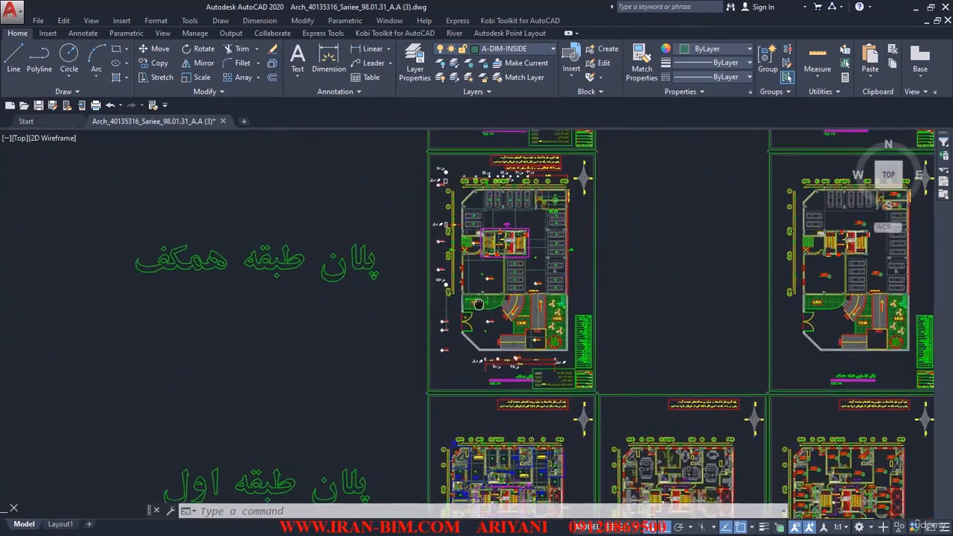
scroll(478, 304, up, 4)
scroll(484, 253, up, 3)
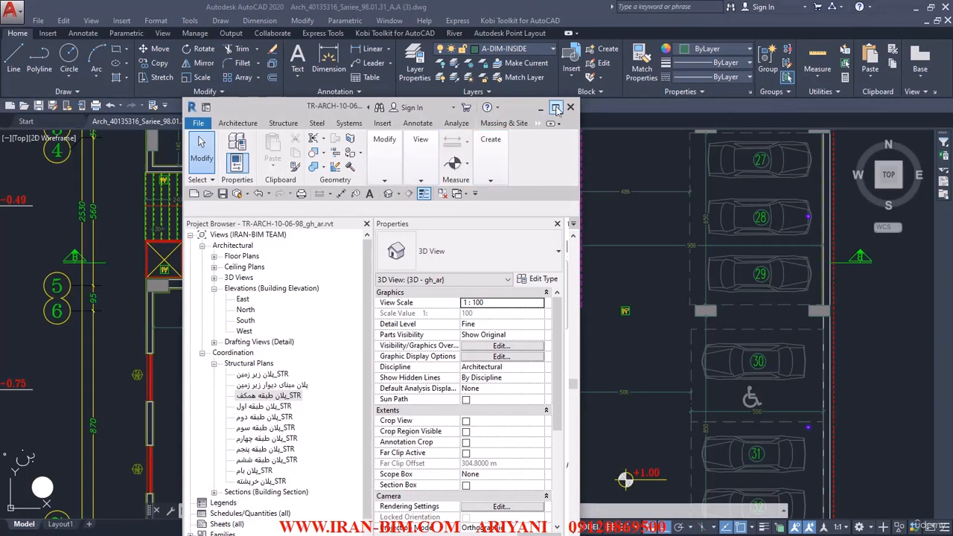
Return to Revit and open the structural ground floor plan (پلان طبقه همکف_STR) at the stair and lift core.
click(555, 106)
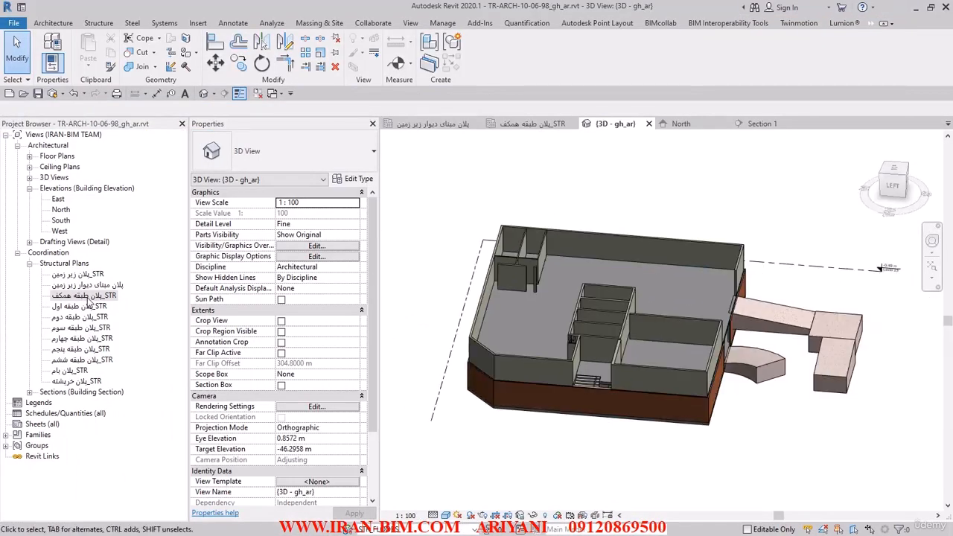
double_click(85, 297)
scroll(499, 350, down, 3)
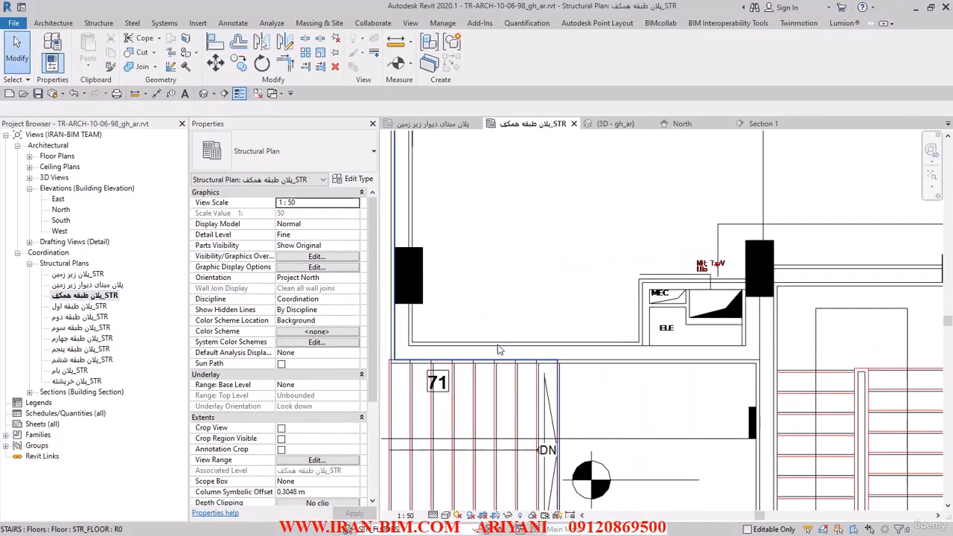
scroll(521, 332, down, 2)
middle_drag(719, 228, 473, 165)
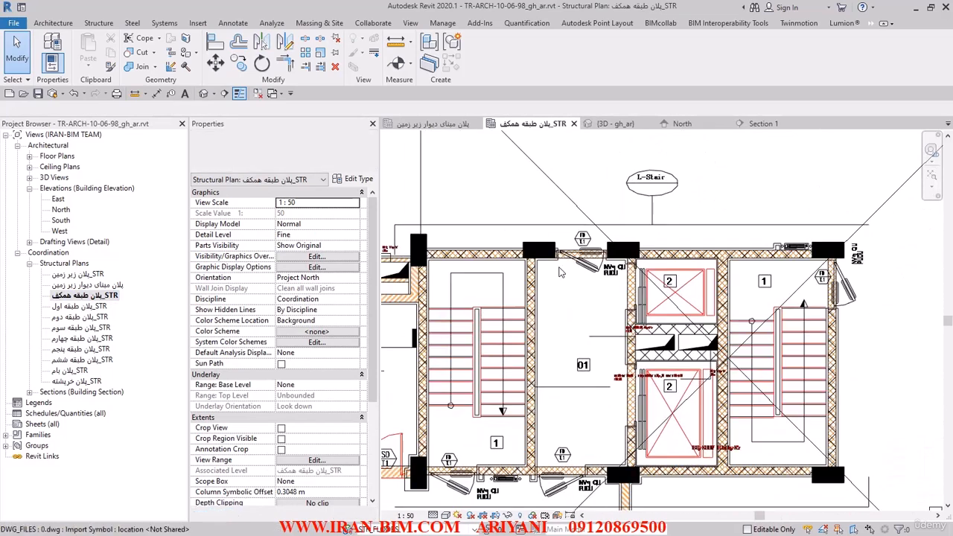
Delete the One Way Slab span direction symbol that crosses the lift shafts.
scroll(655, 320, up, 3)
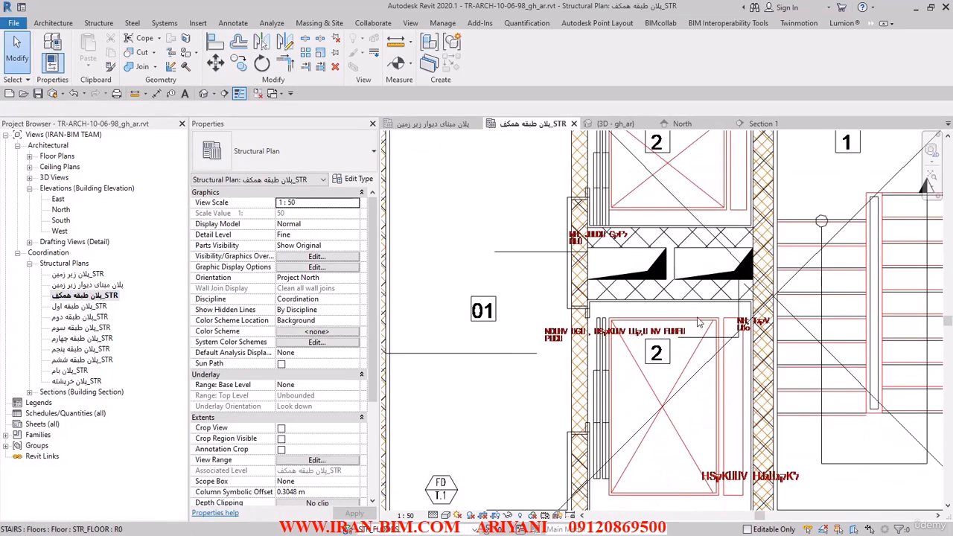
scroll(701, 322, up, 1)
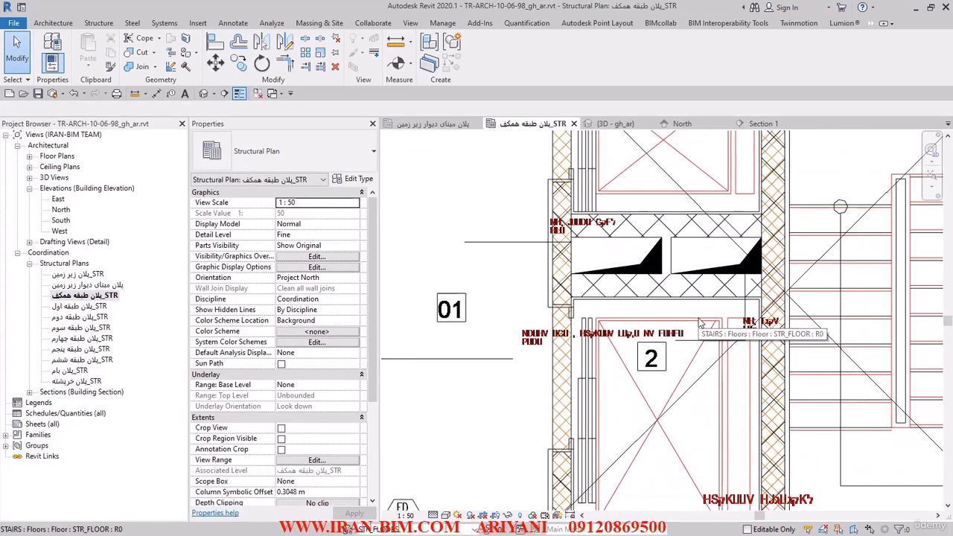
click(770, 281)
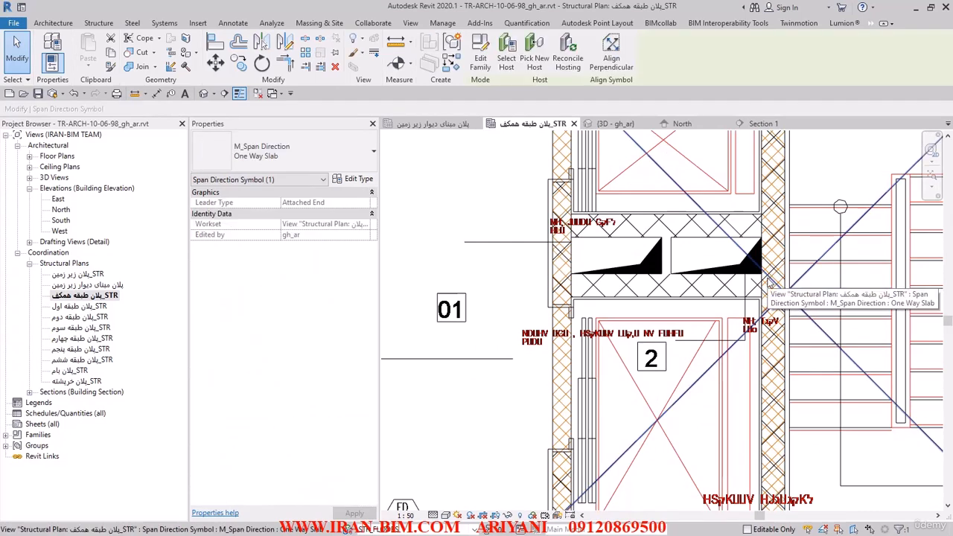
click(334, 69)
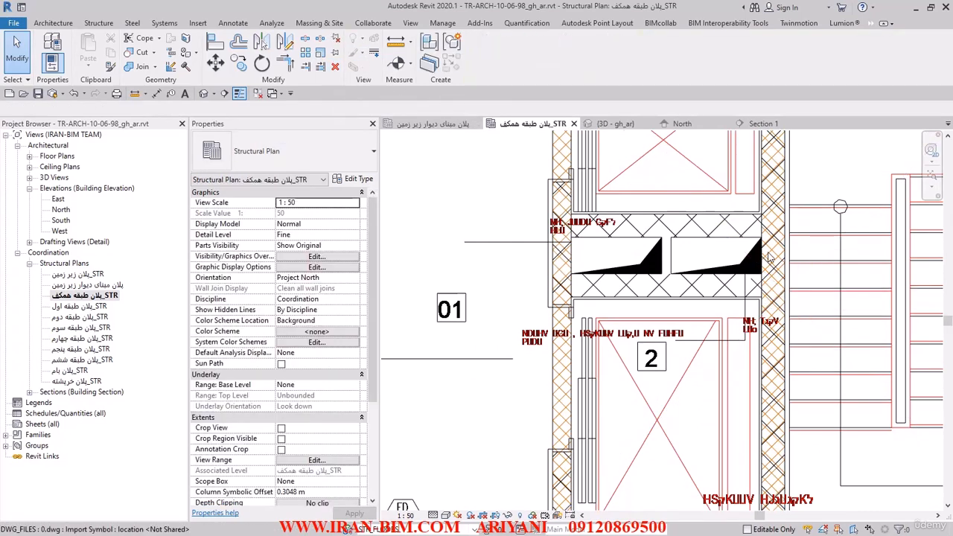
Create similar 25 cm fire-rated walls (دیوار ضد حریق 25 سانتی) from the plan lines on both sides of the ducts between the lifts.
click(771, 261)
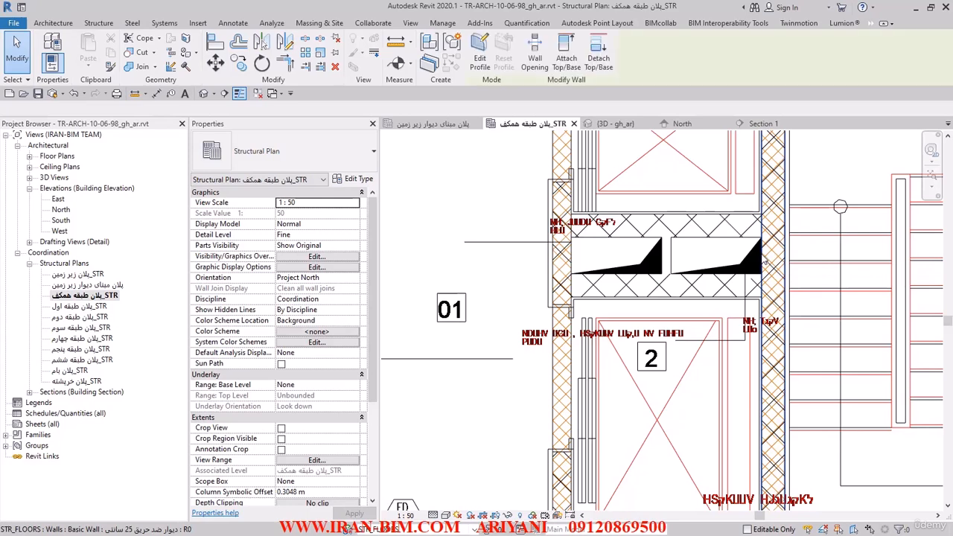
click(449, 64)
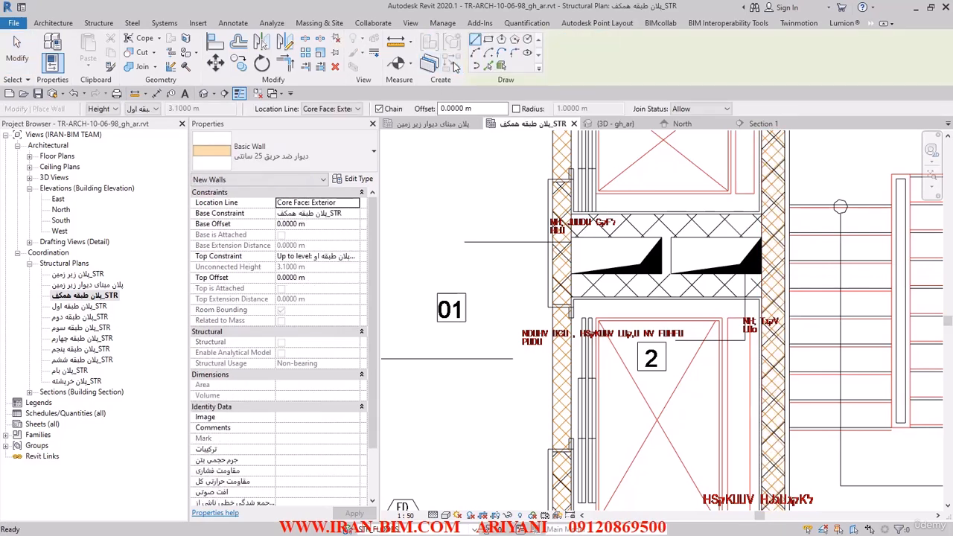
click(488, 65)
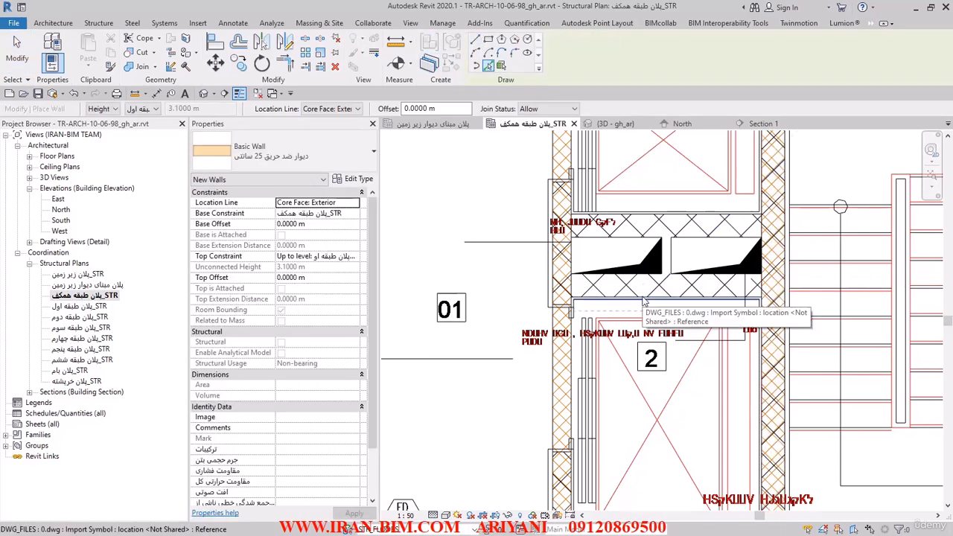
scroll(642, 302, up, 3)
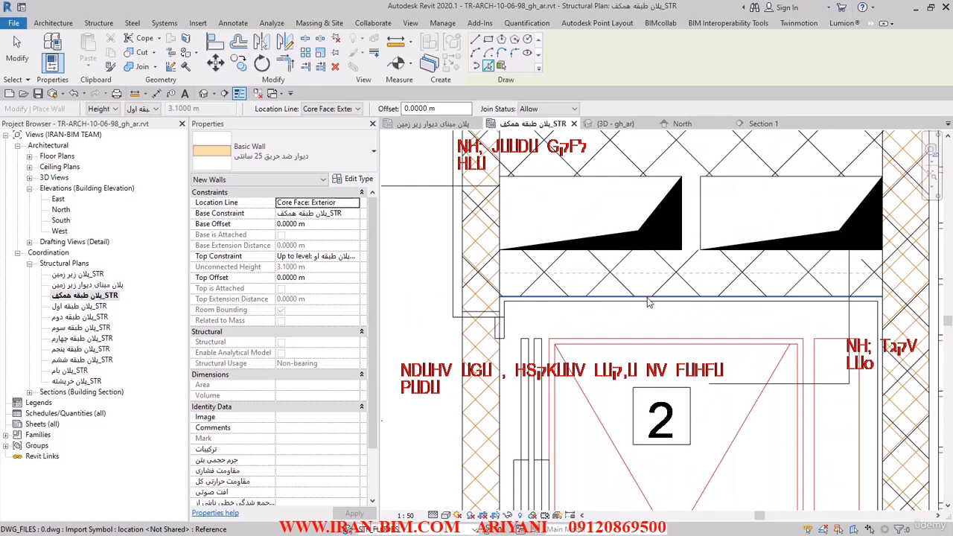
click(647, 298)
middle_drag(648, 299, 621, 435)
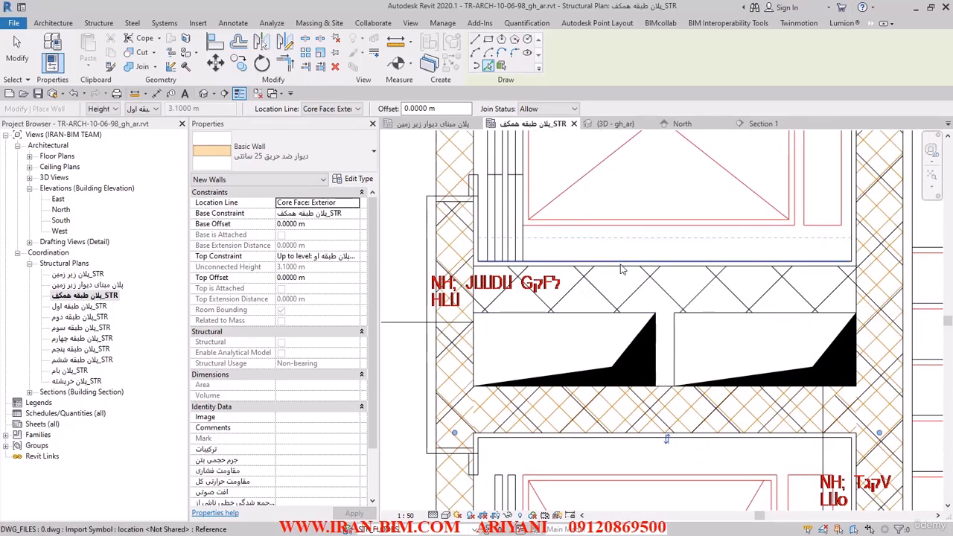
scroll(626, 272, up, 2)
click(626, 272)
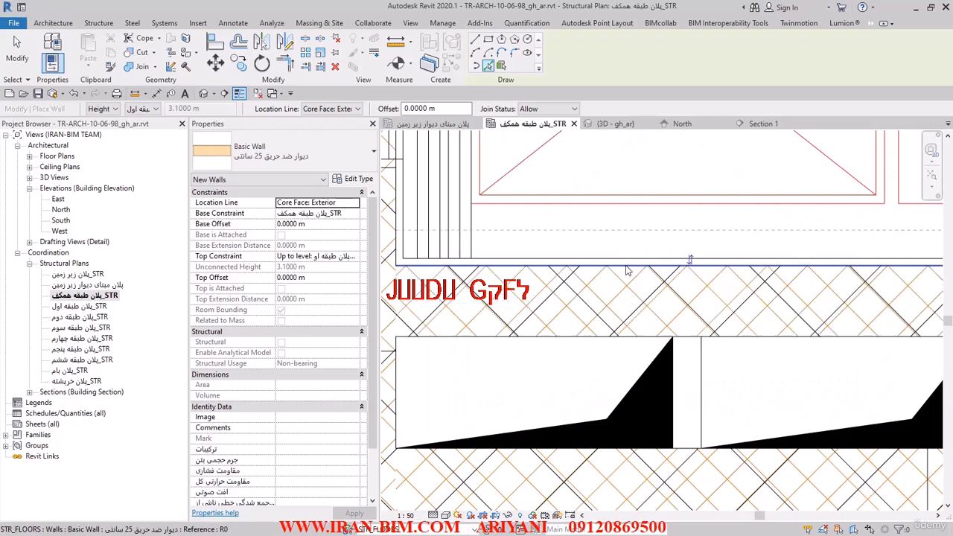
Add a 10 cm interior wall (دیوار داخلی 10 سانتی) from the plan line separating the two ducts.
scroll(625, 272, down, 2)
click(283, 152)
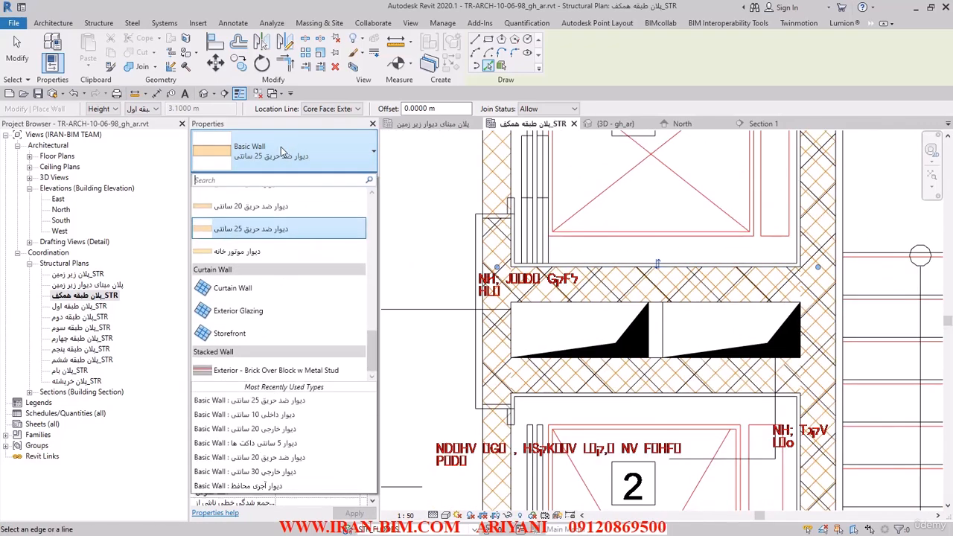
scroll(274, 287, up, 2)
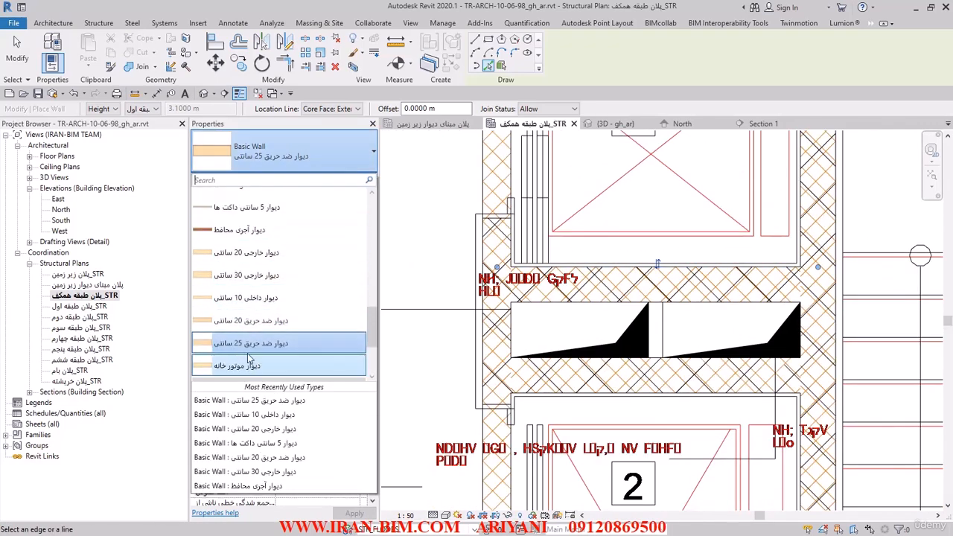
click(261, 302)
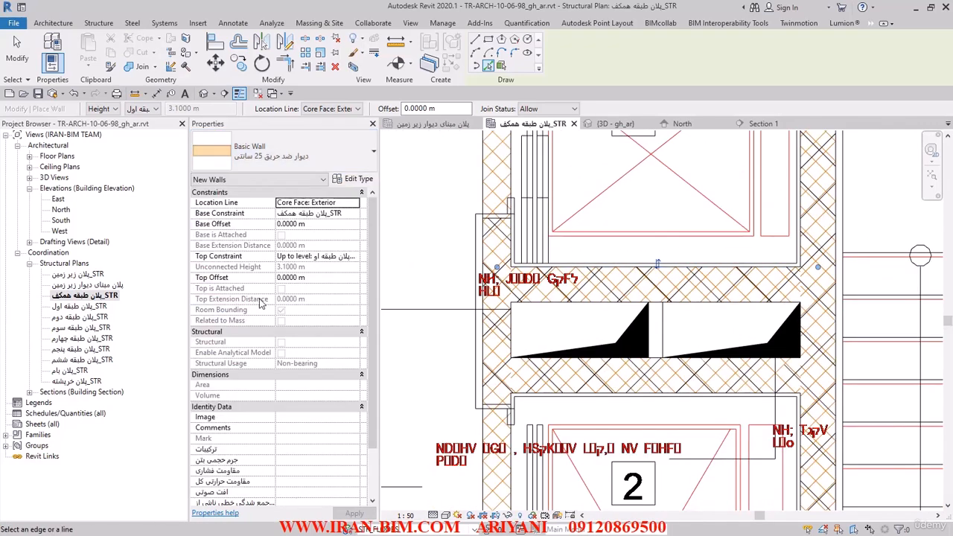
click(664, 333)
key(Escape)
key(Escape)
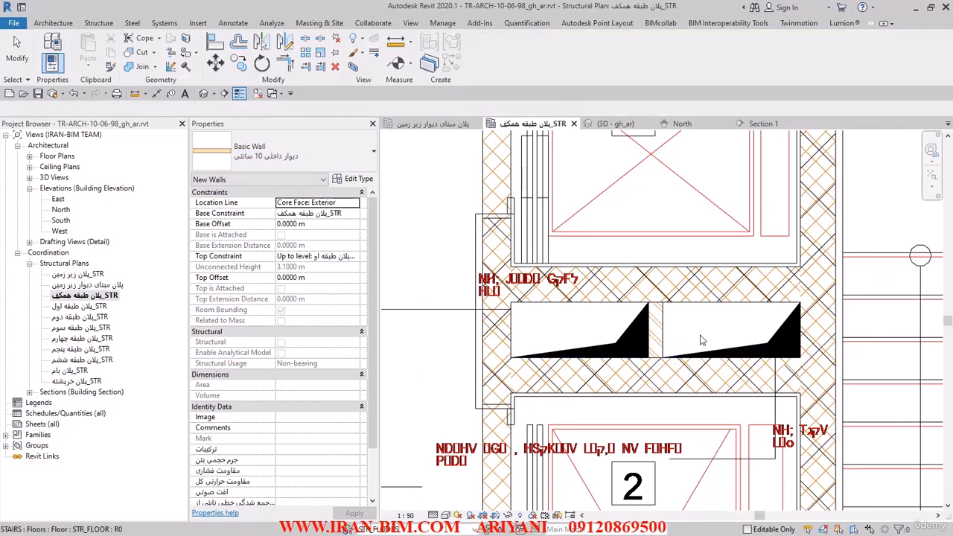
scroll(670, 337, down, 4)
scroll(652, 335, up, 3)
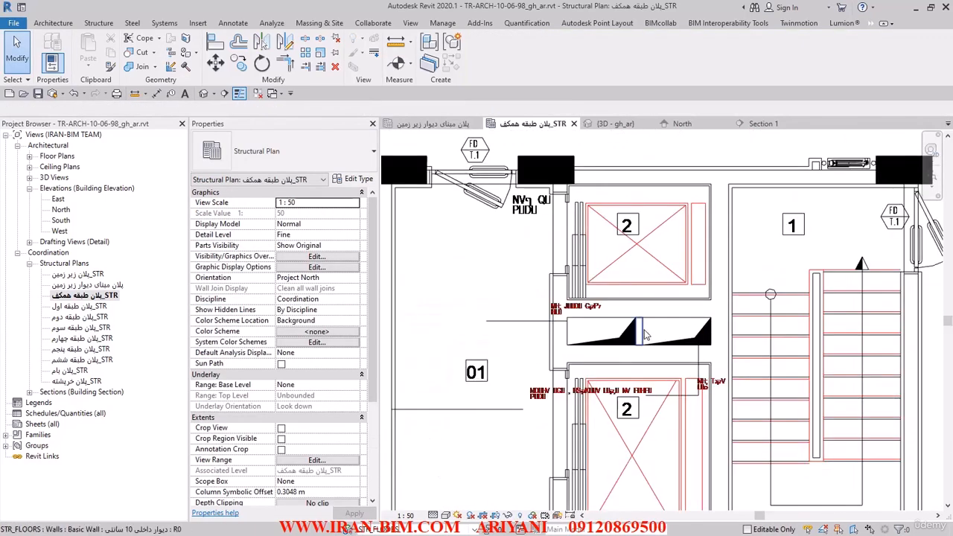
click(645, 331)
click(268, 160)
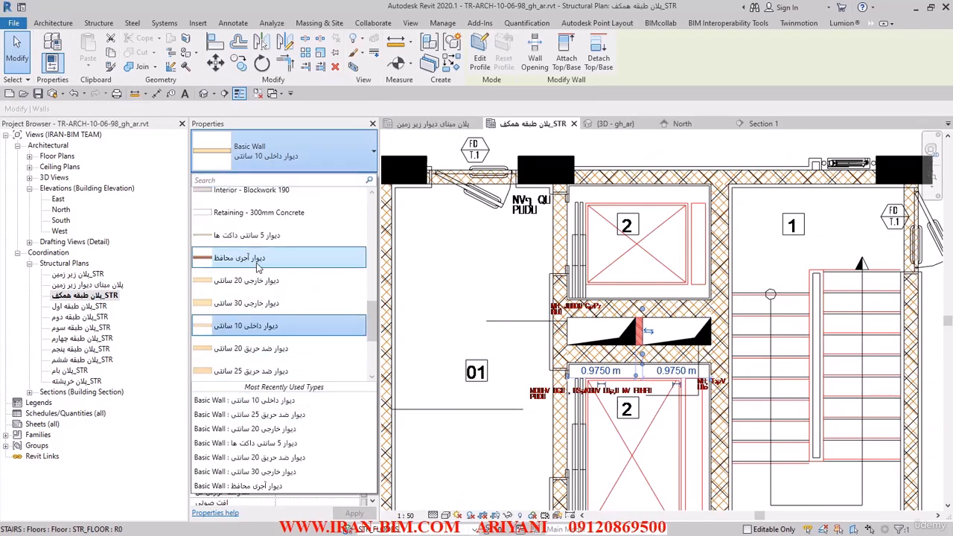
scroll(259, 268, up, 1)
scroll(270, 286, down, 3)
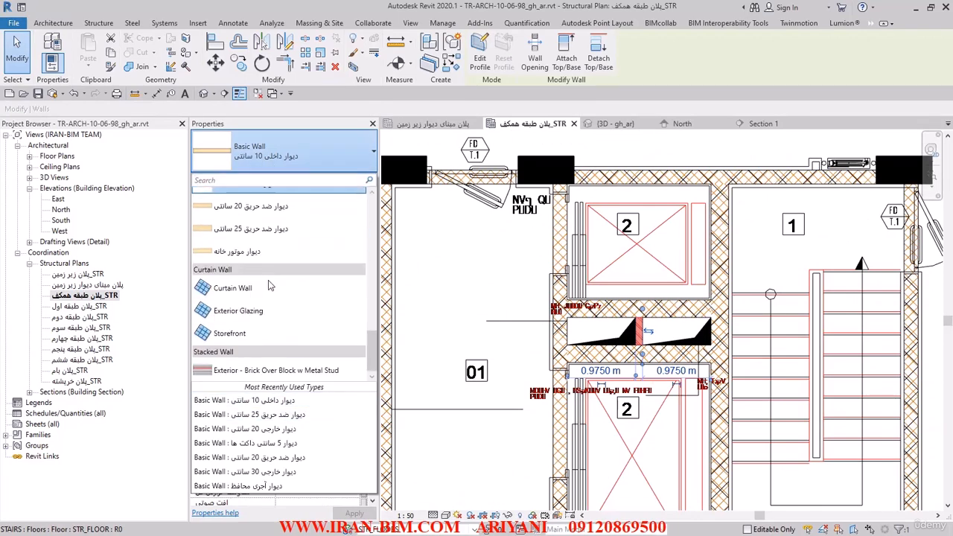
key(Escape)
key(Escape)
Save the project, open the architectural first floor plan (پلان طبقه اول), and synchronize the model with central.
click(39, 95)
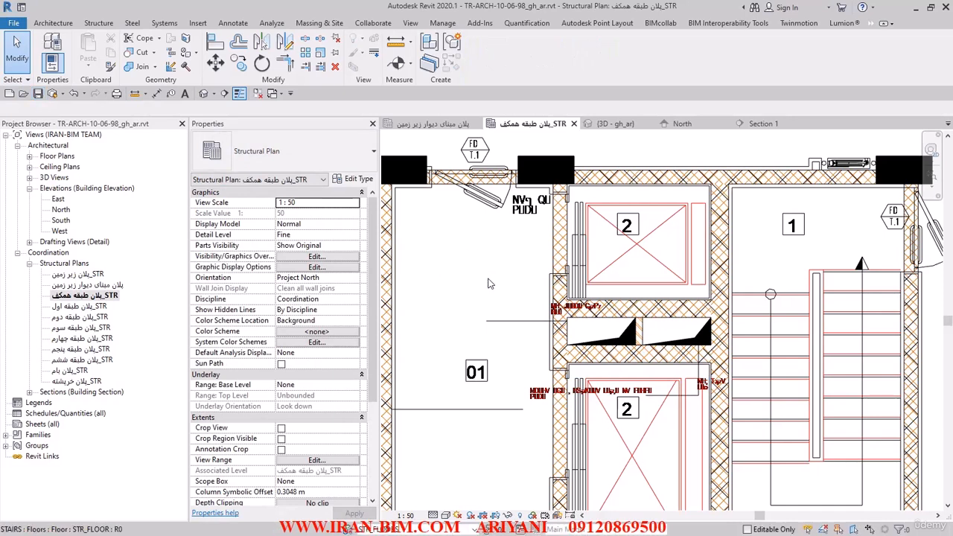
scroll(496, 280, down, 5)
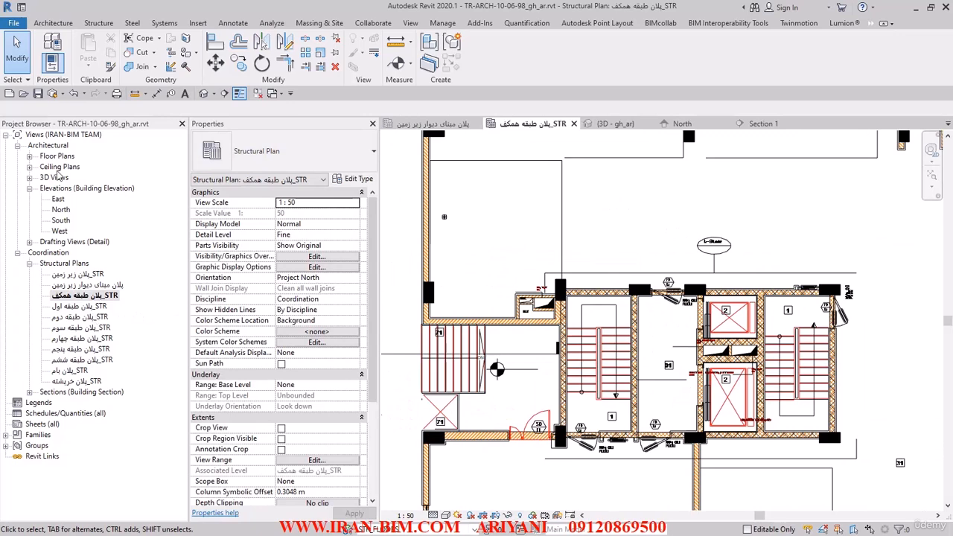
click(30, 157)
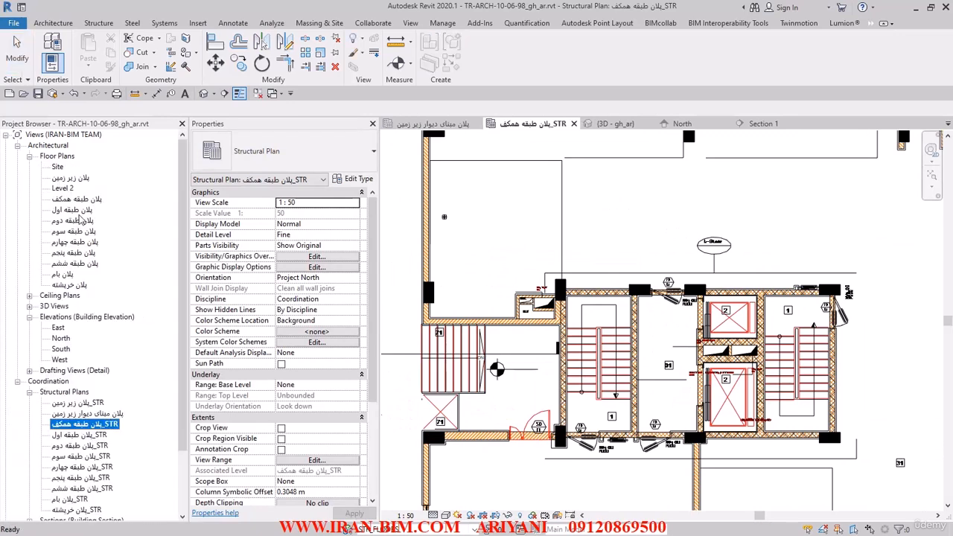
double_click(83, 212)
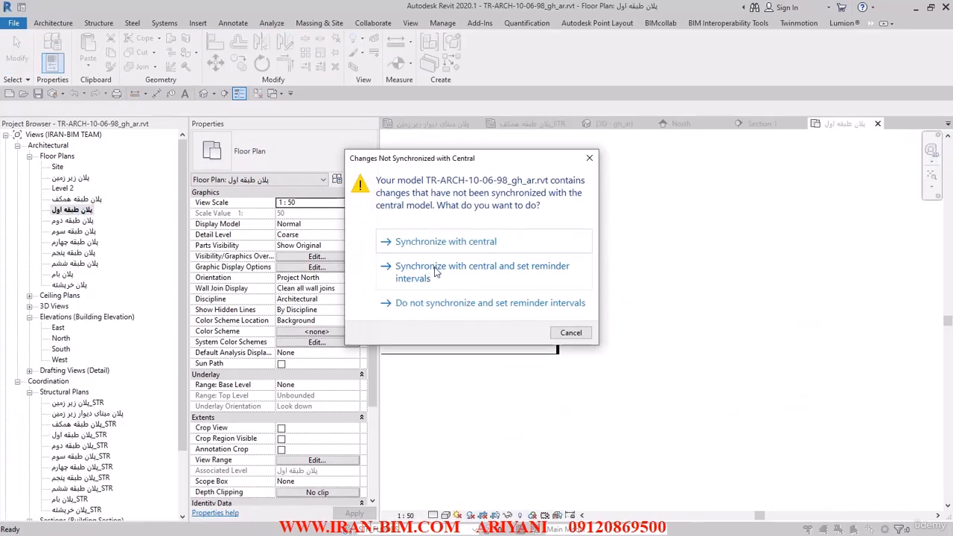
click(434, 238)
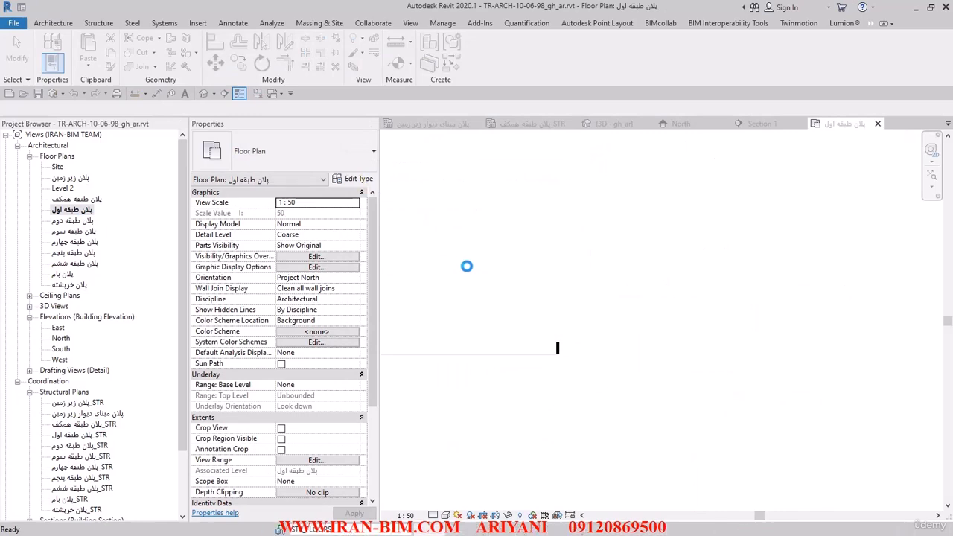
Open the architectural ground floor plan (پلان طبقه همکف) and close all other open views.
double_click(88, 200)
click(256, 94)
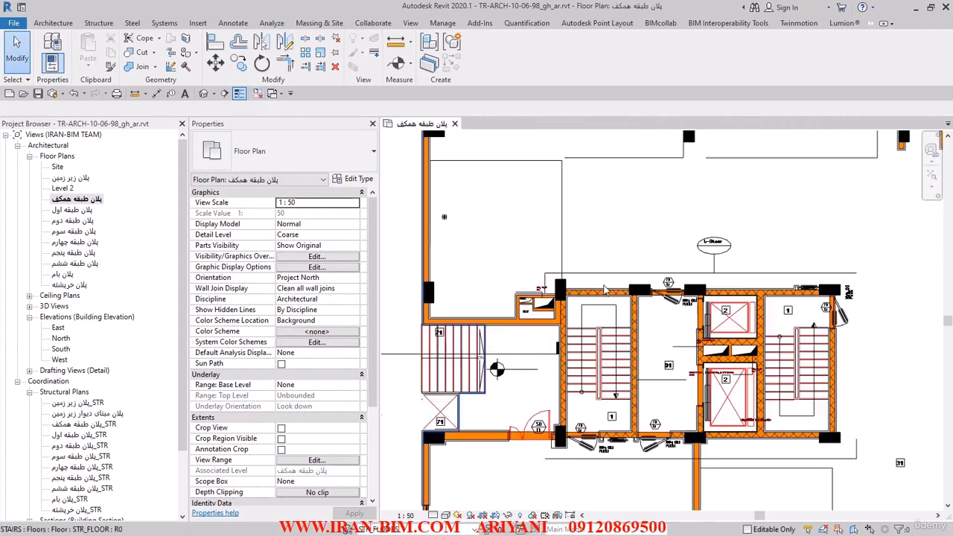
key(z)
key(f)
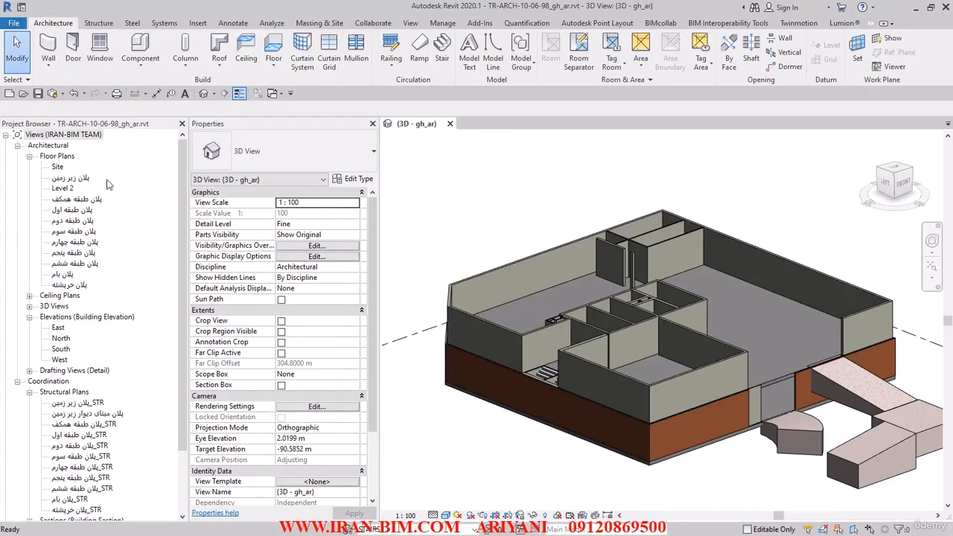
click(73, 210)
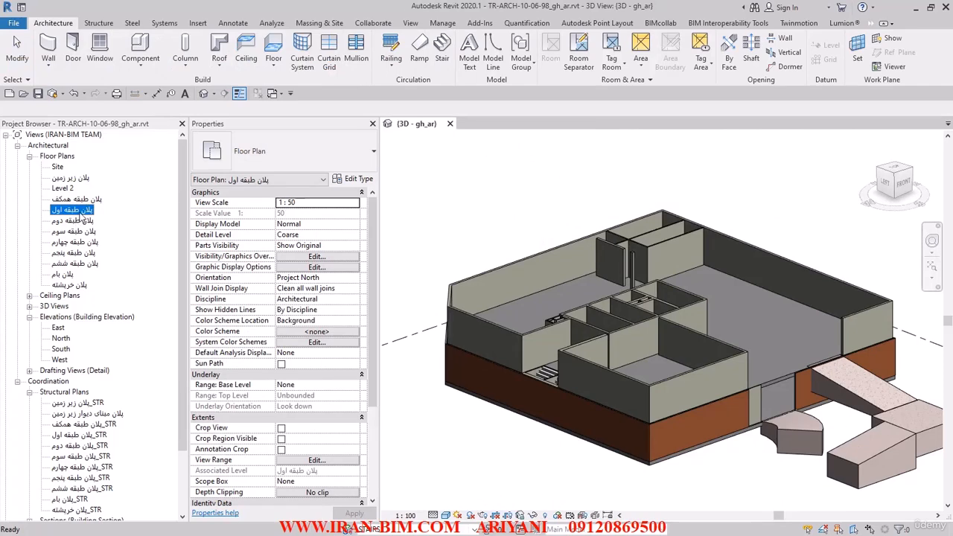
double_click(73, 210)
double_click(77, 199)
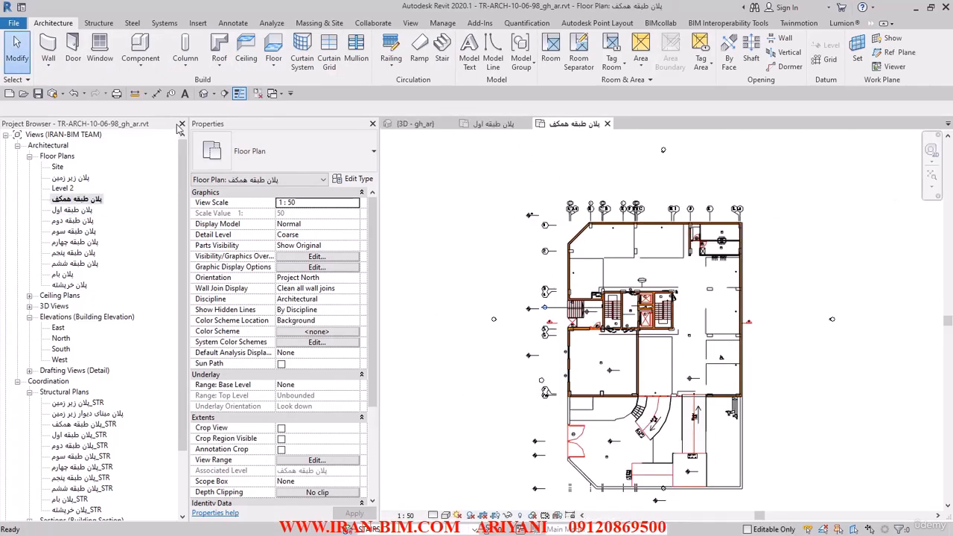
click(272, 94)
Load the door family WD-T2.rfa from the WD-T2 folder in H:\K\BIM Course IRAN-BIM\FILESAMPLES\FAMILIES for the door openings beside the rooms marked 12.
scroll(752, 257, up, 5)
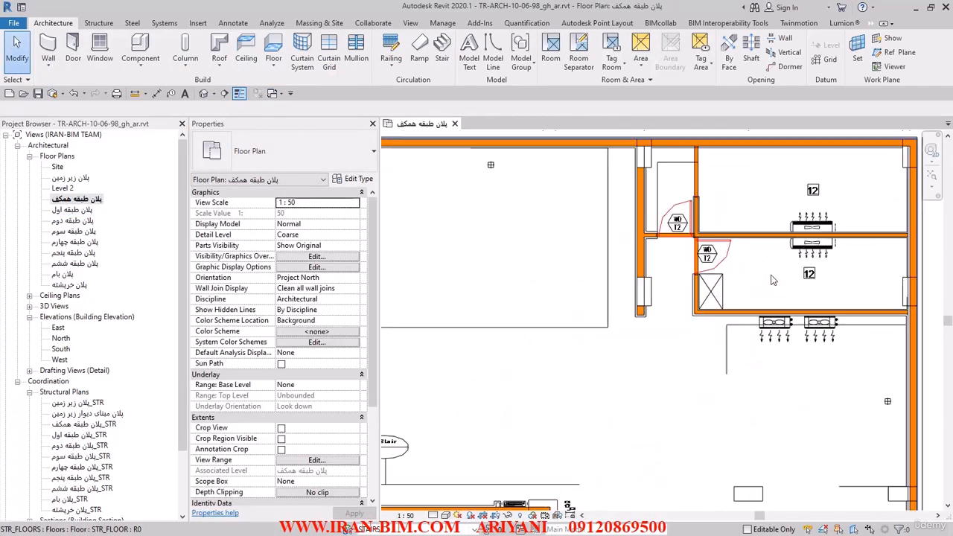
scroll(622, 197, up, 3)
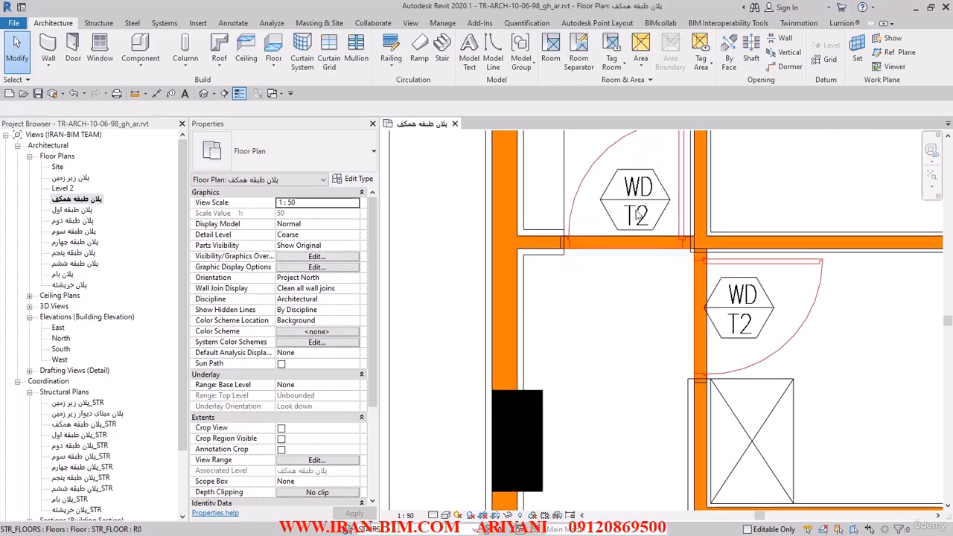
click(73, 48)
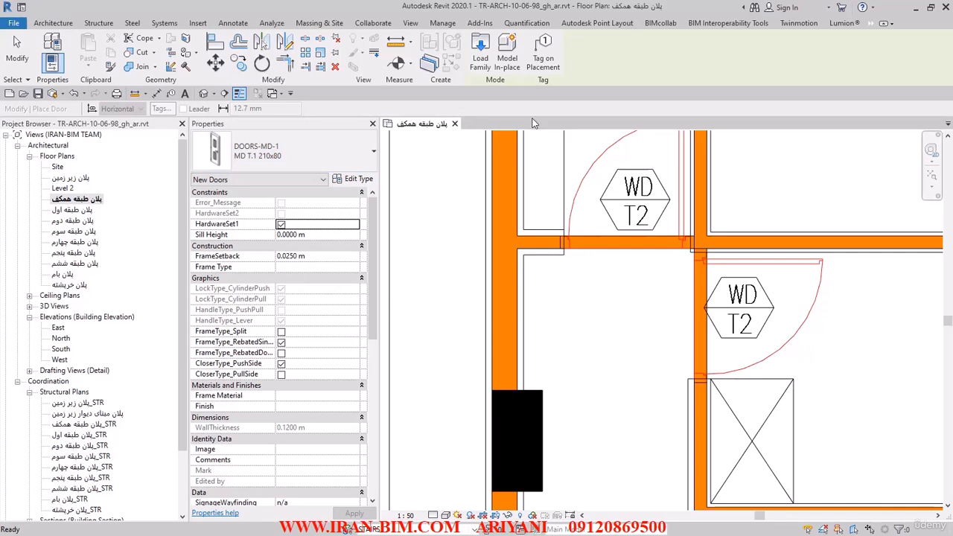
click(481, 63)
text(H:\K\BIM Course IRAN-BIM\FILESAMPLES\FAMILIES)
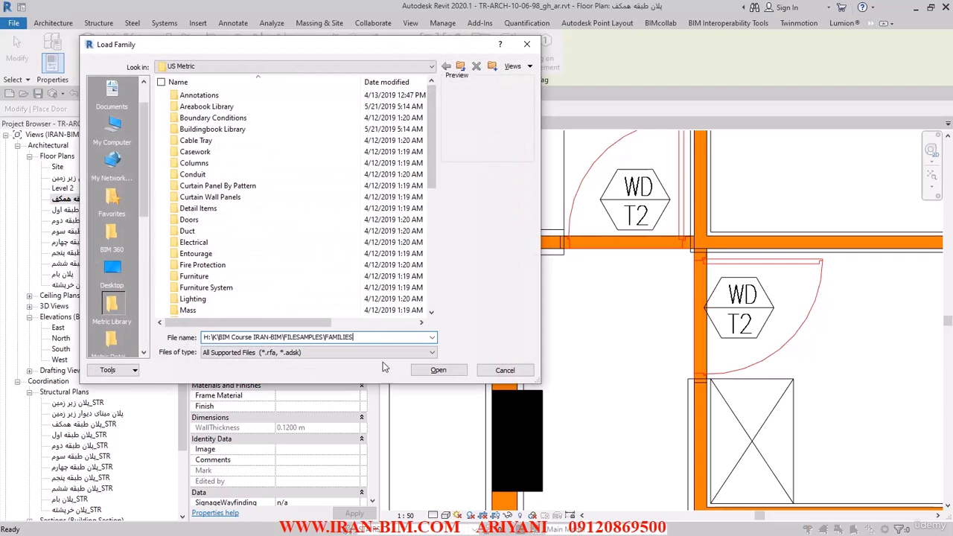
click(425, 371)
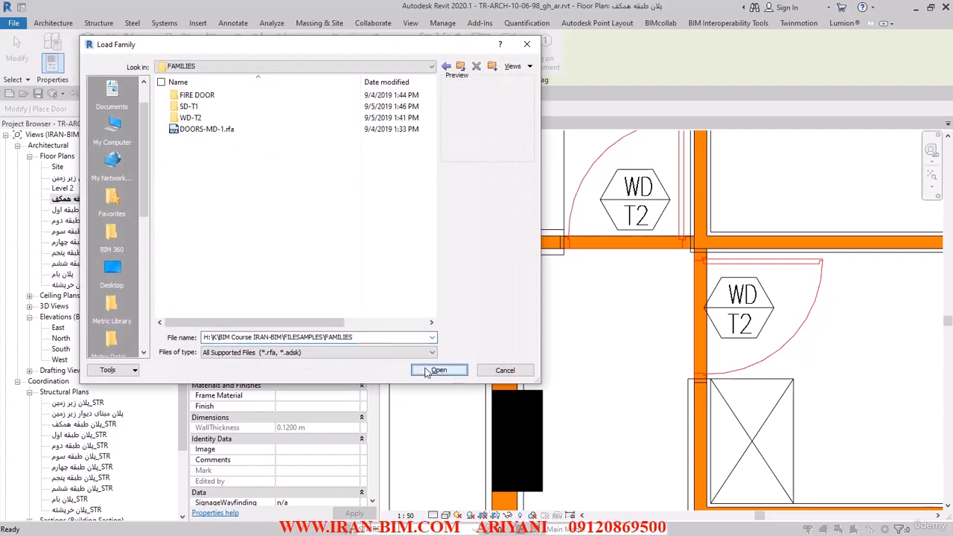
double_click(190, 119)
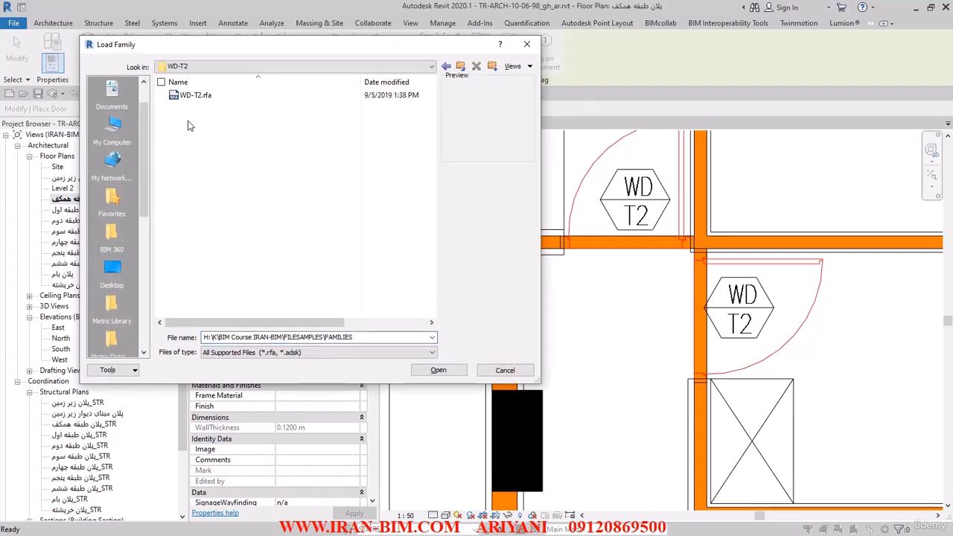
click(195, 97)
click(438, 373)
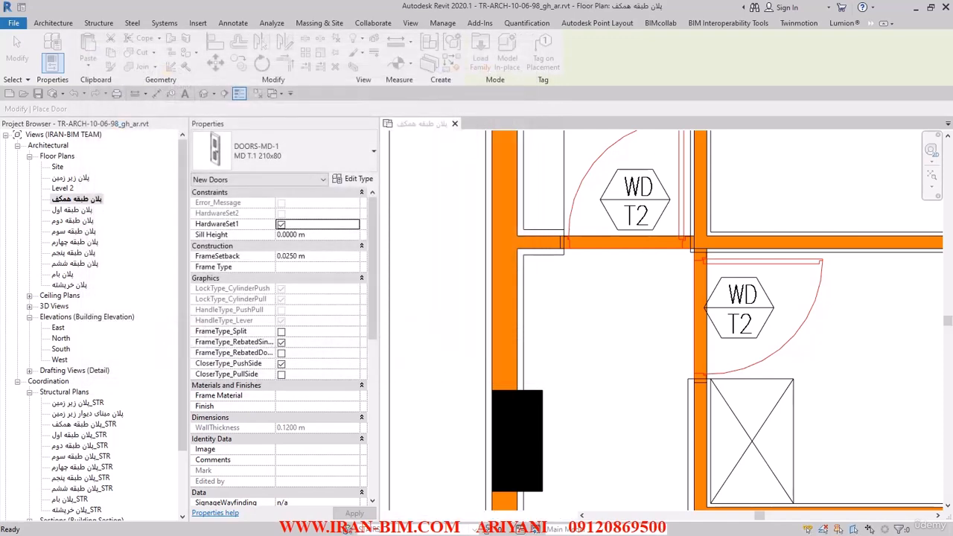
Switch to AutoCAD, check the width and height of the WD T.2 door elevation, and return to Revit.
key(alt+Tab)
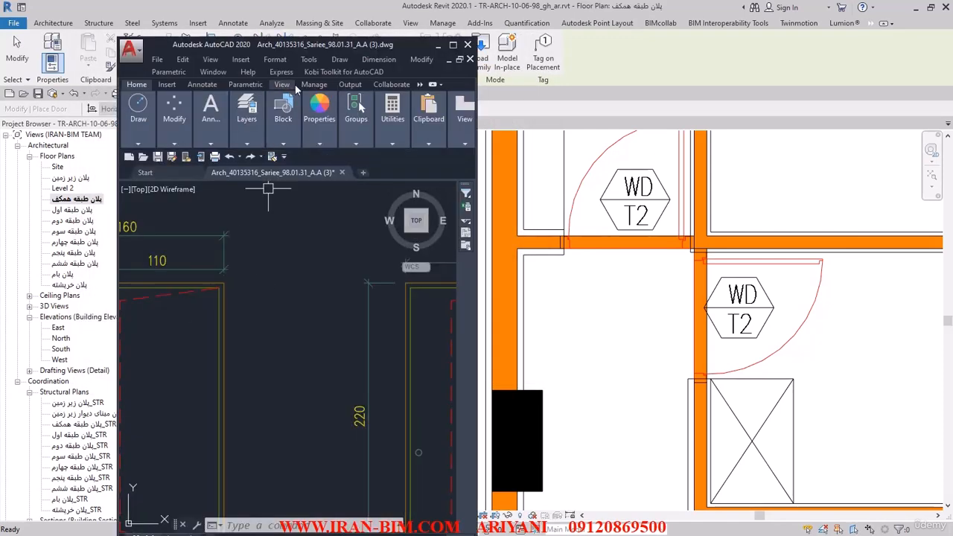
click(453, 45)
scroll(404, 276, down, 5)
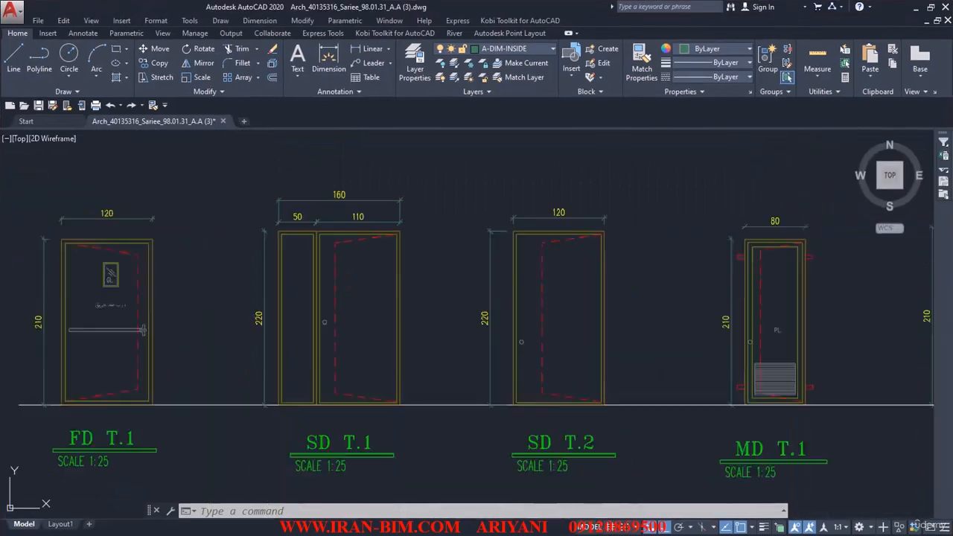
scroll(404, 275, up, 5)
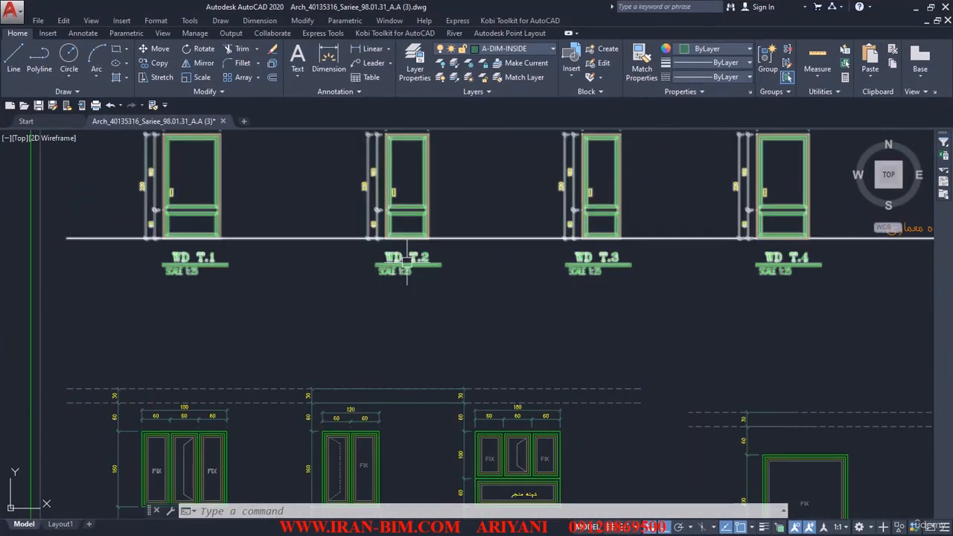
middle_drag(425, 199, 426, 254)
scroll(430, 179, up, 3)
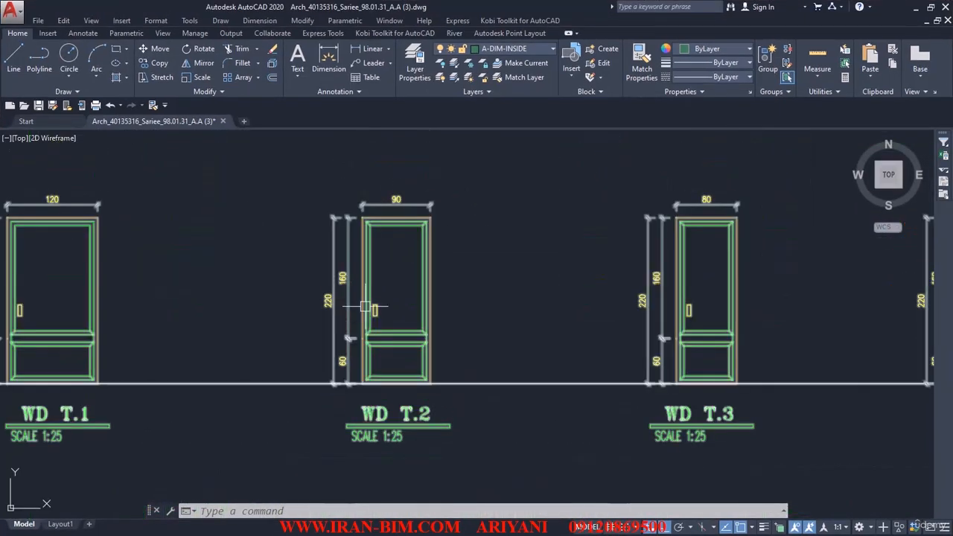
double_click(384, 11)
click(347, 3)
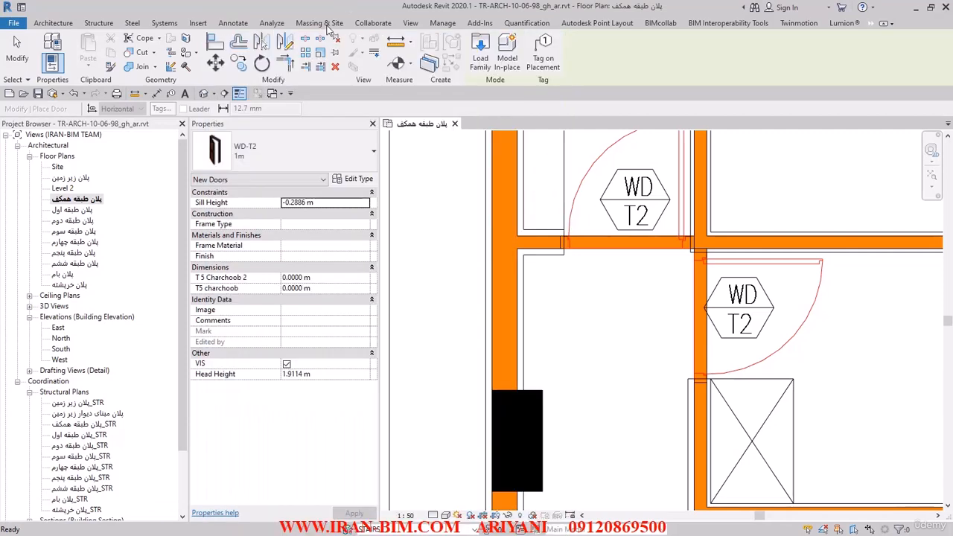
Set the WD-T2 door type's width to 0.9 m and its Model value to T.2.
click(356, 179)
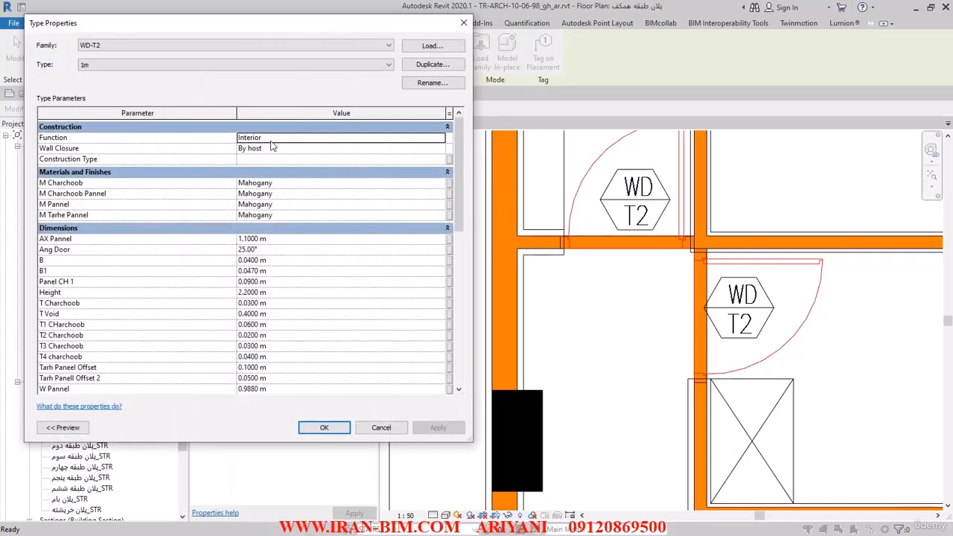
scroll(301, 232, down, 1)
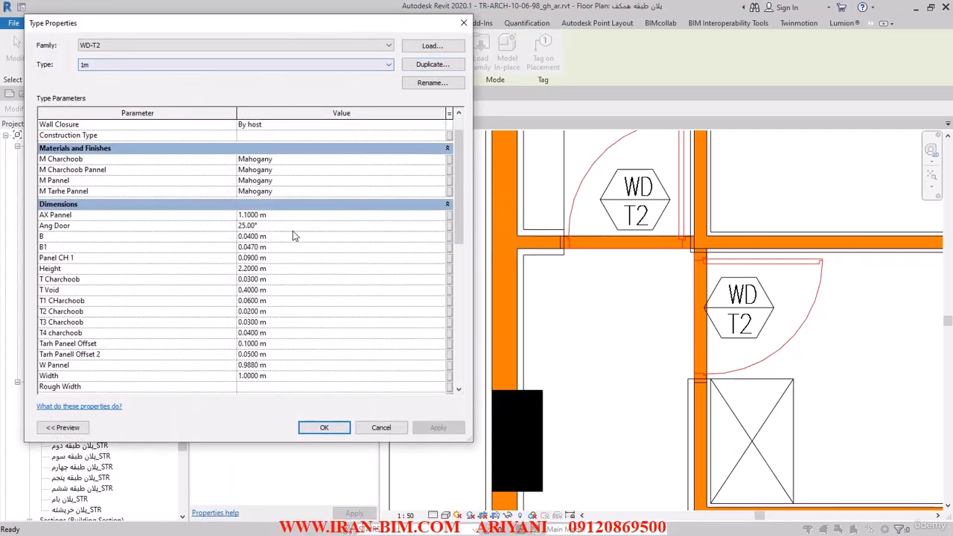
scroll(196, 243, down, 3)
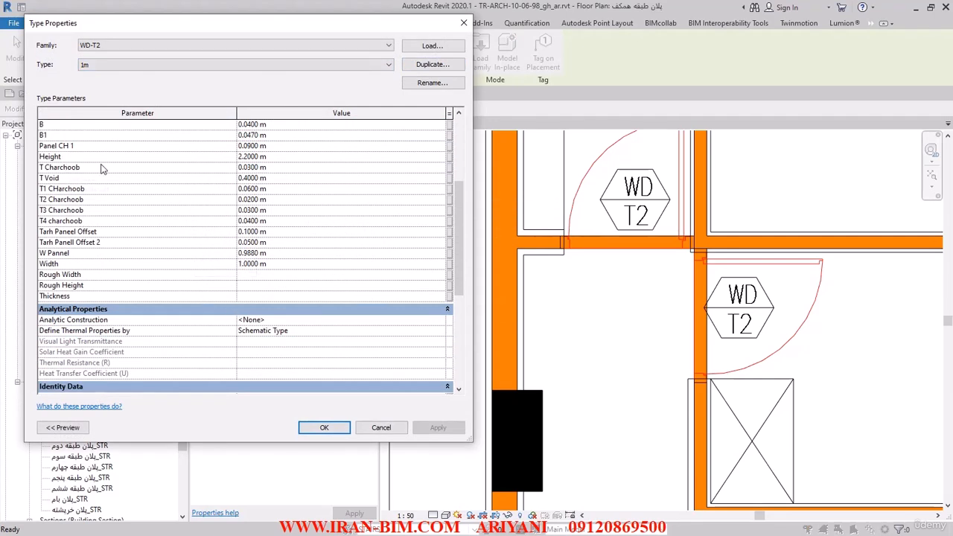
click(271, 156)
click(277, 263)
text(0)
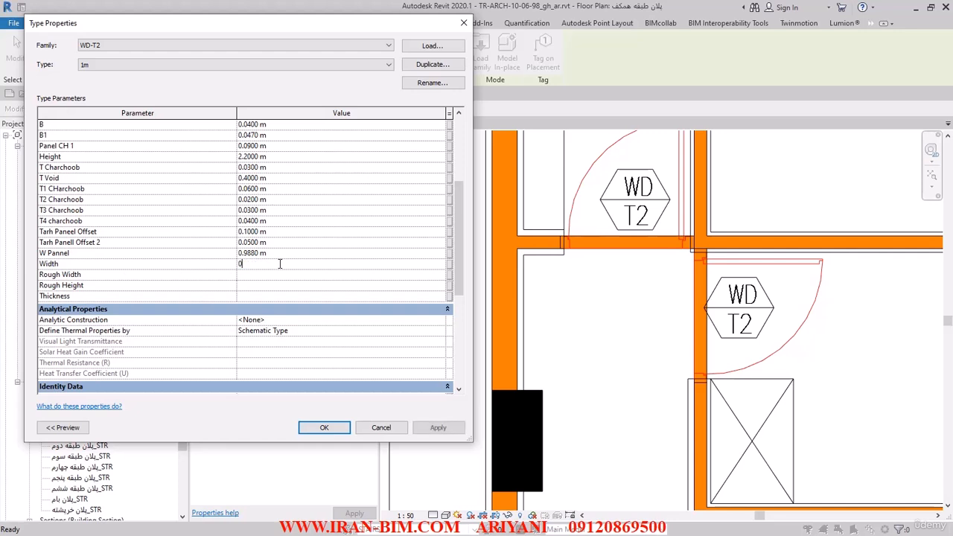
text(.9)
scroll(285, 268, down, 5)
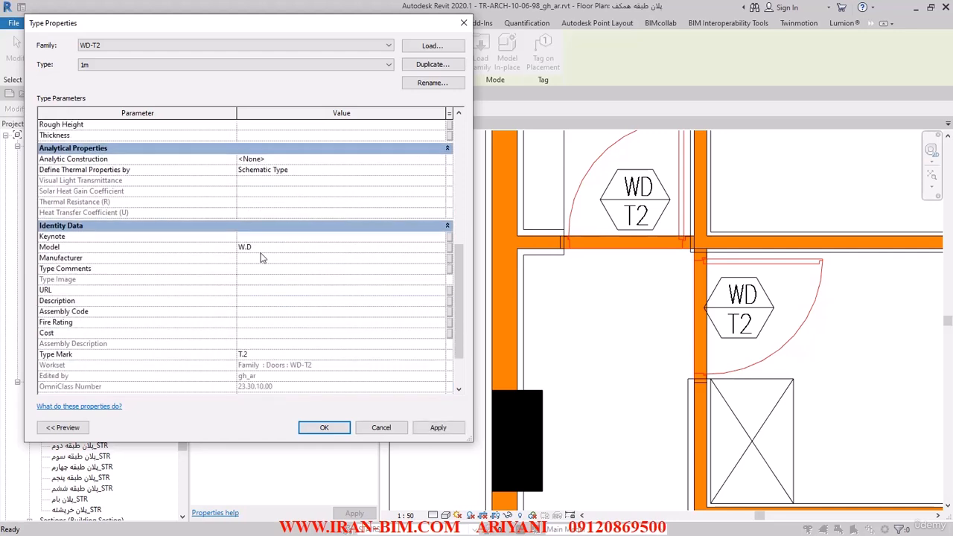
click(260, 249)
text(T.2)
key(Return)
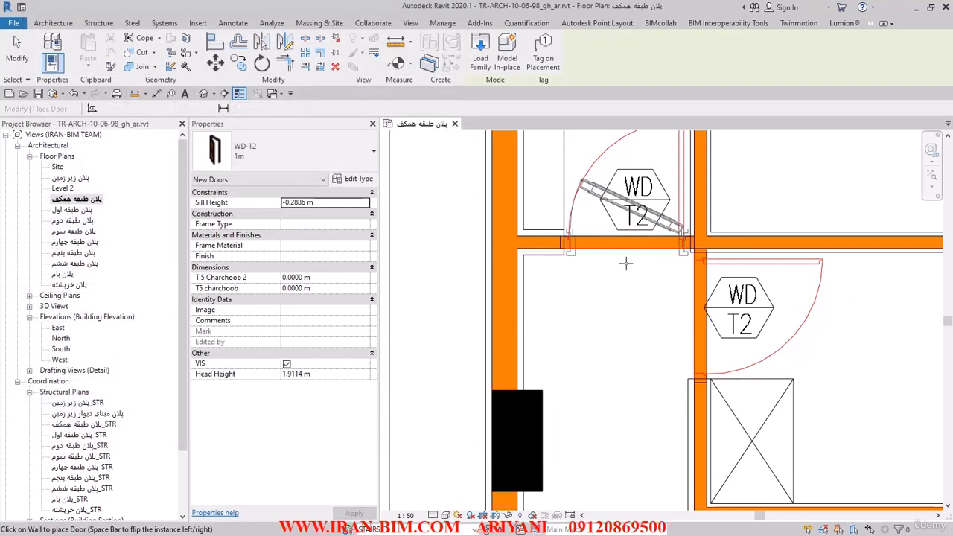
Place WD-T2 doors at the two WD T2 openings beside the rooms marked 12, matching the swings drawn in the plan.
click(626, 239)
middle_drag(683, 313, 646, 210)
middle_drag(745, 281, 725, 394)
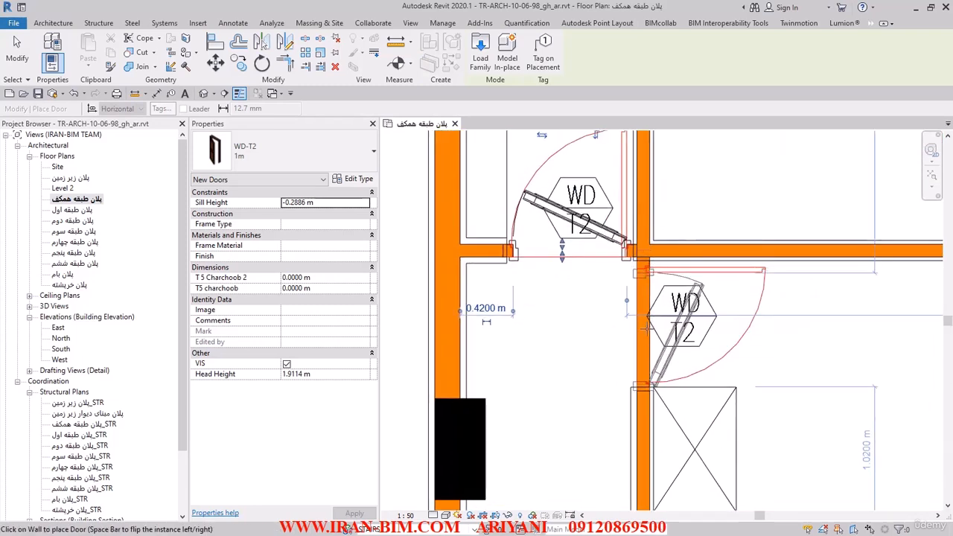
key(space)
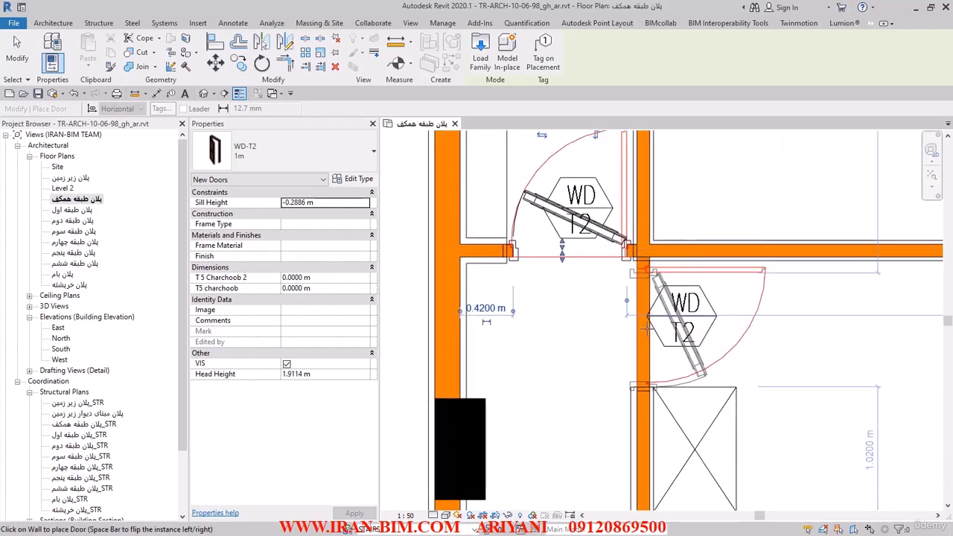
click(647, 330)
scroll(647, 330, down, 3)
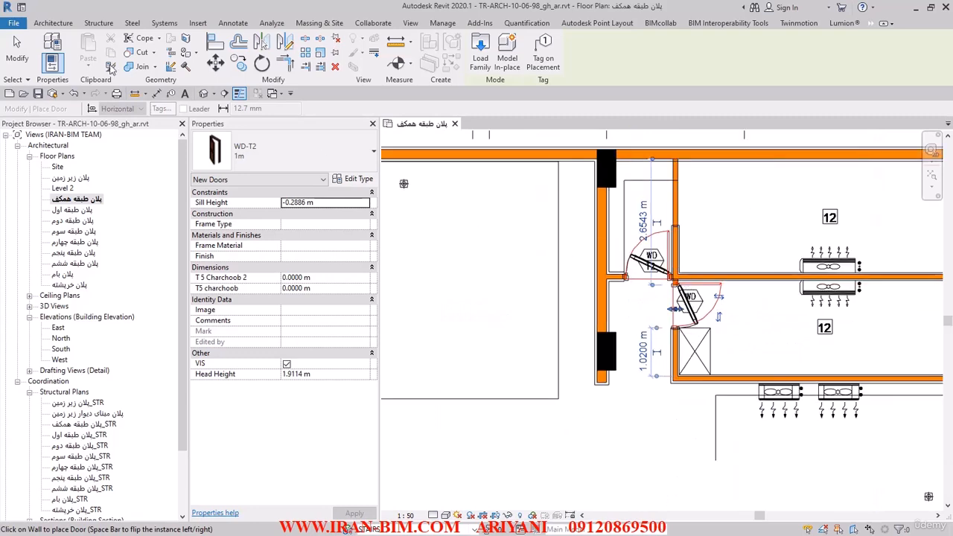
click(19, 60)
Place an F-D-T1 fire door at the FD T.1 opening between the columns of the lift lobby, flipped to match the plan.
scroll(572, 226, down, 3)
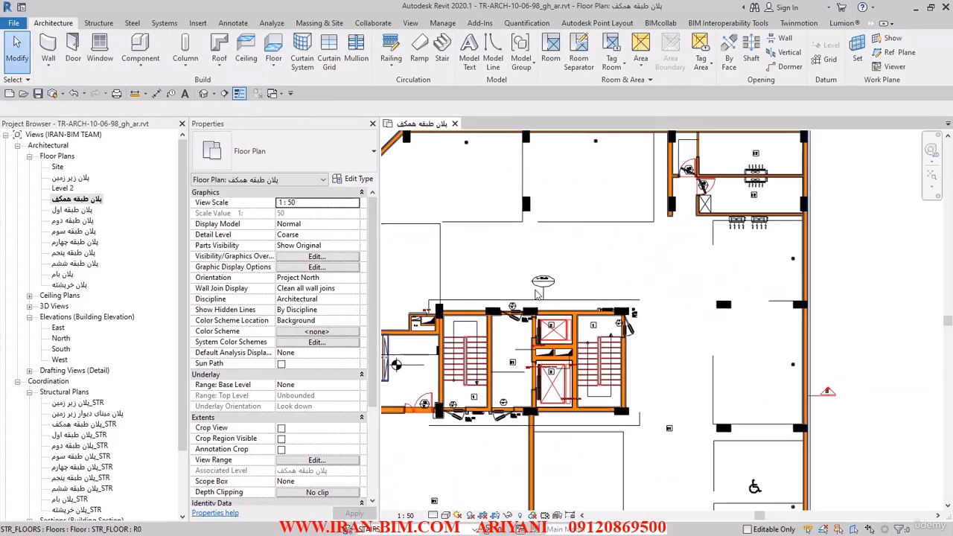
scroll(572, 226, up, 2)
scroll(522, 276, up, 6)
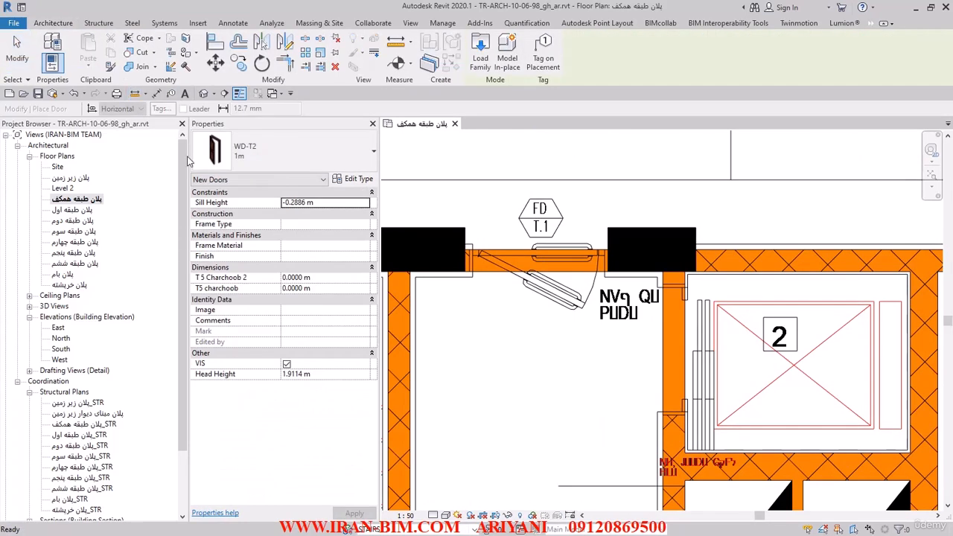
click(294, 153)
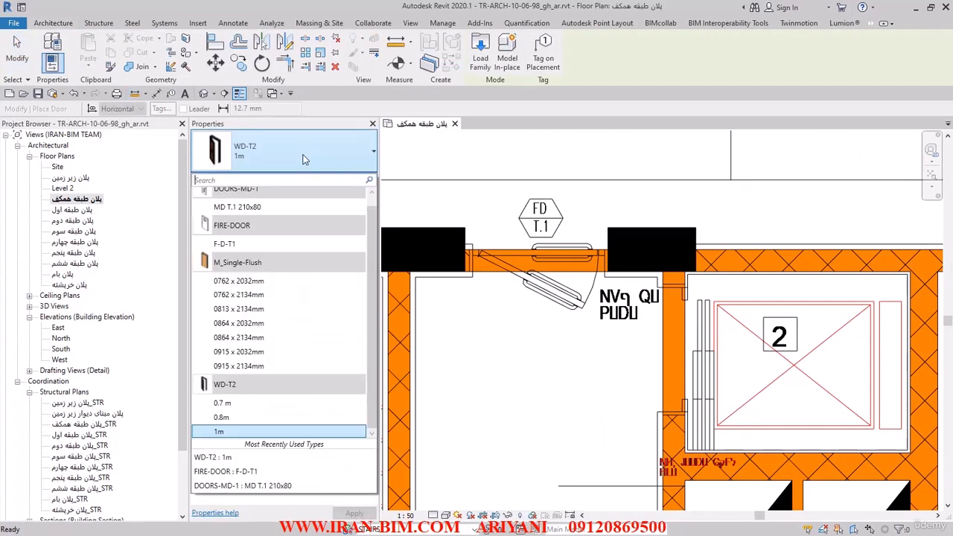
click(247, 246)
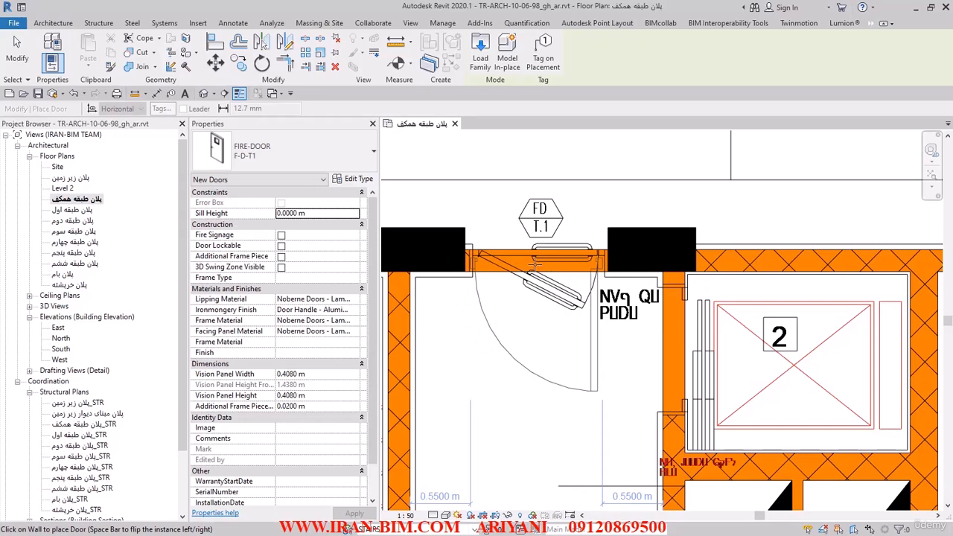
key(space)
click(535, 265)
Place an F-D-T1 fire door at the FD T.1 opening in the side wall beside the upper landing of stair 1.
middle_drag(612, 450, 571, 275)
scroll(570, 275, down, 2)
middle_drag(742, 244, 677, 314)
scroll(716, 225, up, 4)
scroll(691, 284, up, 1)
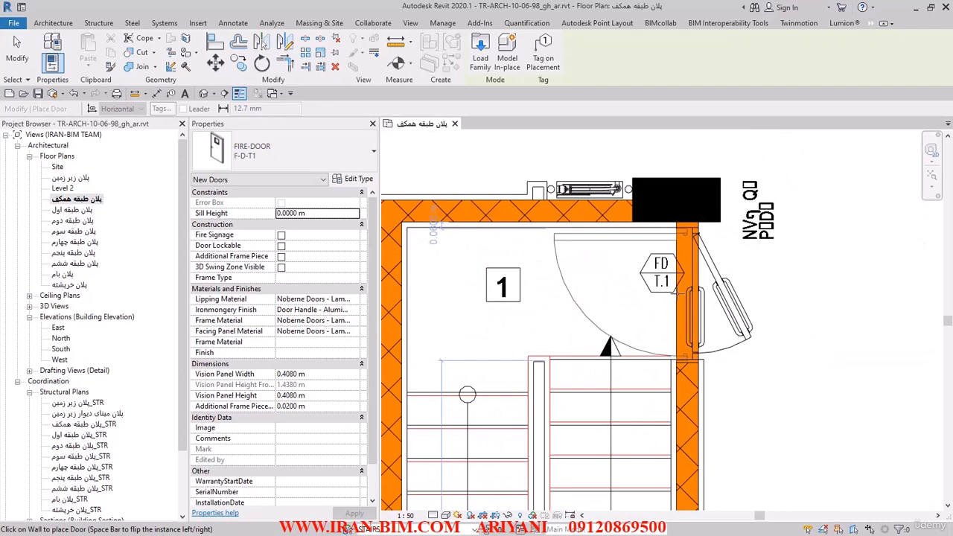
click(679, 293)
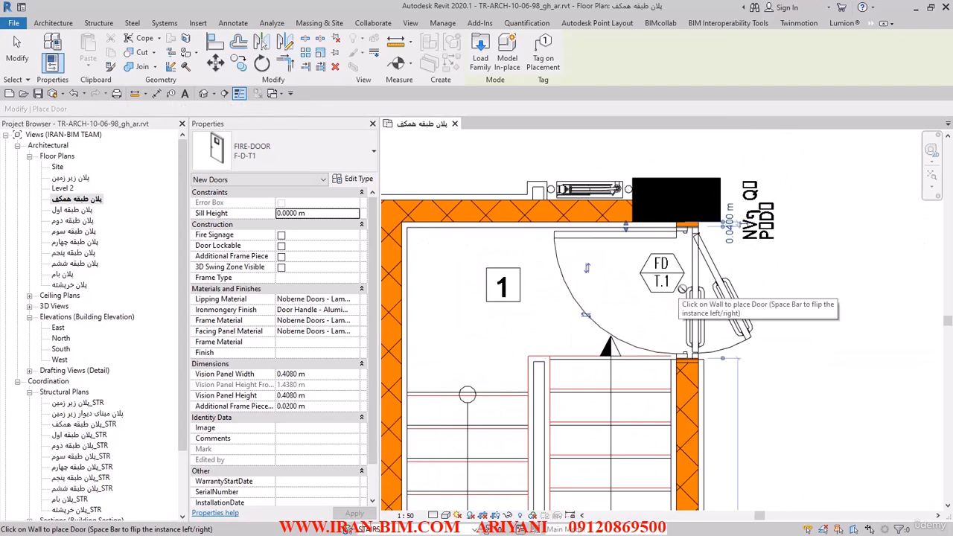
Place an F-D-T1 fire door at the FD T.1 opening in the lower wall of room 01, matching the plan's swing.
scroll(683, 285, down, 4)
middle_drag(541, 430, 603, 303)
scroll(505, 314, up, 2)
scroll(455, 360, up, 3)
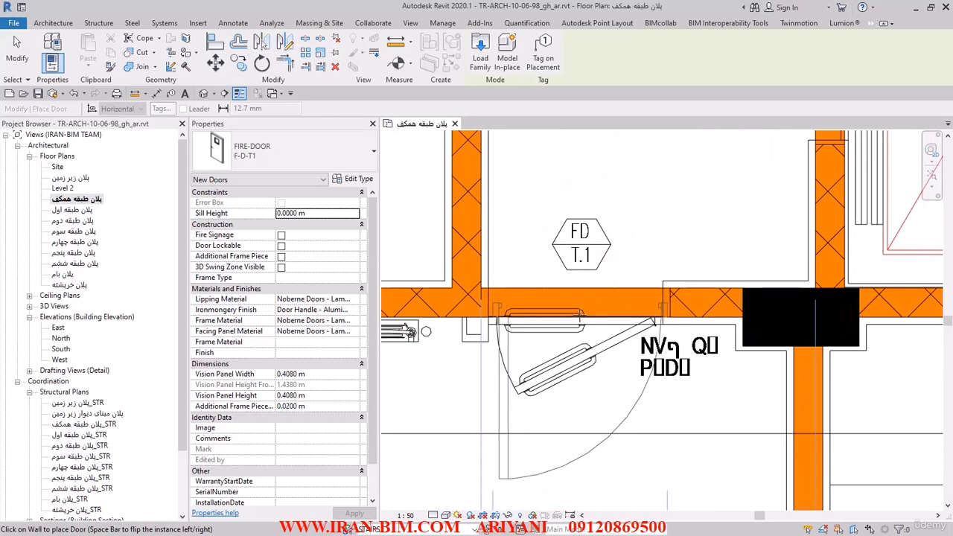
click(726, 341)
Place an F-D-T1 fire door at the FD T.1 opening in stair 1's lower wall, next to the black column.
scroll(725, 340, down, 3)
middle_drag(619, 298, 700, 344)
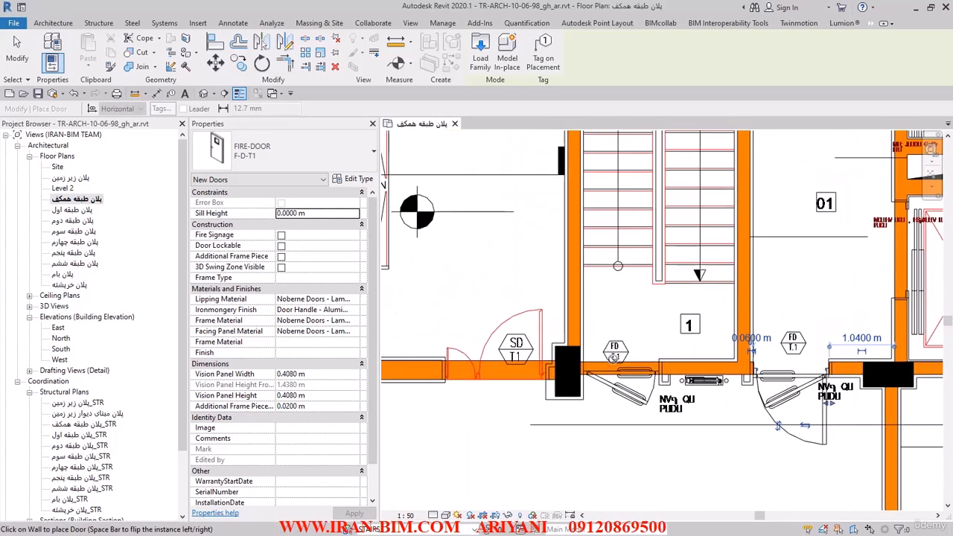
scroll(612, 352, up, 3)
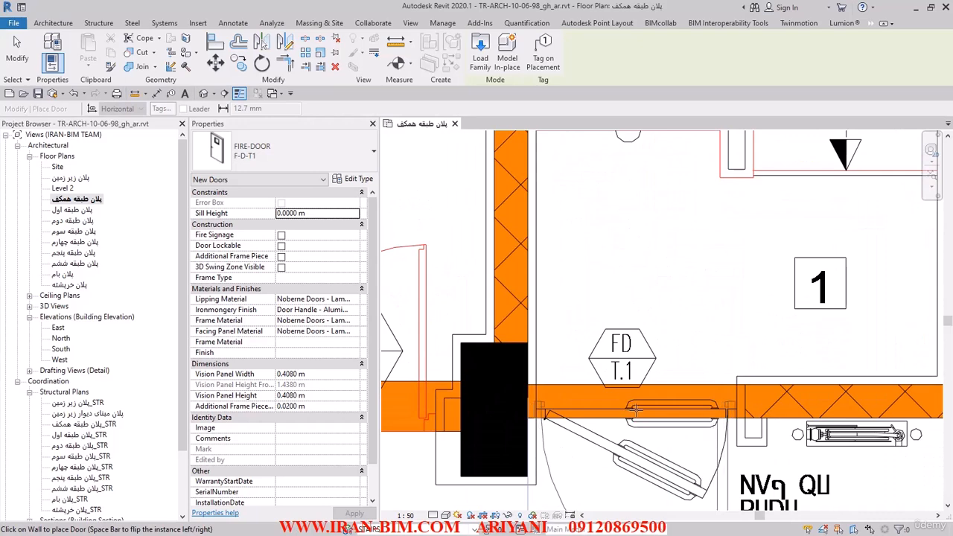
click(635, 410)
scroll(648, 315, down, 1)
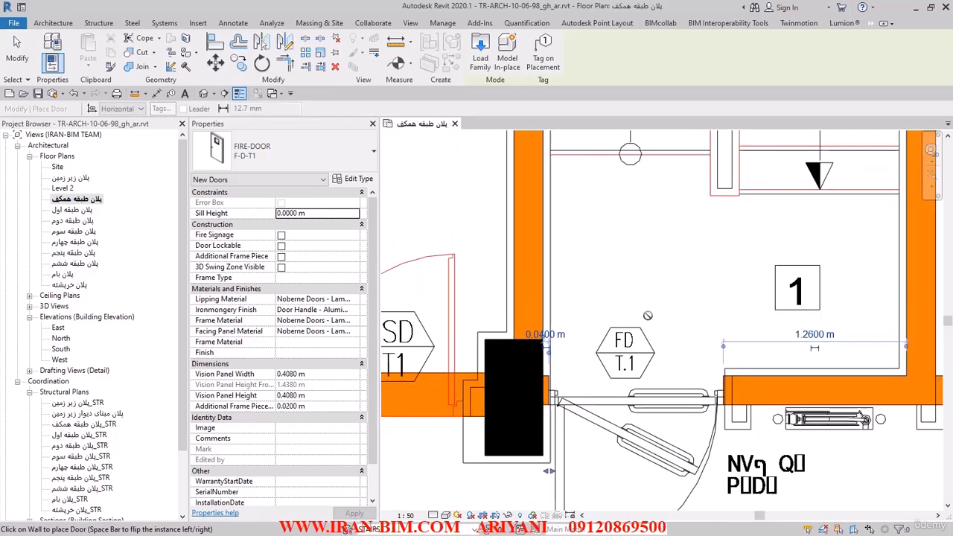
Load the SD-T1.rfa door family from the SD-T1 folder for the SD T1 opening.
scroll(648, 316, down, 2)
middle_drag(623, 306, 721, 308)
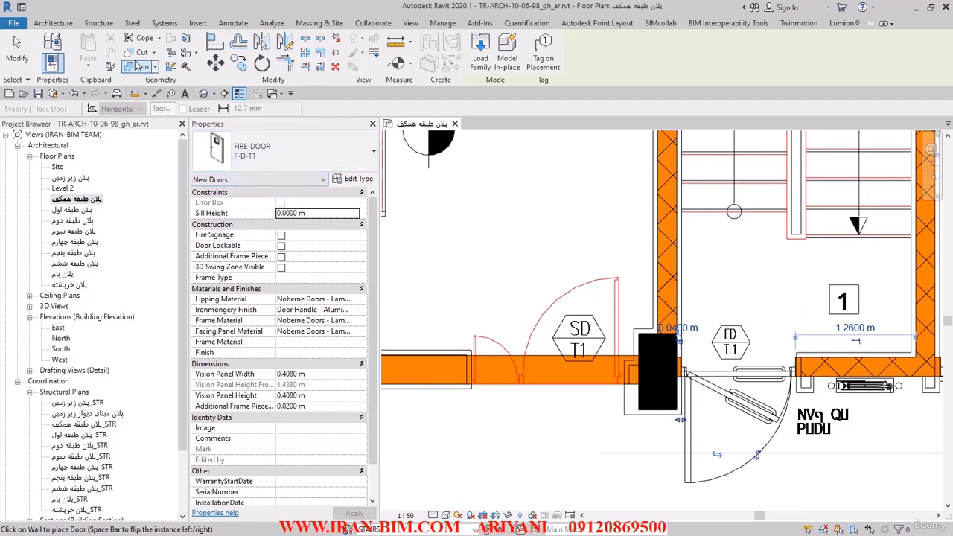
click(486, 52)
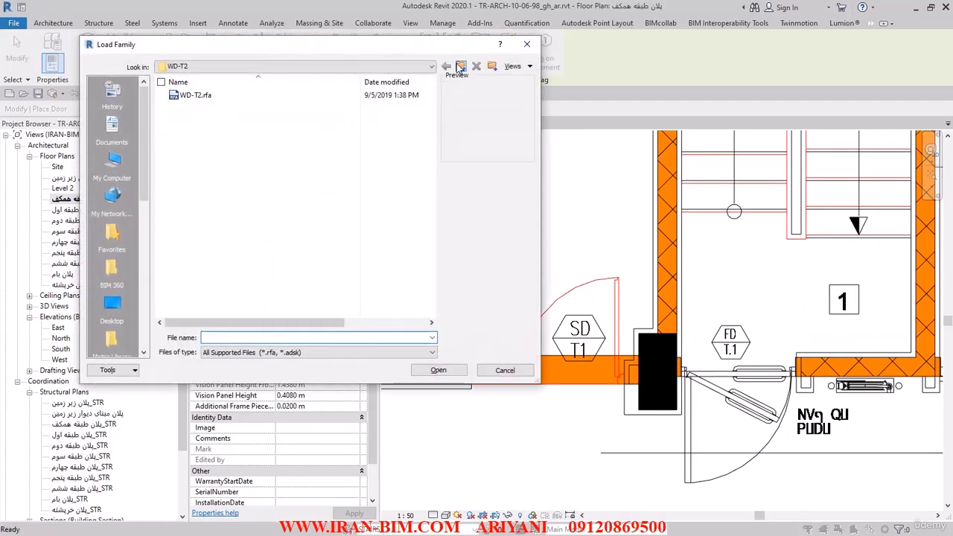
click(460, 67)
double_click(193, 106)
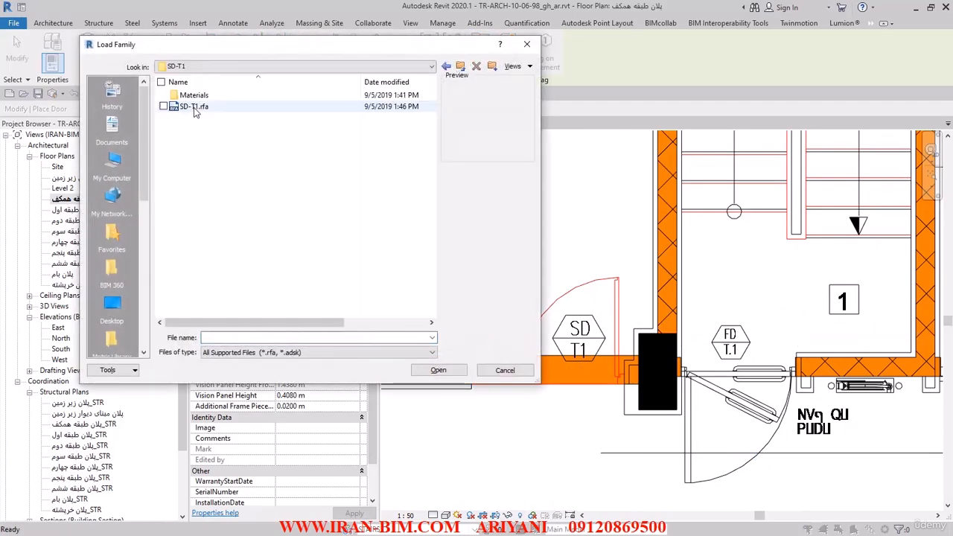
click(194, 108)
click(447, 373)
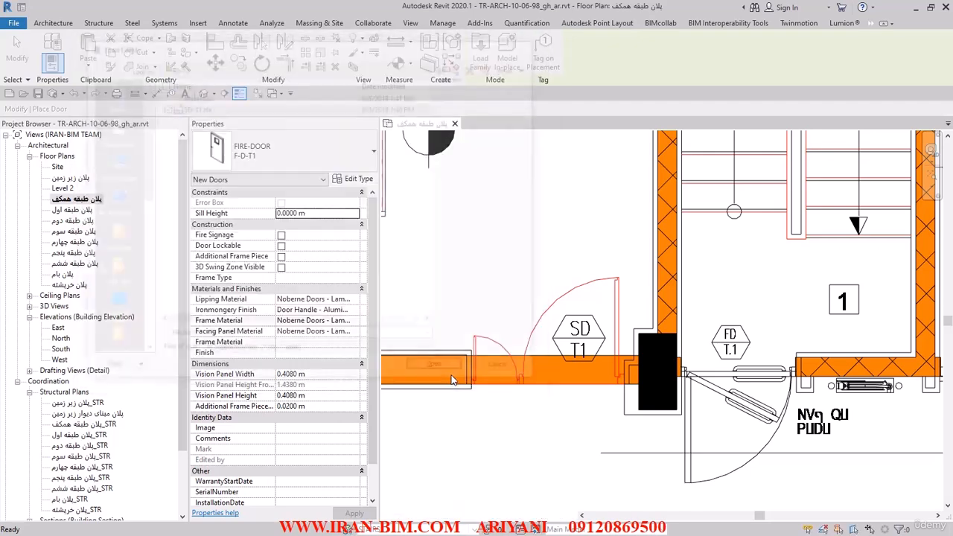
Switch to AutoCAD, check the width, leaf and height dimensions of the SD T.1 door elevation, and return to Revit.
key(alt+Tab)
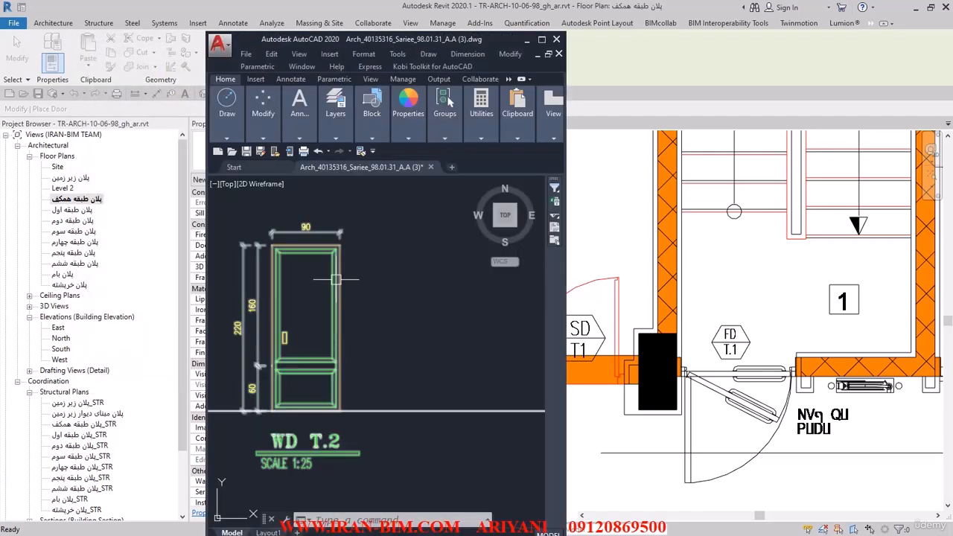
scroll(364, 298, down, 5)
middle_drag(354, 400, 420, 482)
scroll(355, 334, up, 5)
middle_drag(355, 333, 390, 356)
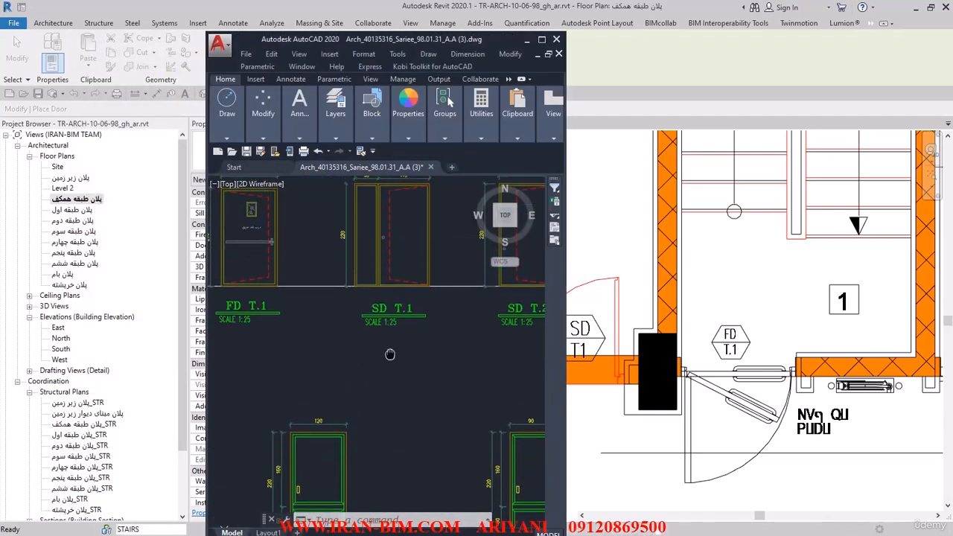
scroll(418, 286, up, 3)
middle_drag(409, 285, 411, 411)
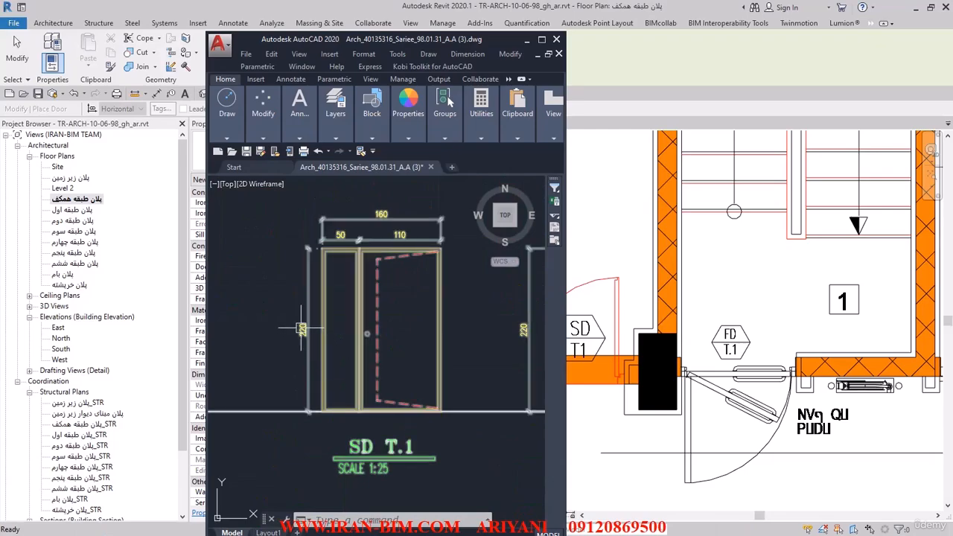
click(597, 119)
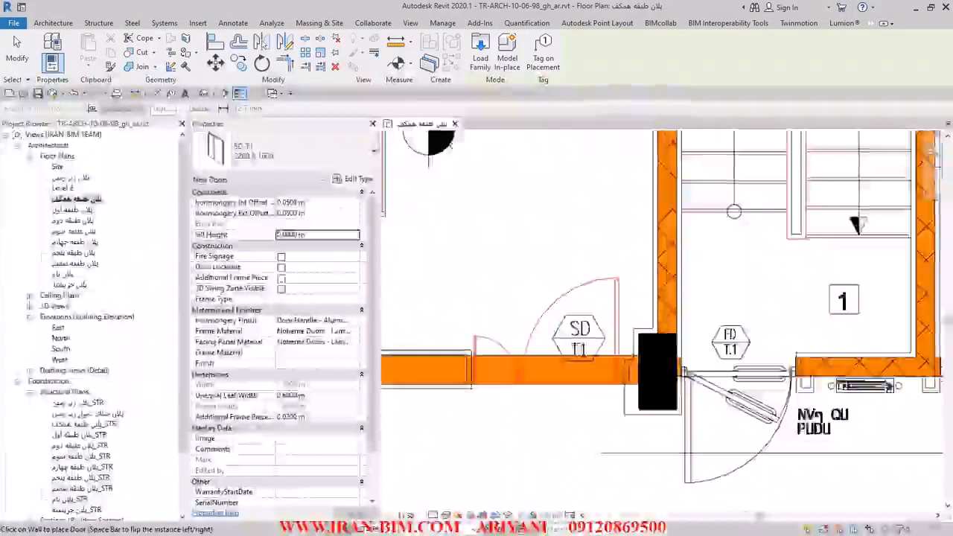
Review the height parameters of the SD-T1 2200 X 1600 door type and set its Type Mark to T.1.
click(351, 180)
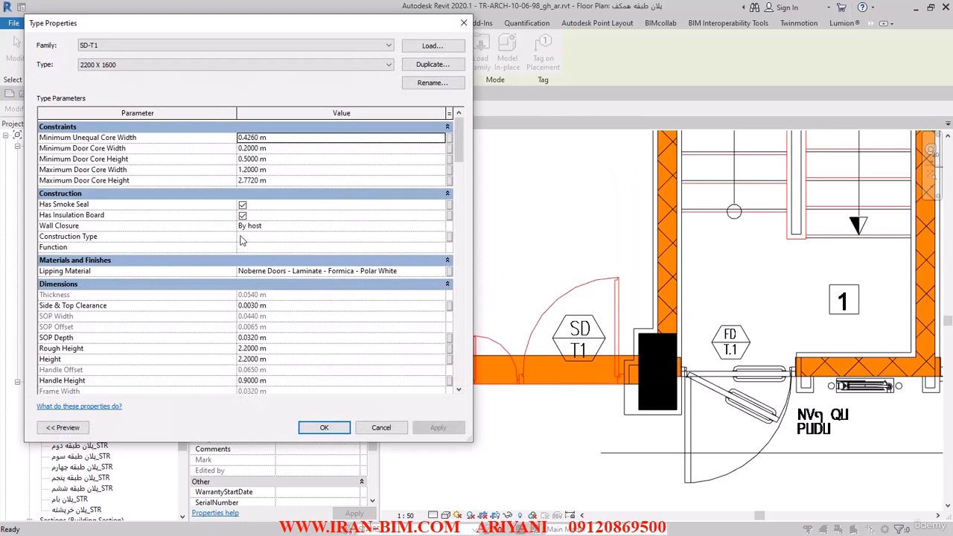
scroll(226, 332, down, 3)
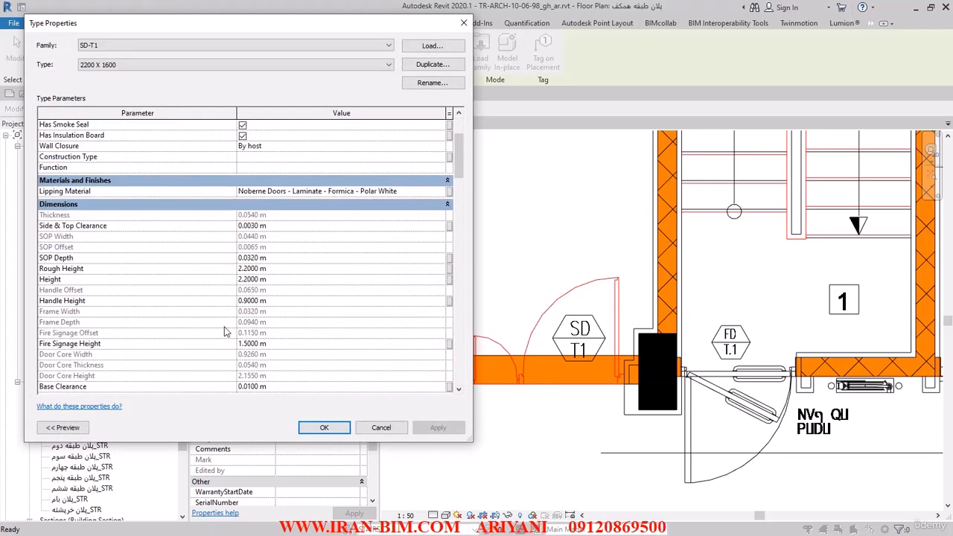
click(281, 269)
click(282, 276)
scroll(261, 263, down, 2)
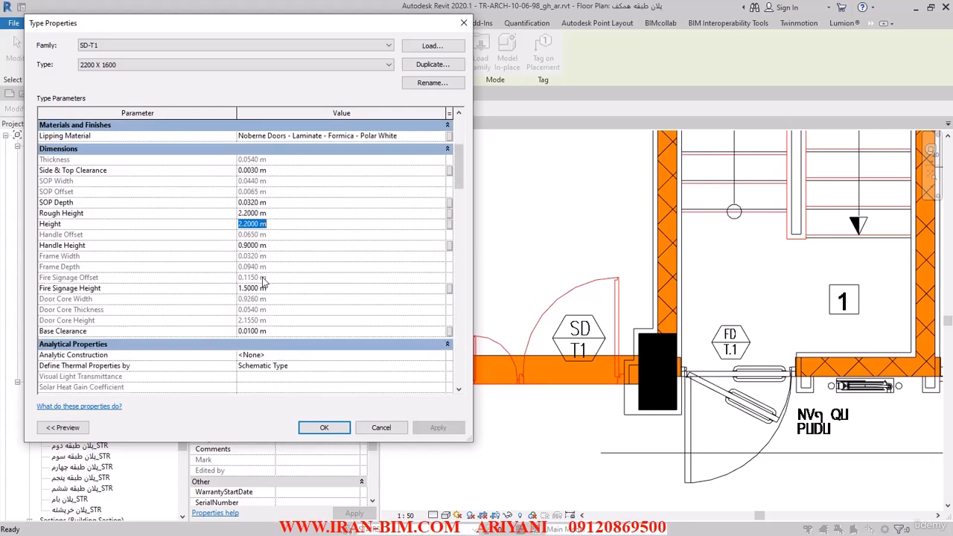
click(280, 289)
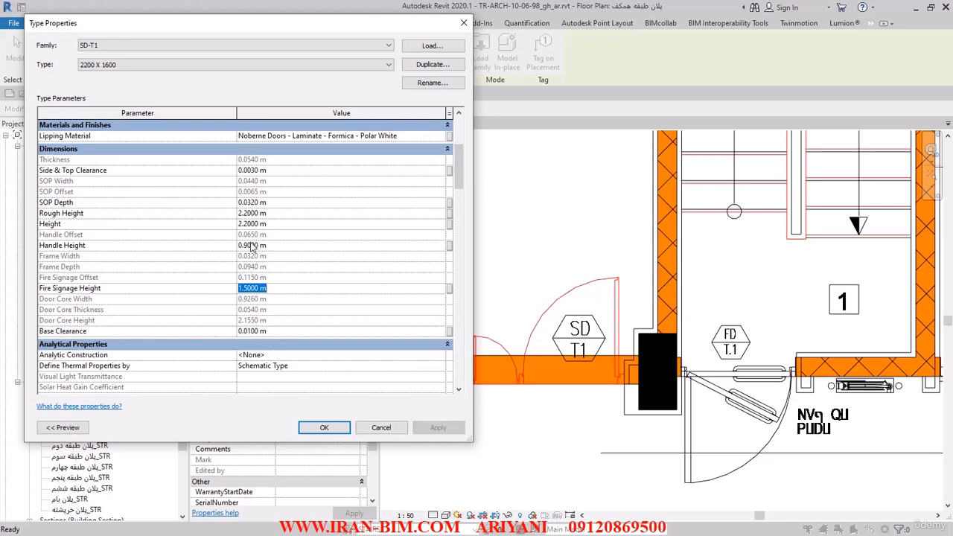
scroll(257, 210, down, 5)
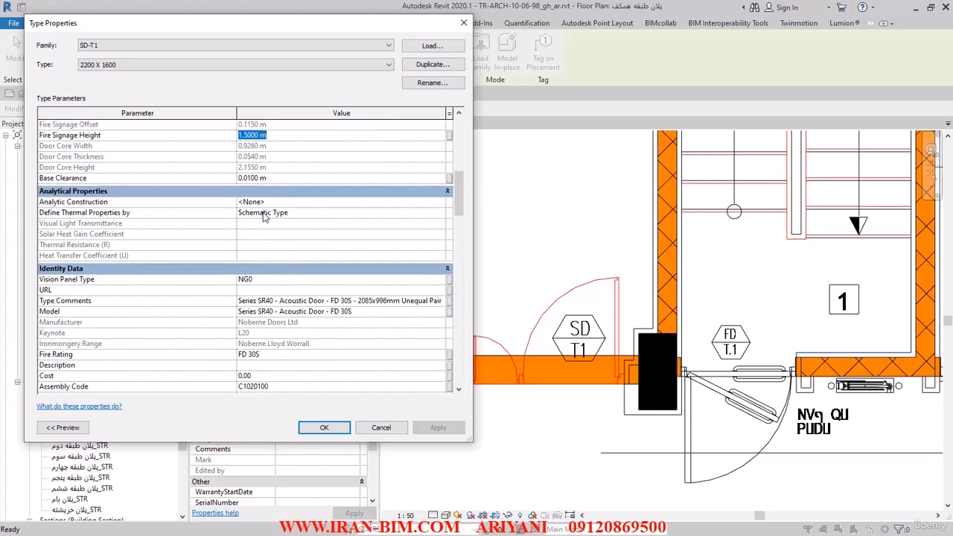
scroll(268, 224, down, 4)
scroll(459, 221, down, 1)
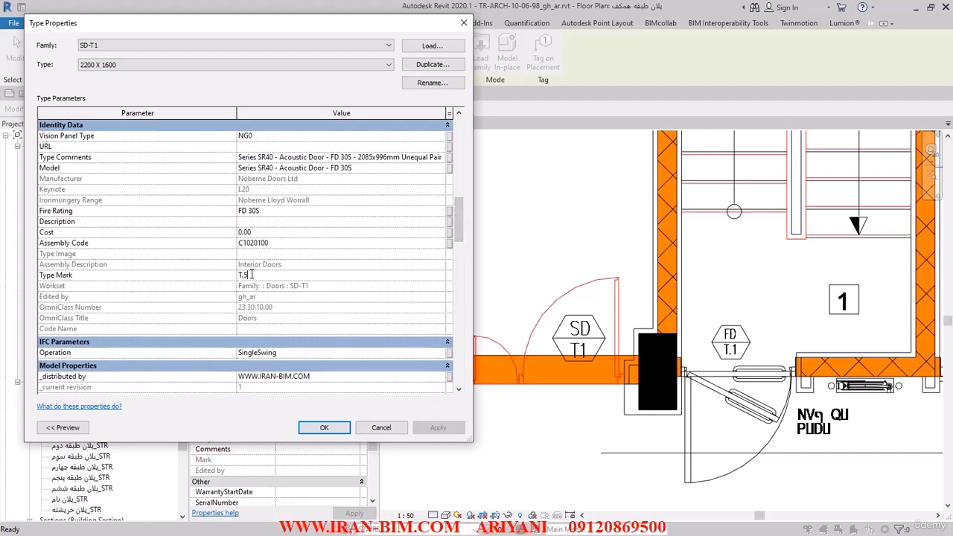
text(1)
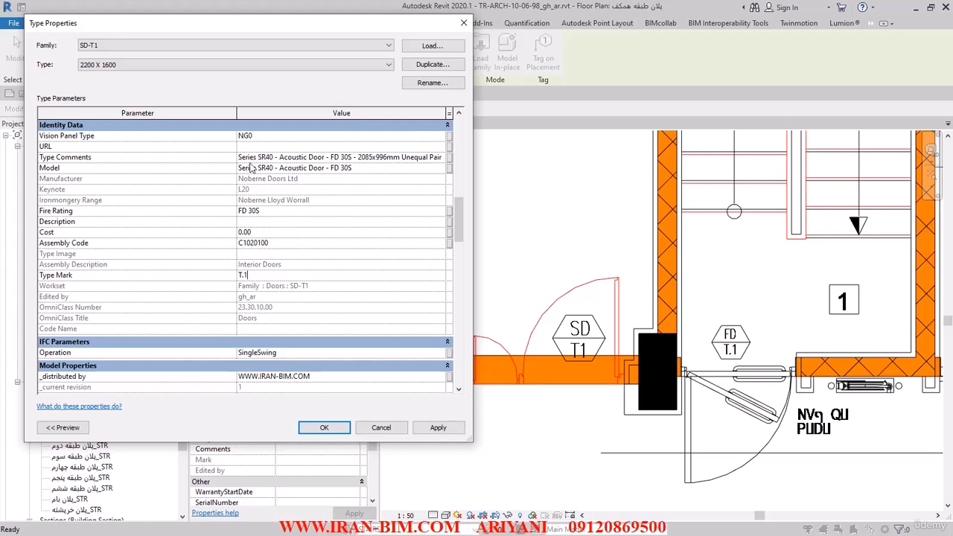
scroll(291, 288, down, 5)
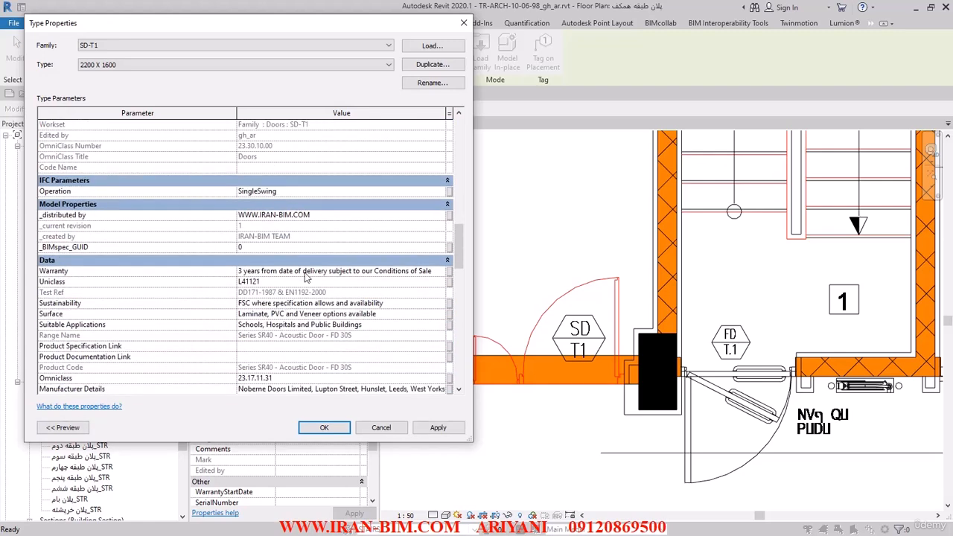
Set the SD-T1 door type's Model value to SD and apply the type changes, accepting the duplicate Type Mark.
drag(455, 251, 455, 214)
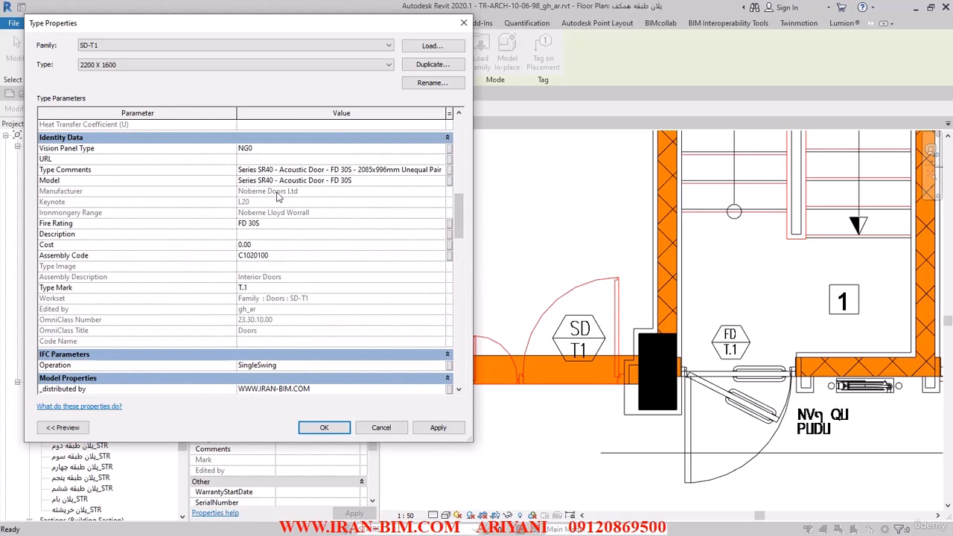
drag(351, 181, 254, 180)
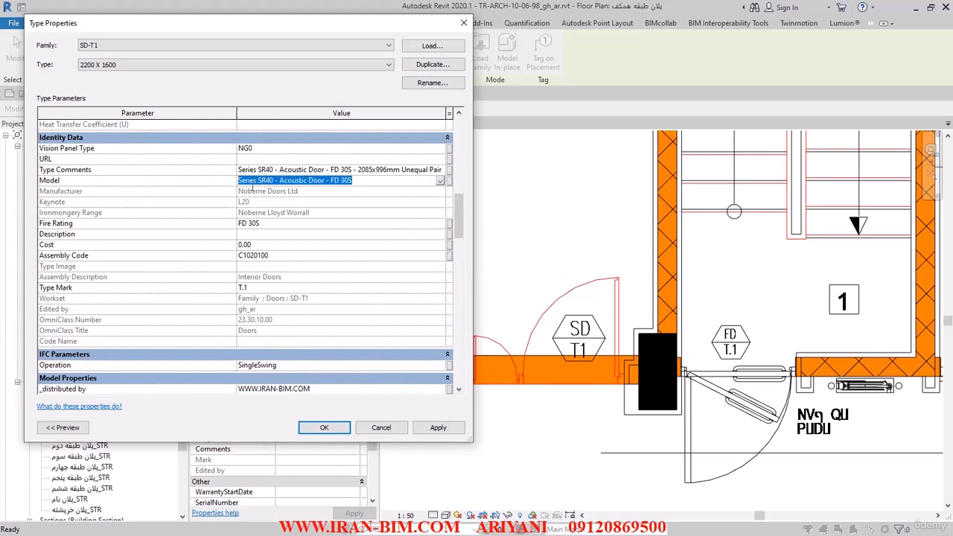
text(SD)
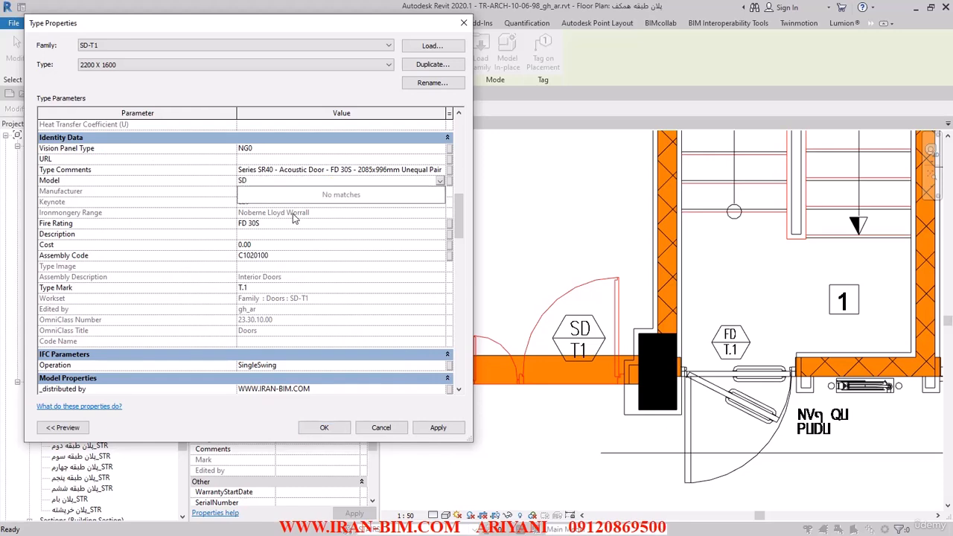
click(439, 182)
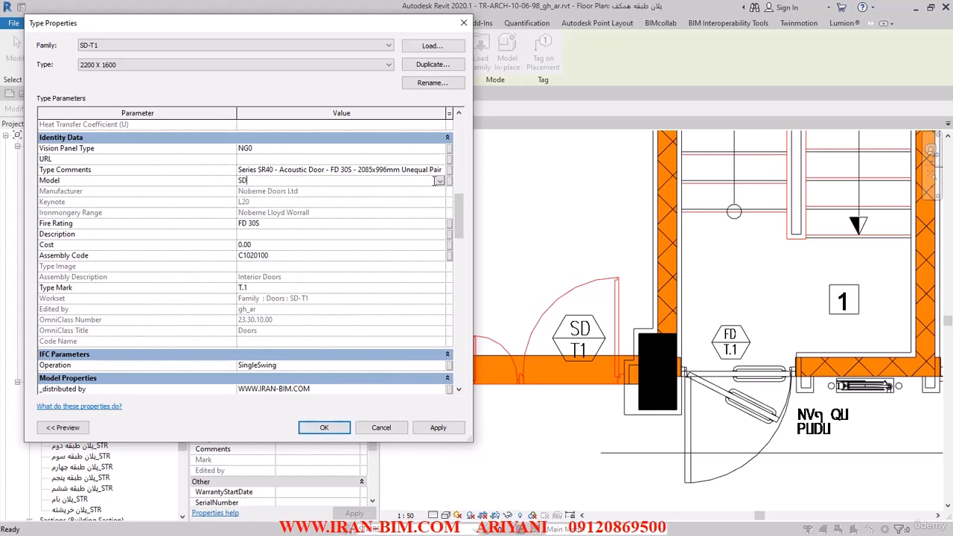
key(BackSpace)
key(BackSpace)
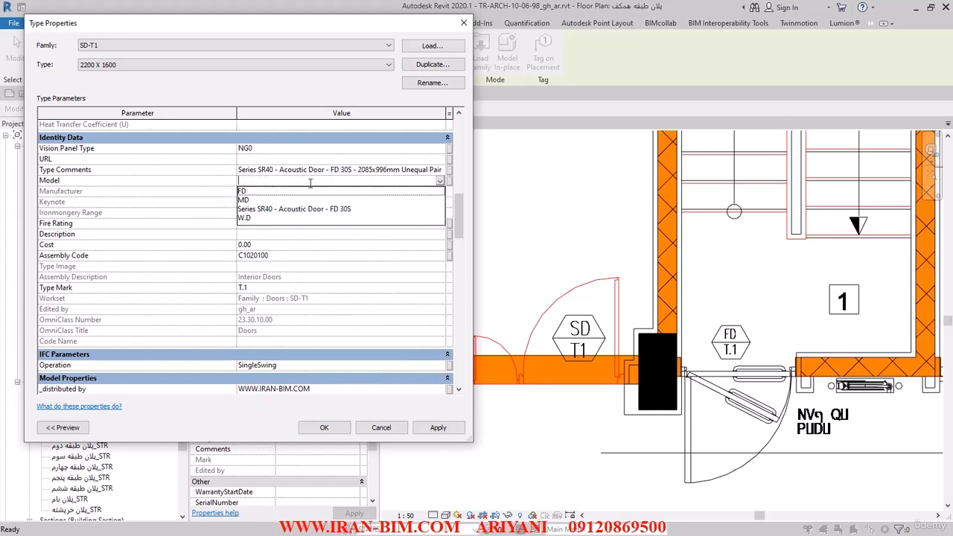
text(SD)
click(138, 225)
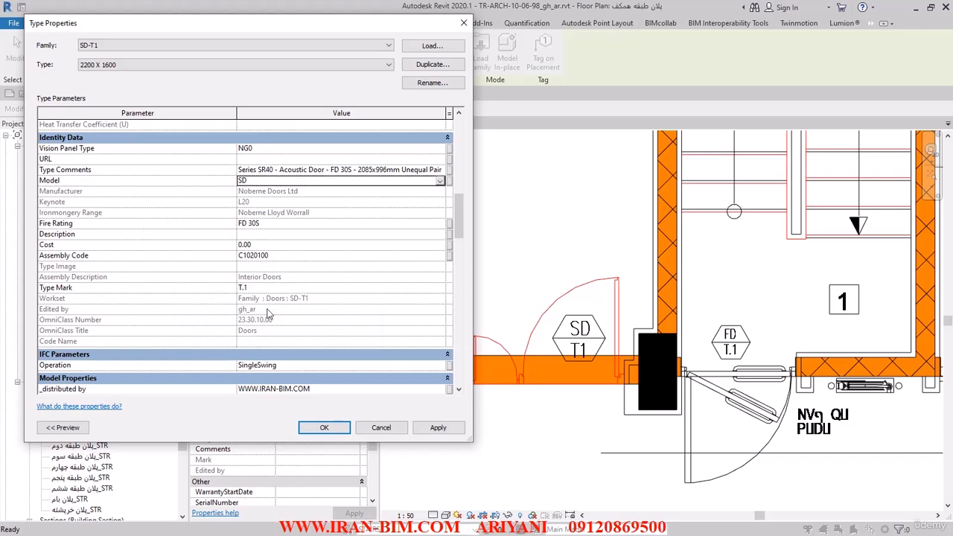
click(440, 429)
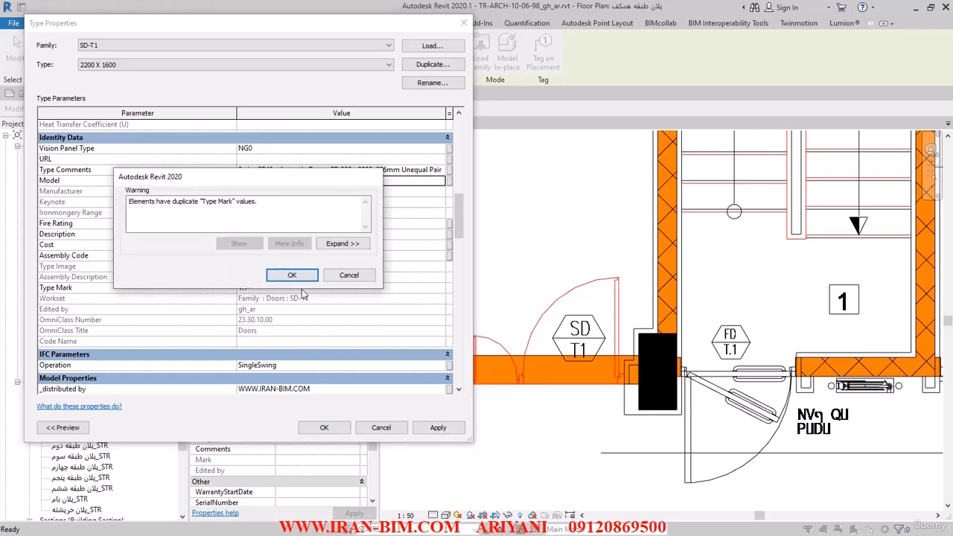
click(292, 277)
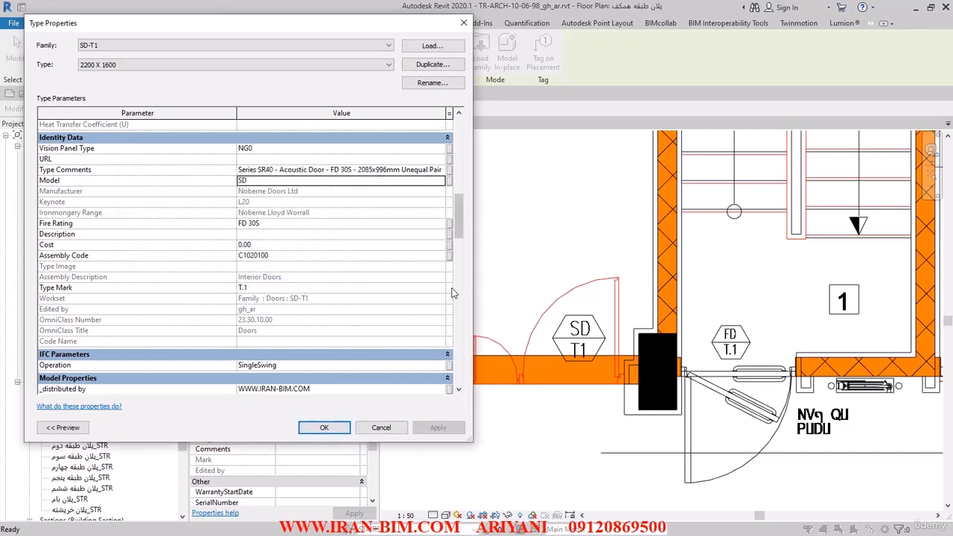
drag(460, 240, 469, 188)
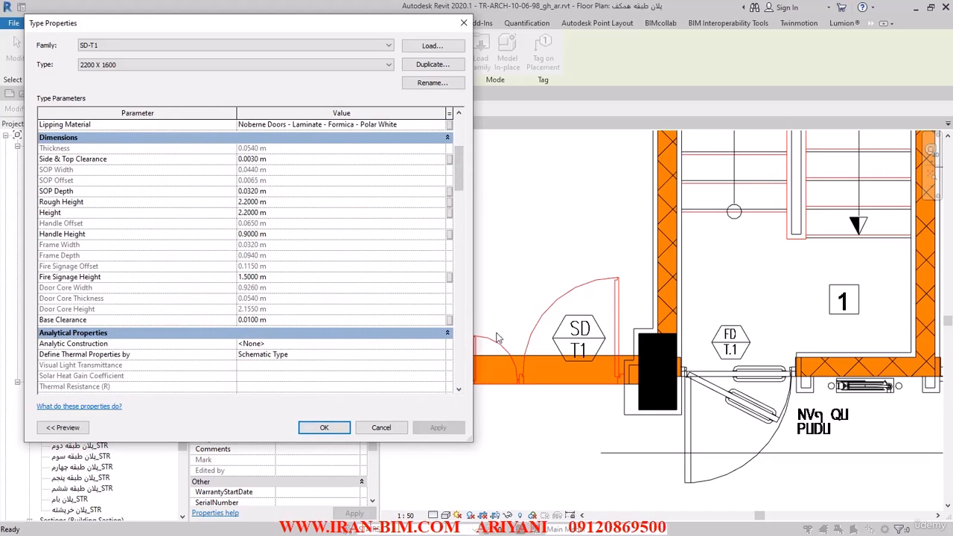
click(334, 426)
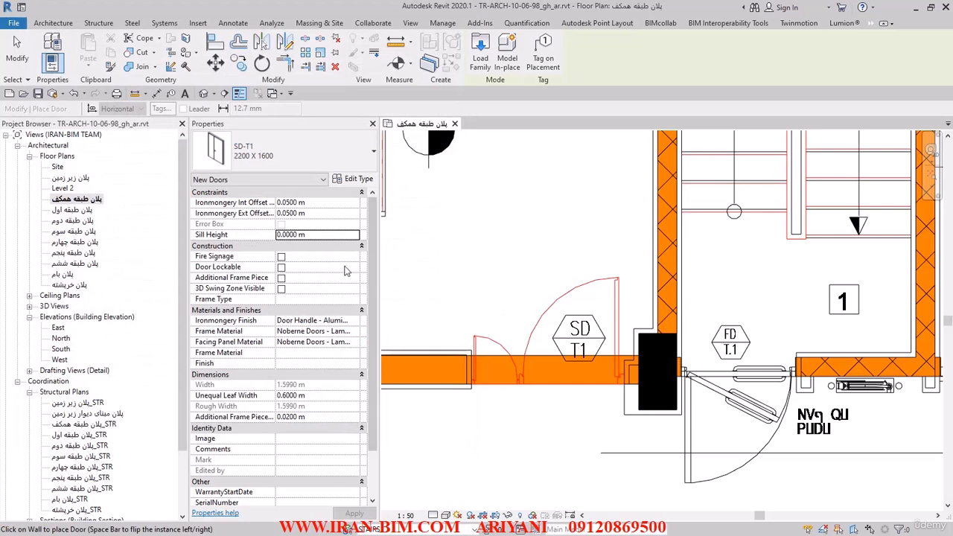
Place the SD-T1 2200 X 1600 double door at the SD T1 opening beside the column and end door placement.
scroll(337, 298, down, 2)
scroll(335, 301, up, 2)
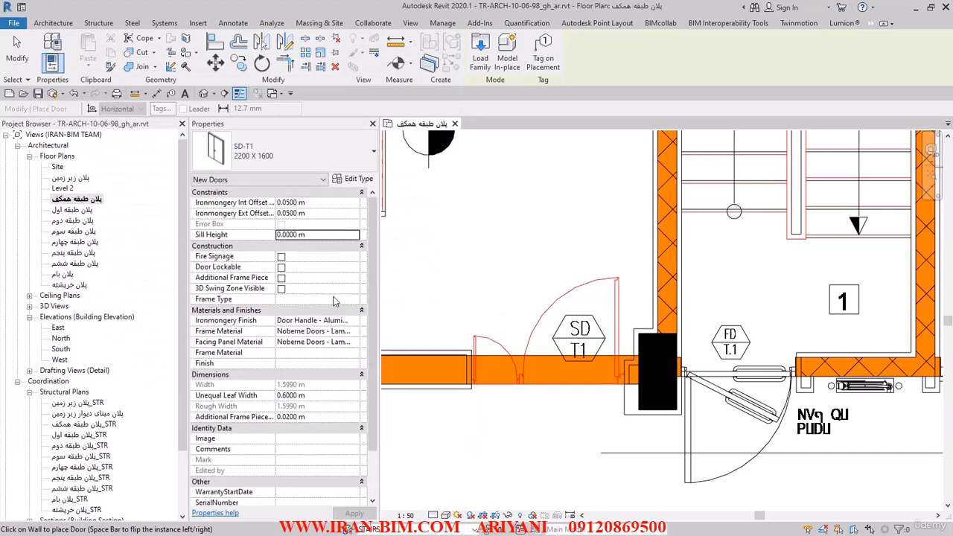
click(550, 366)
click(17, 59)
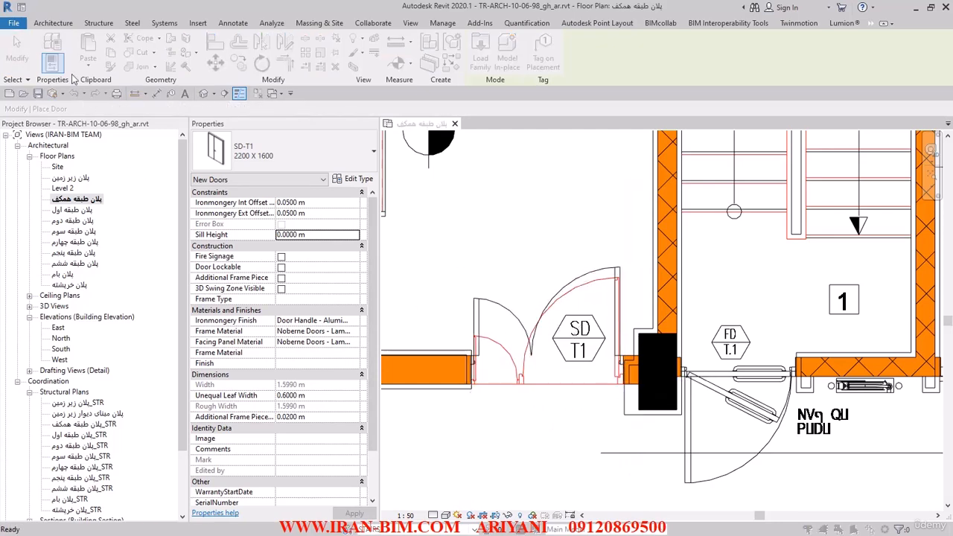
click(440, 248)
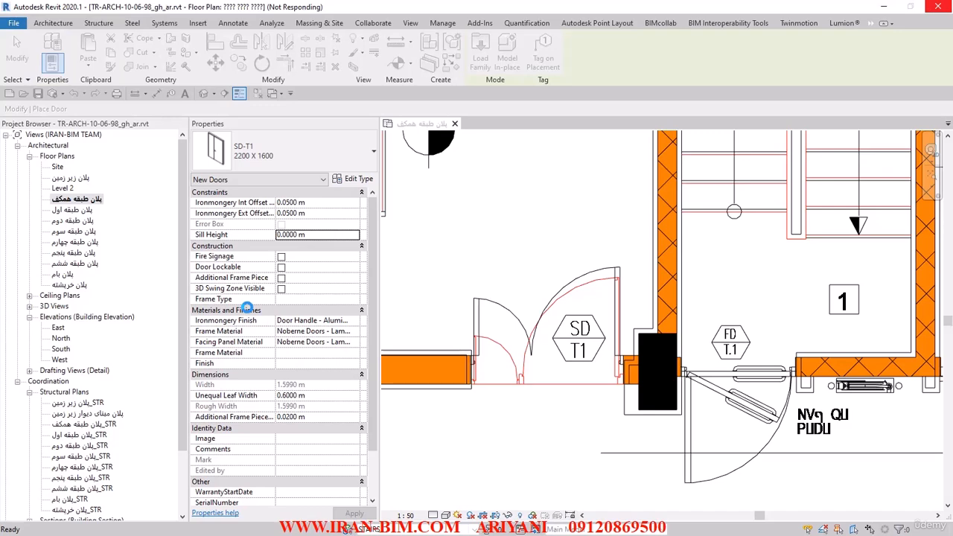
Open the placed SD-T1 double door in a section-boxed 3D view and turn the view to its rear side.
click(478, 333)
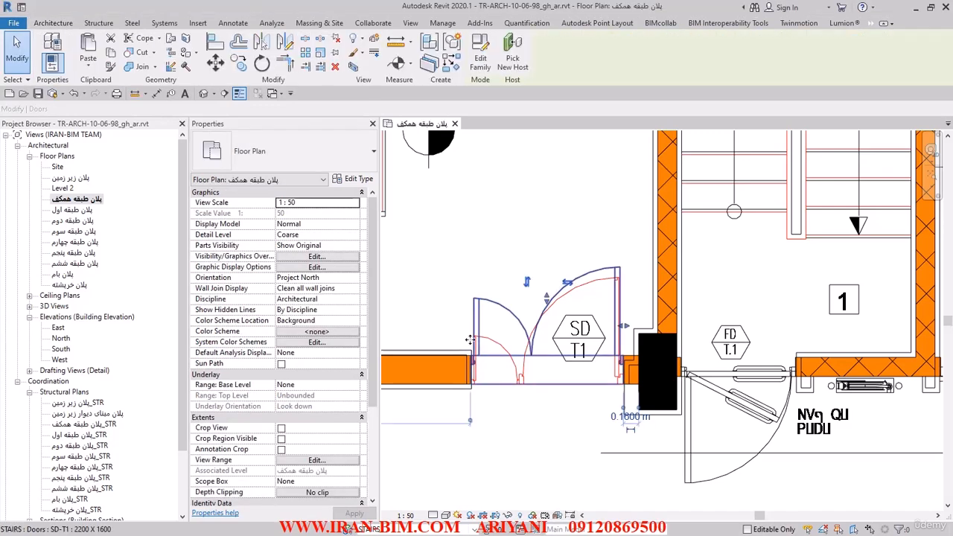
scroll(521, 336, down, 2)
middle_drag(590, 310, 551, 392)
scroll(552, 392, down, 2)
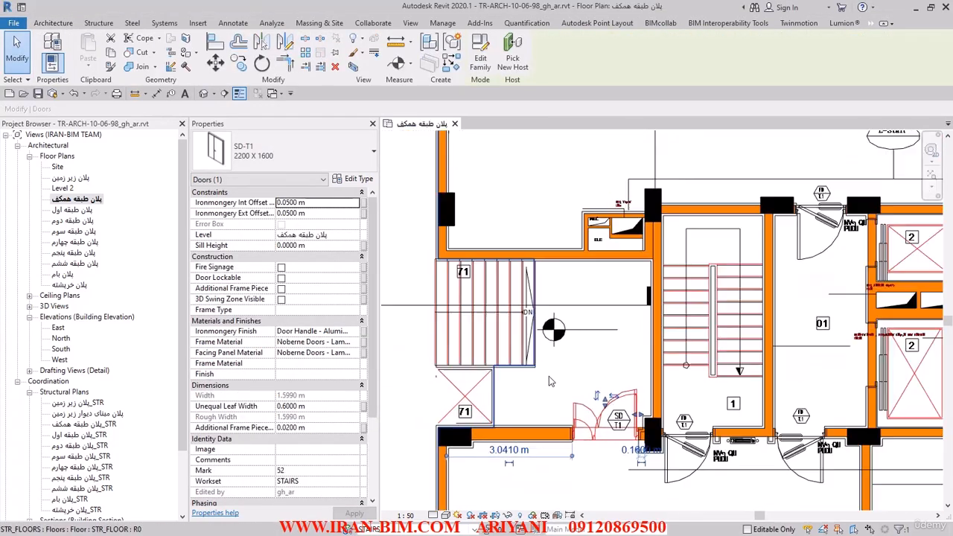
click(356, 72)
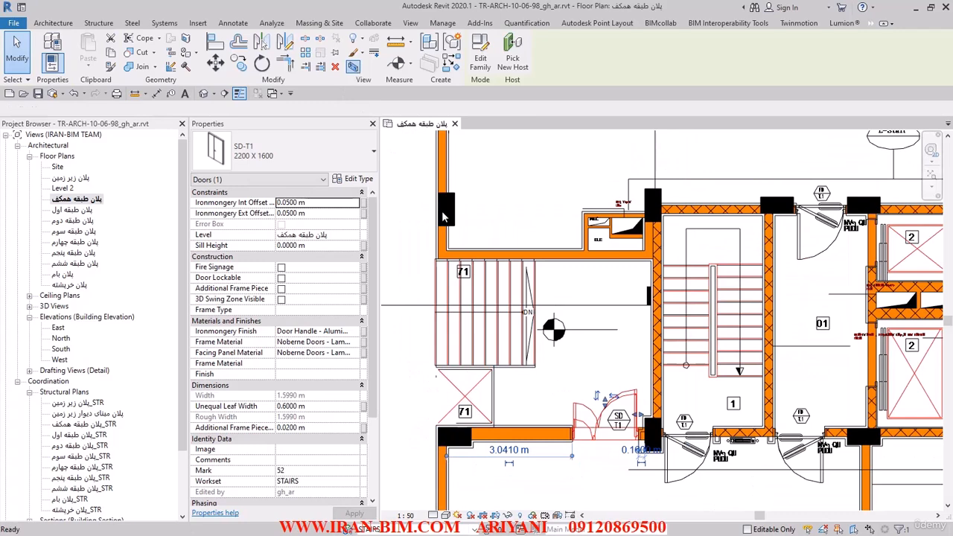
click(592, 369)
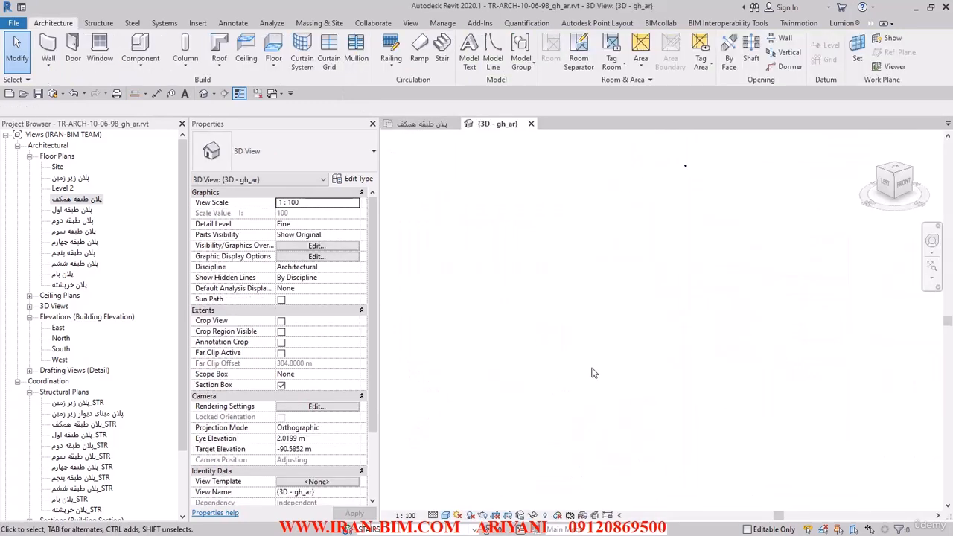
click(932, 266)
shift+middle_drag(706, 340, 831, 343)
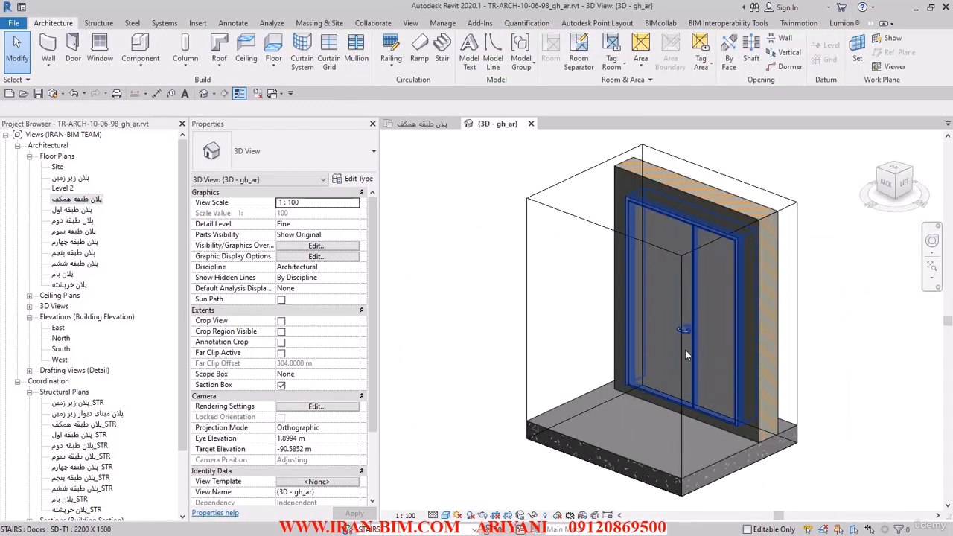
Turn on Fire Signage for the SD-T1 door and examine the signs on both leaves.
click(701, 335)
shift+middle_drag(701, 335, 736, 328)
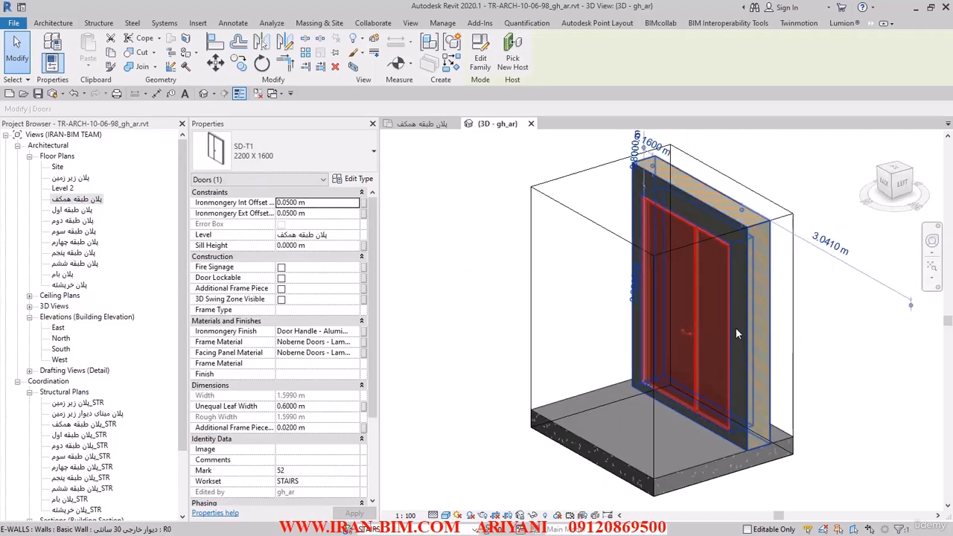
click(280, 268)
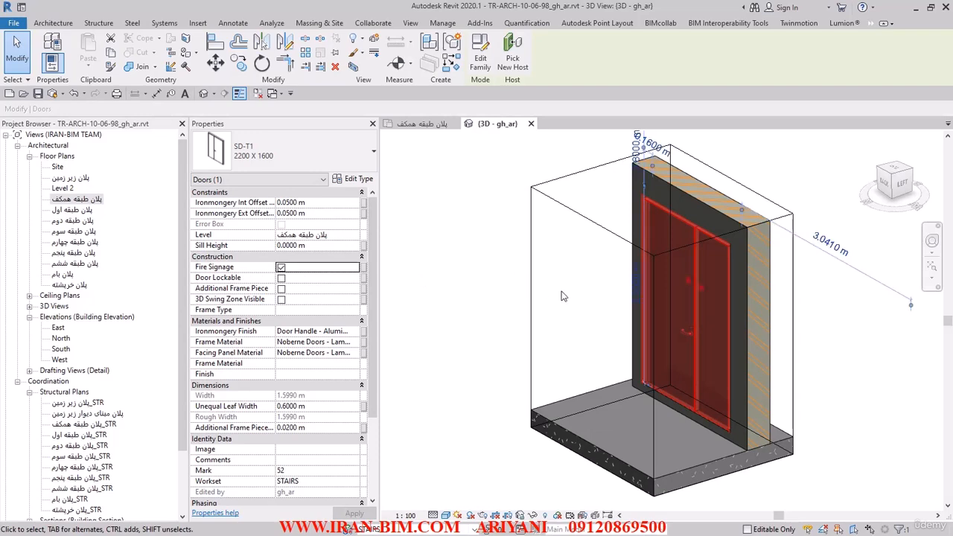
click(451, 263)
shift+middle_drag(566, 295, 633, 279)
scroll(663, 269, up, 5)
shift+middle_drag(885, 409, 811, 383)
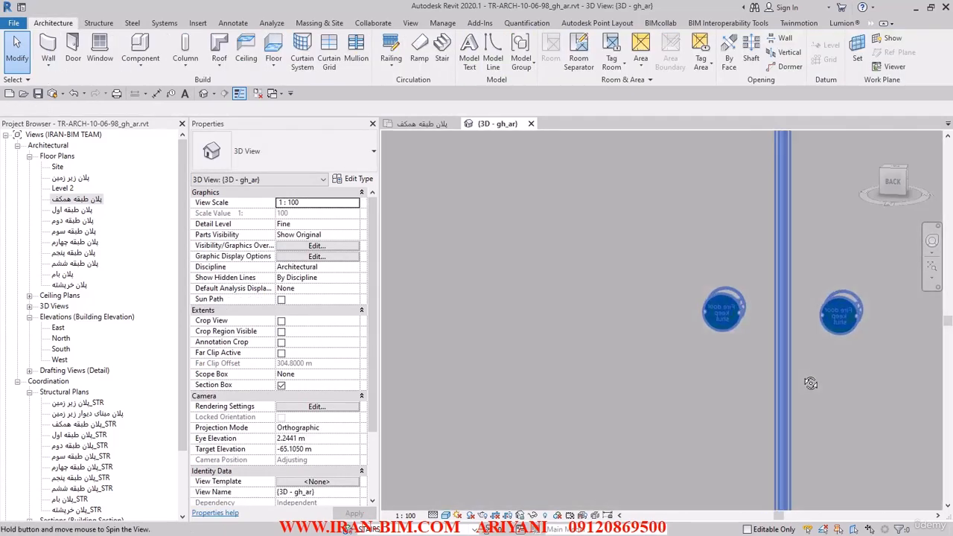
scroll(900, 337, up, 3)
scroll(877, 275, up, 3)
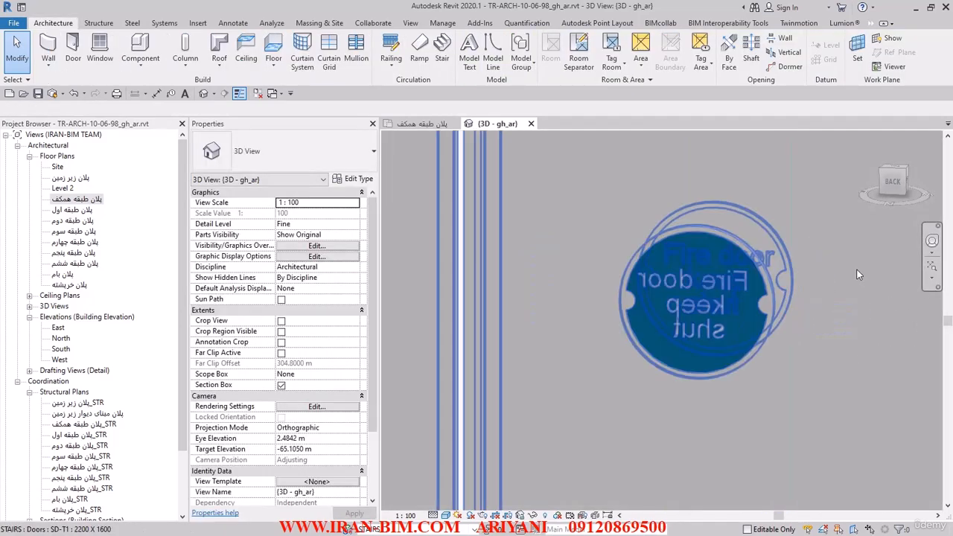
Examine the fire signs from the door's opposite side and turn Fire Signage off.
click(17, 51)
scroll(664, 262, down, 6)
shift+middle_drag(692, 294, 781, 359)
scroll(641, 287, up, 2)
scroll(655, 294, up, 3)
scroll(709, 310, down, 3)
click(694, 306)
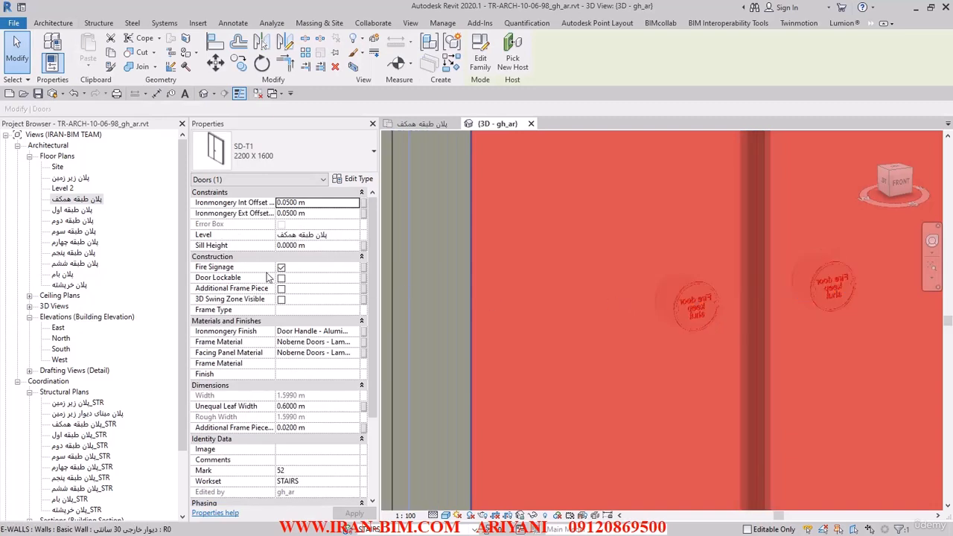
click(281, 267)
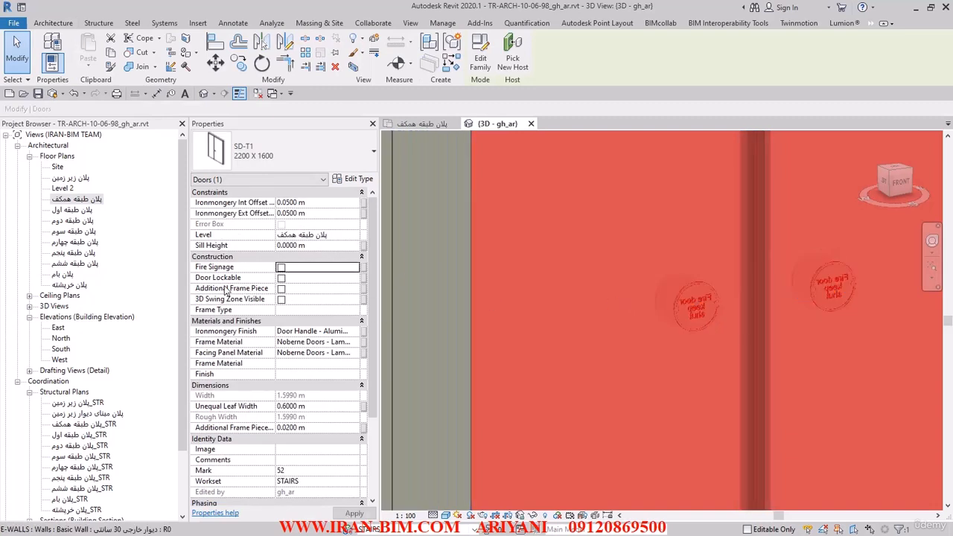
Turn on Door Lockable for the SD-T1 door and examine the lock below its handle.
click(283, 283)
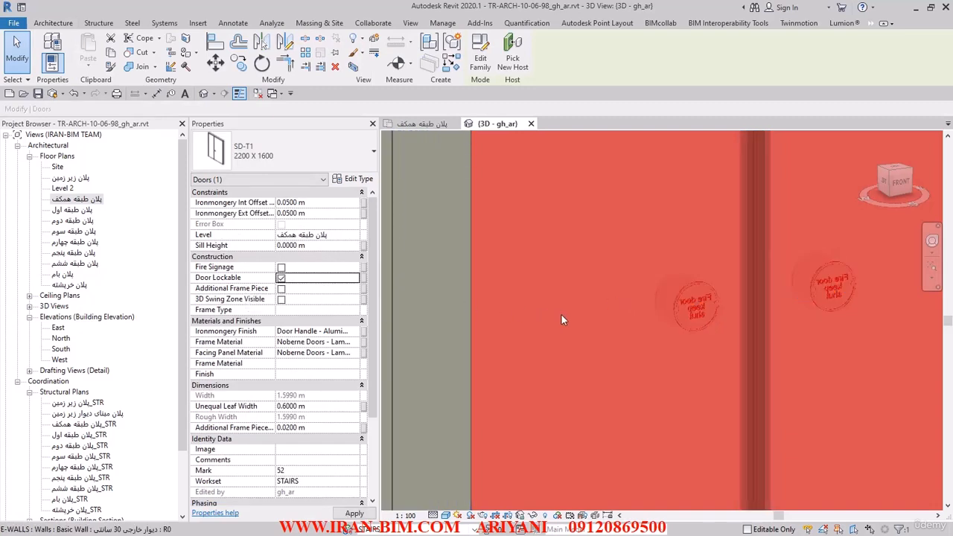
scroll(564, 317, down, 5)
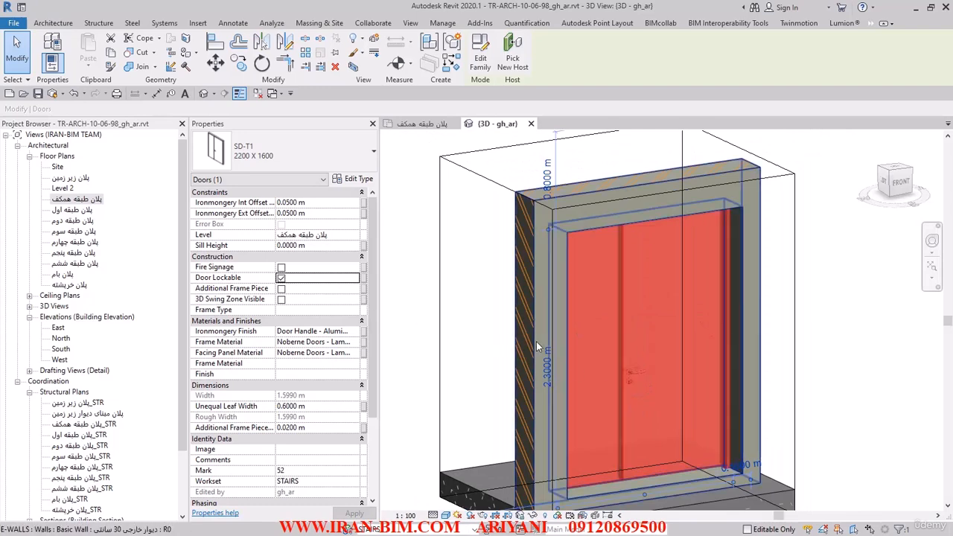
key(Escape)
scroll(580, 338, up, 6)
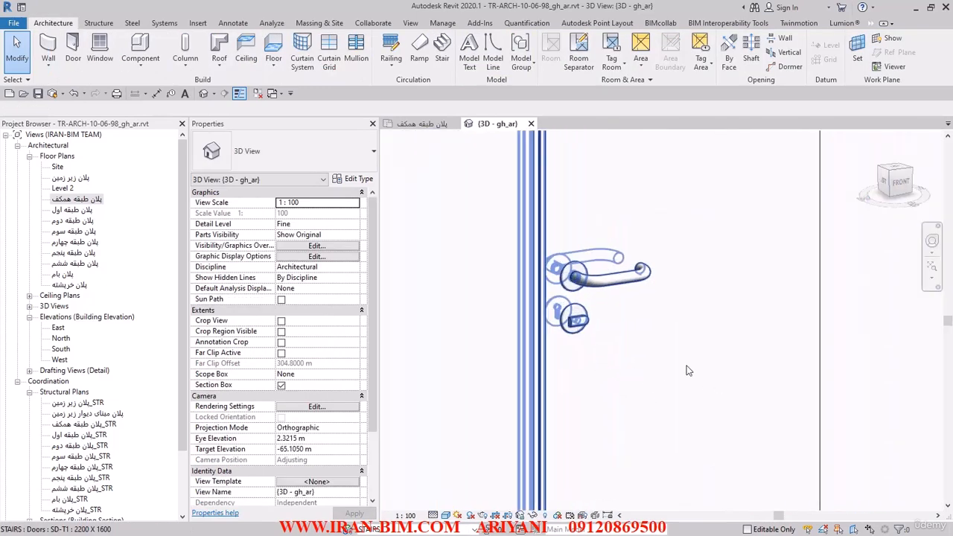
Switch the door's Door Lockable option off and back on to compare the handle with and without the lock.
click(689, 371)
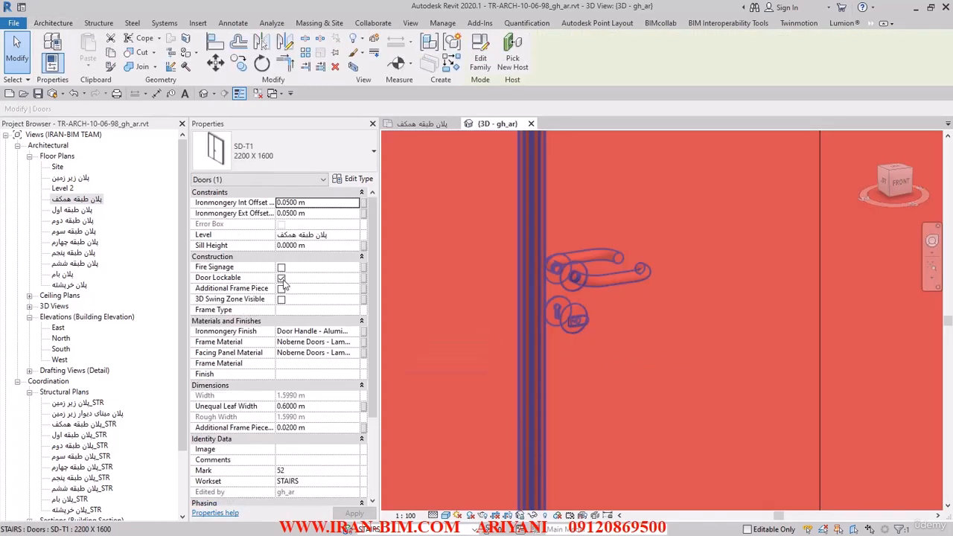
click(282, 278)
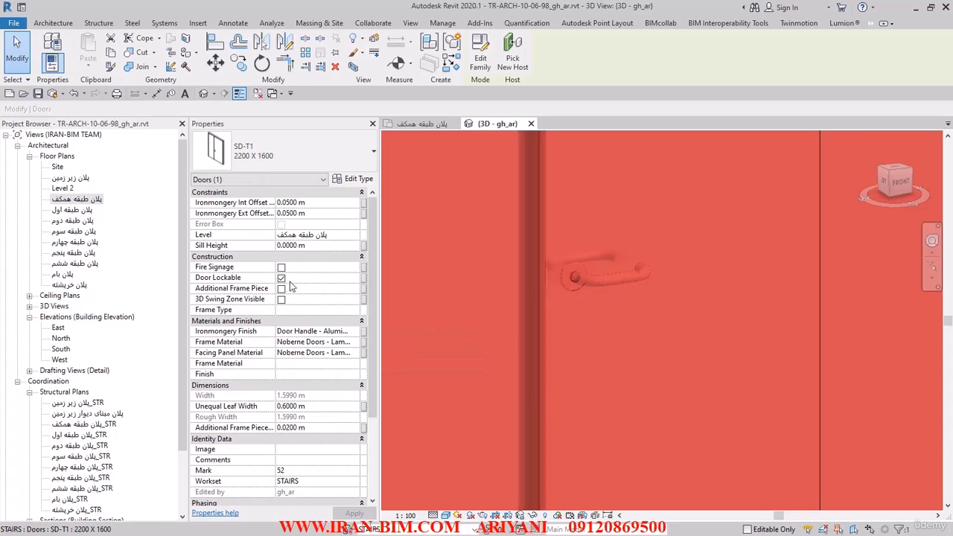
click(281, 278)
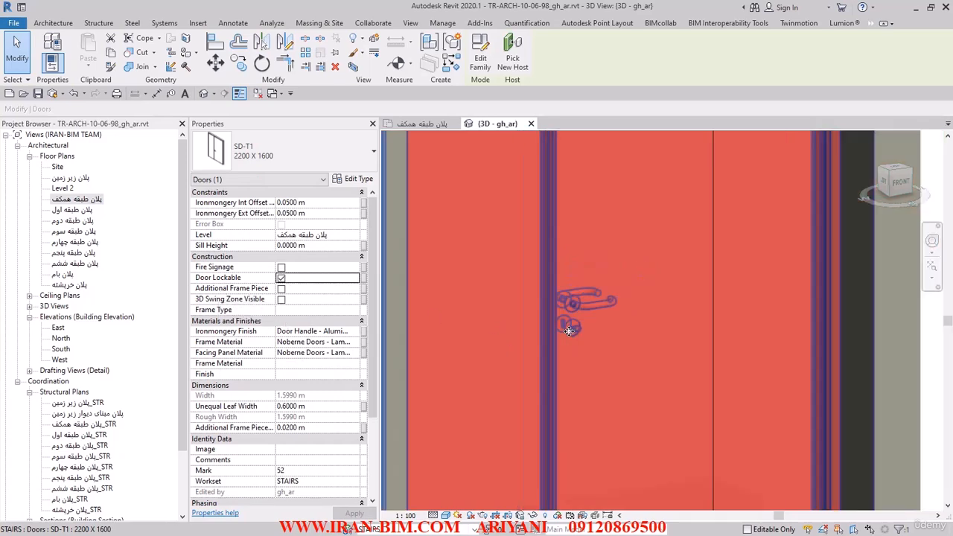
Turn on Additional Frame Piece for the SD-T1 door and inspect the frame around the opening.
click(282, 289)
click(282, 289)
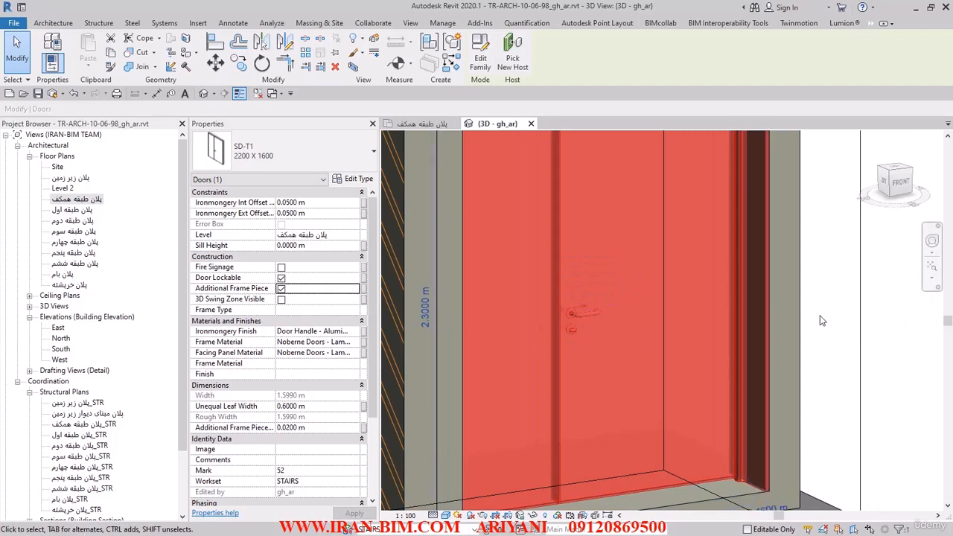
scroll(814, 319, down, 2)
click(885, 310)
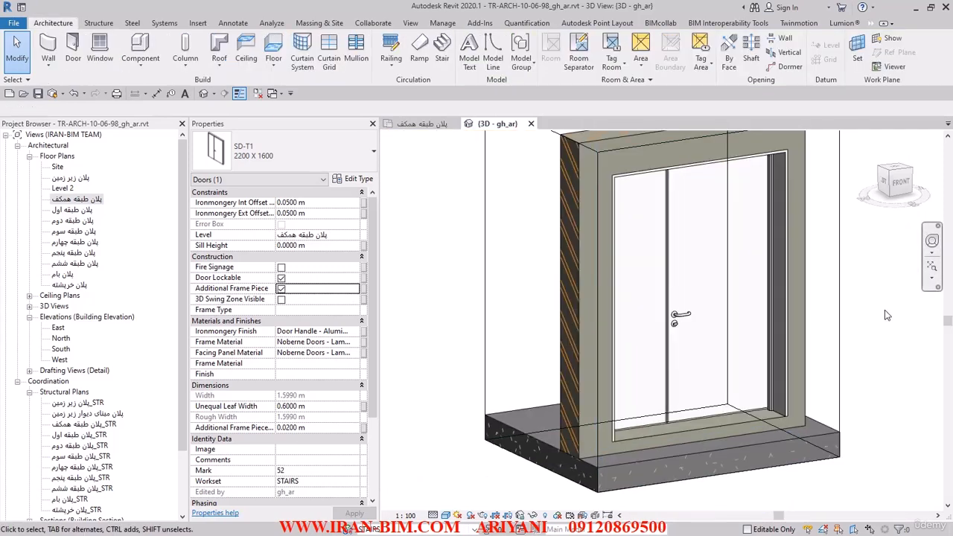
Show the SD-T1 door's 3D swing zone, examine it from above, and hide it again.
click(756, 276)
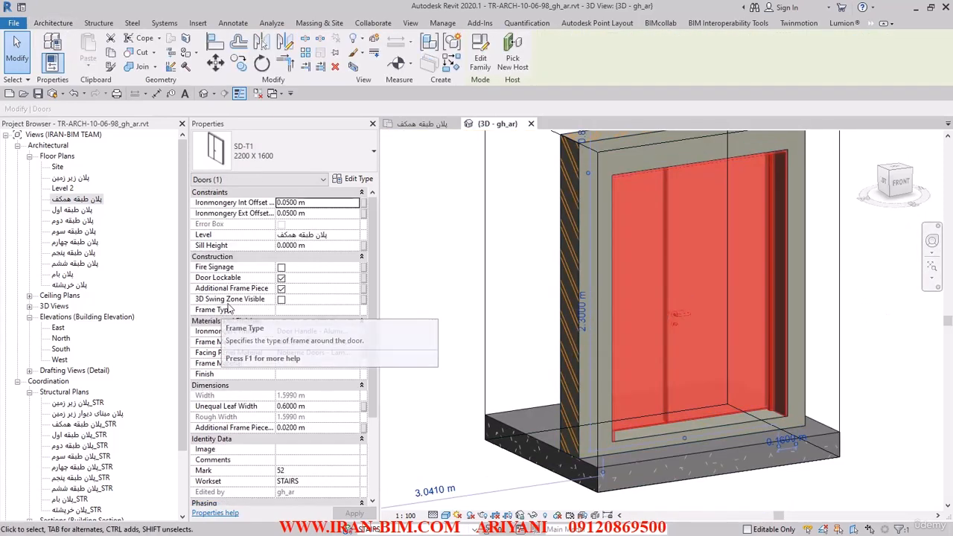
click(281, 300)
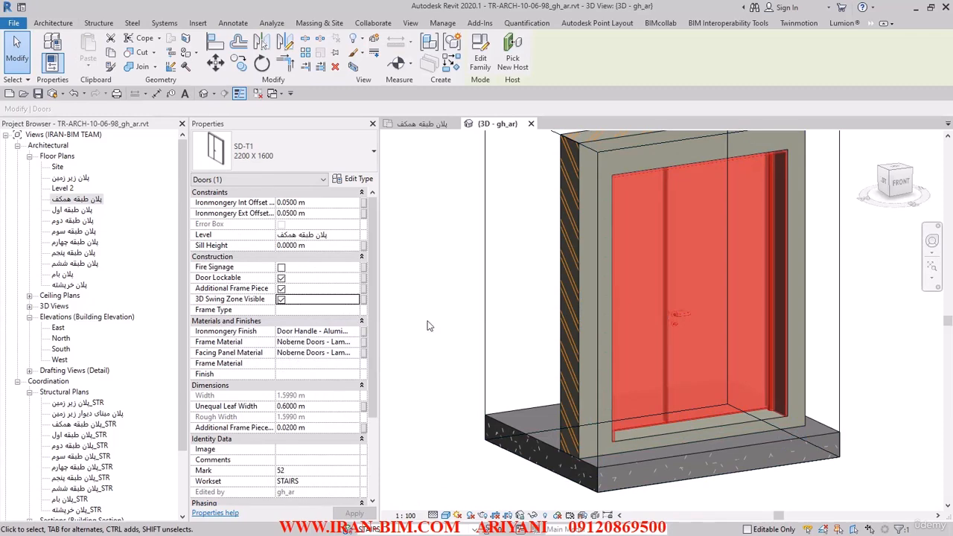
click(451, 295)
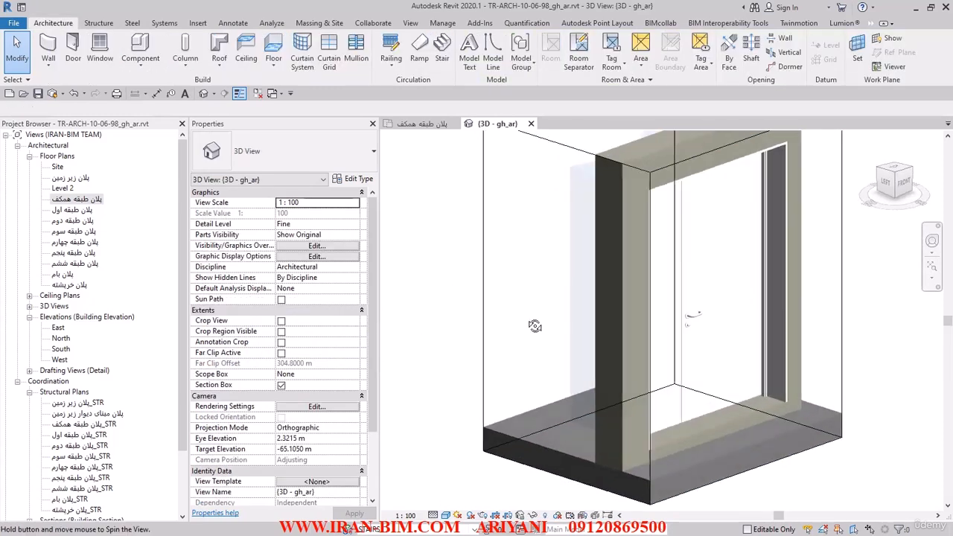
shift+middle_drag(532, 266, 665, 268)
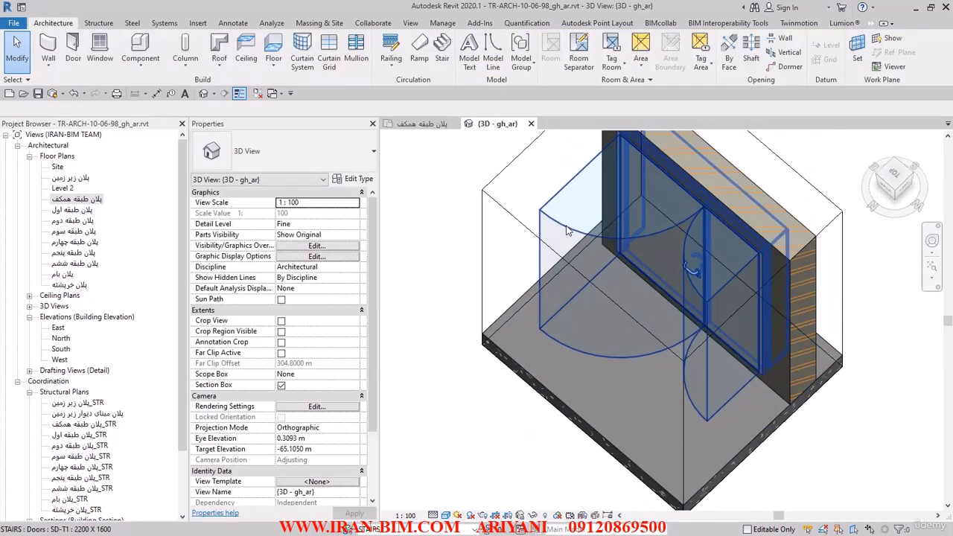
click(581, 242)
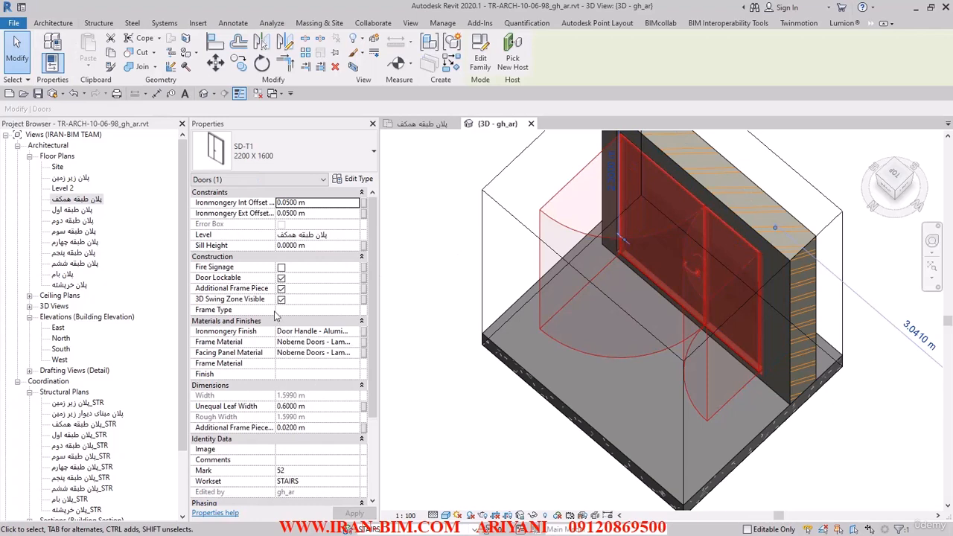
click(281, 299)
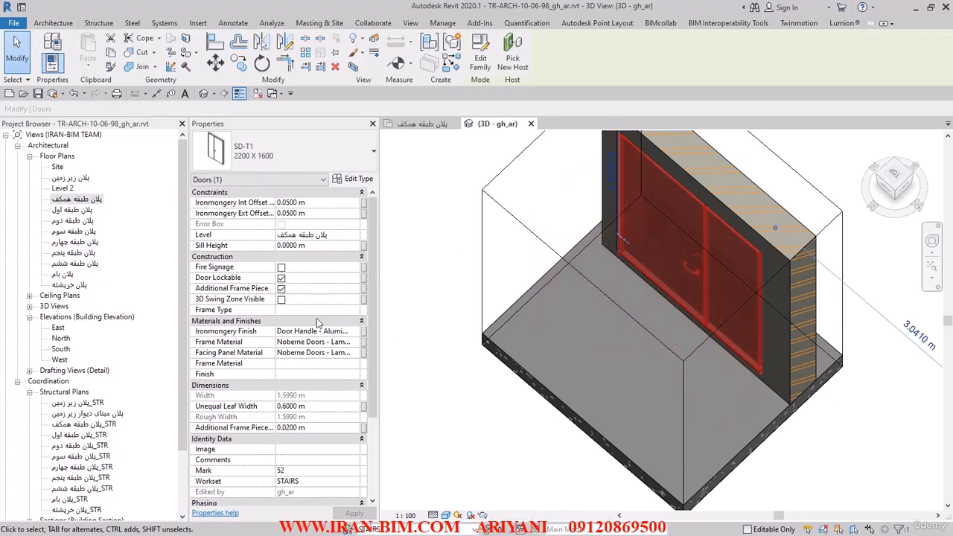
Review the door's Frame Type and remaining instance properties down to Head Height.
click(324, 320)
click(343, 311)
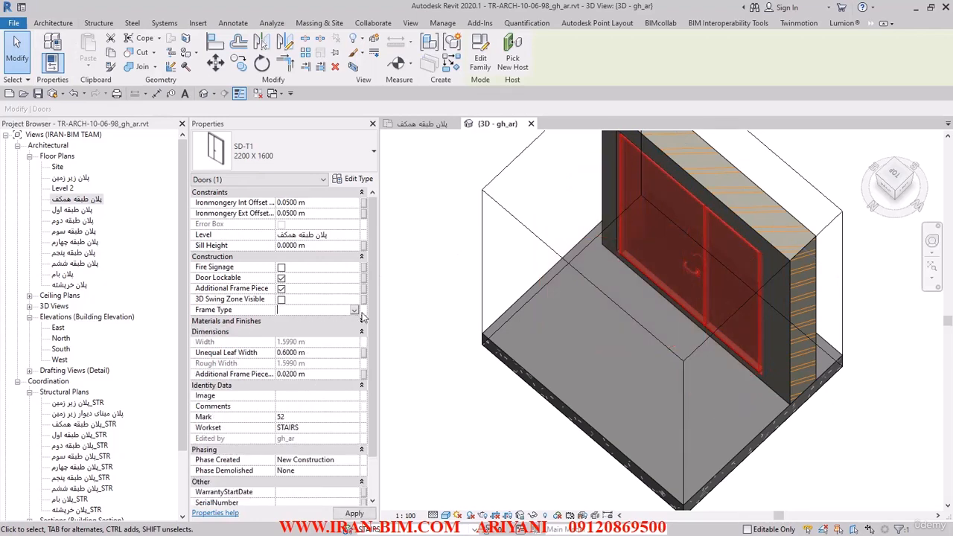
click(351, 322)
drag(371, 297, 376, 399)
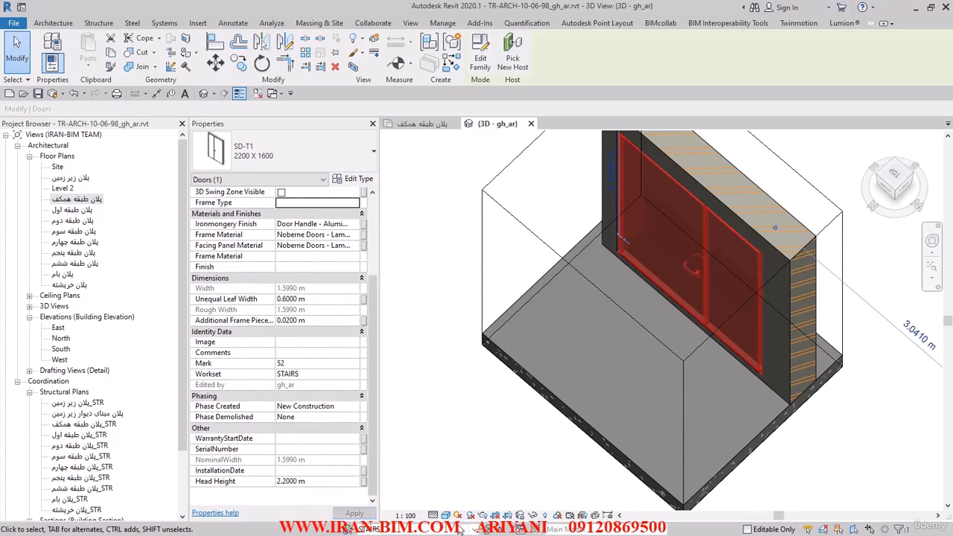
In the ground floor plan, select the whole floor, filter the selection to Doors only, and assign them to the DOORS workset.
click(432, 124)
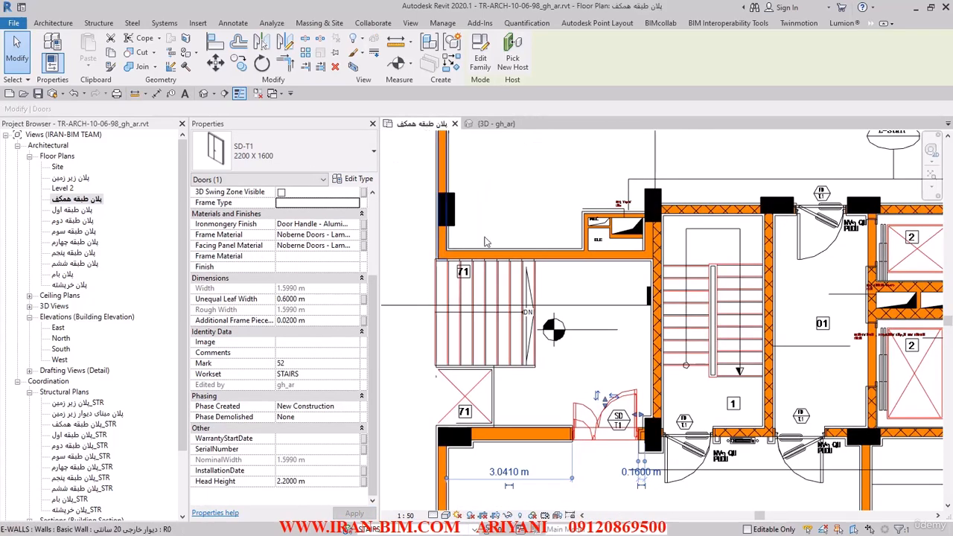
middle_drag(602, 414, 508, 345)
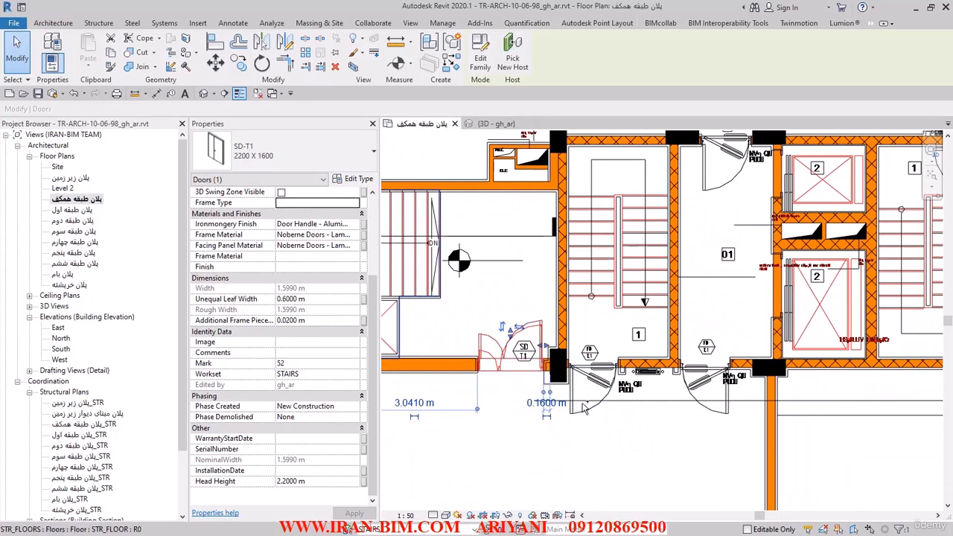
scroll(583, 419, down, 5)
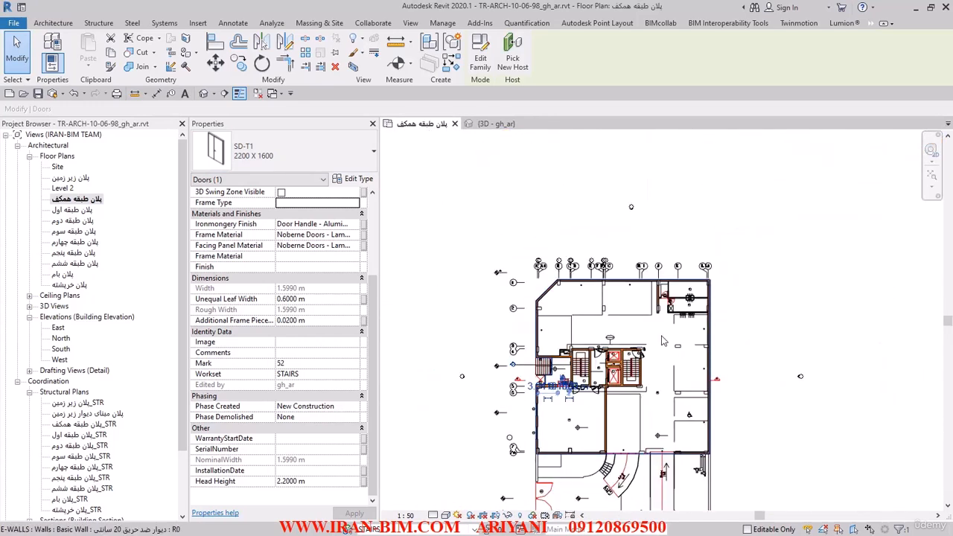
key(Escape)
drag(436, 479, 437, 479)
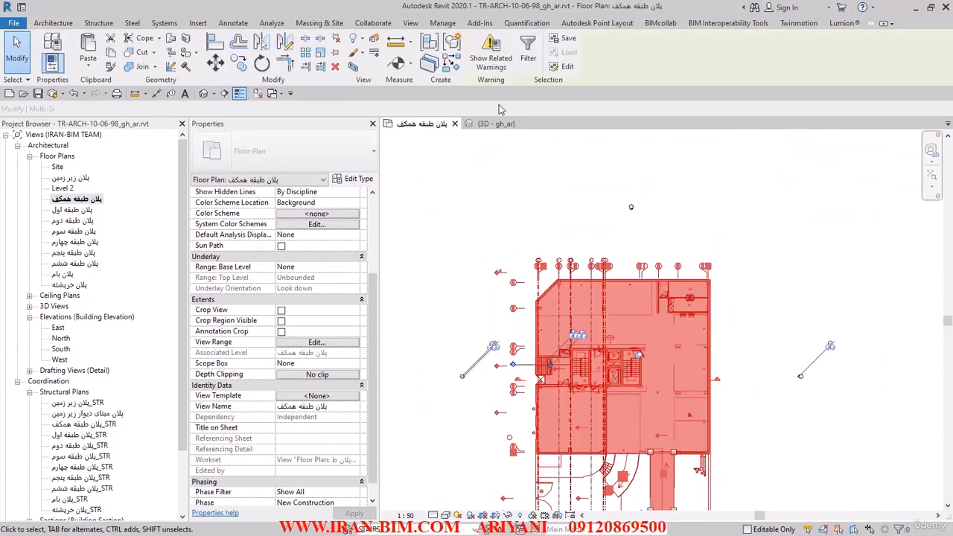
click(528, 58)
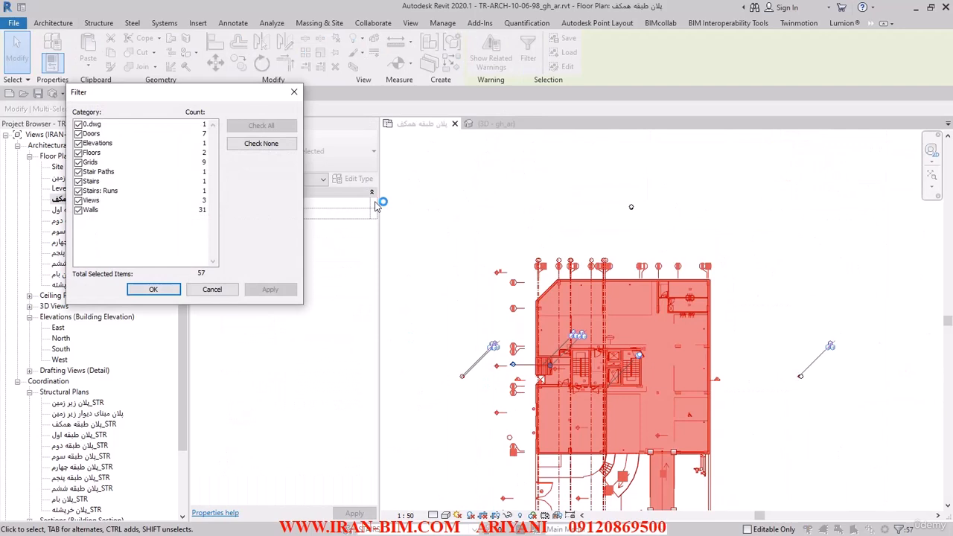
click(261, 143)
click(78, 134)
click(154, 289)
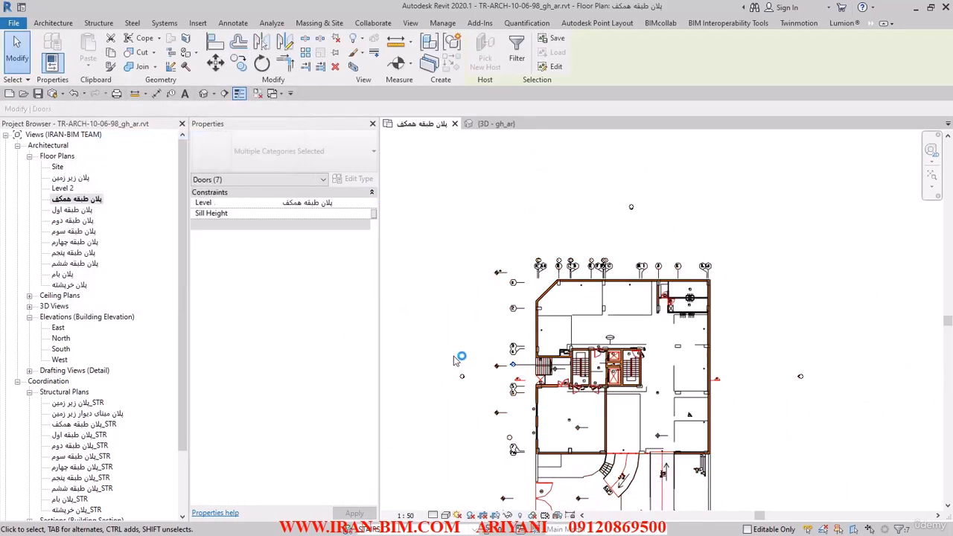
click(458, 529)
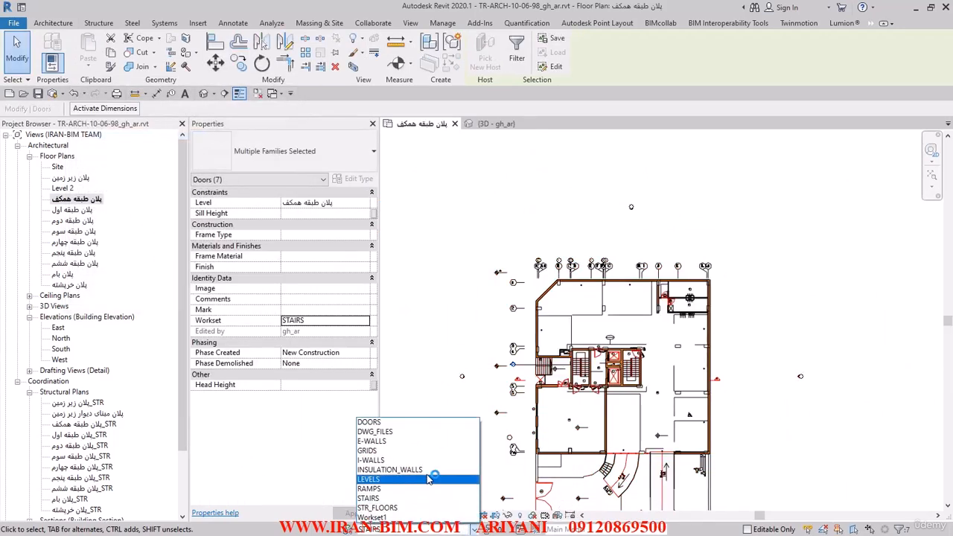
click(414, 423)
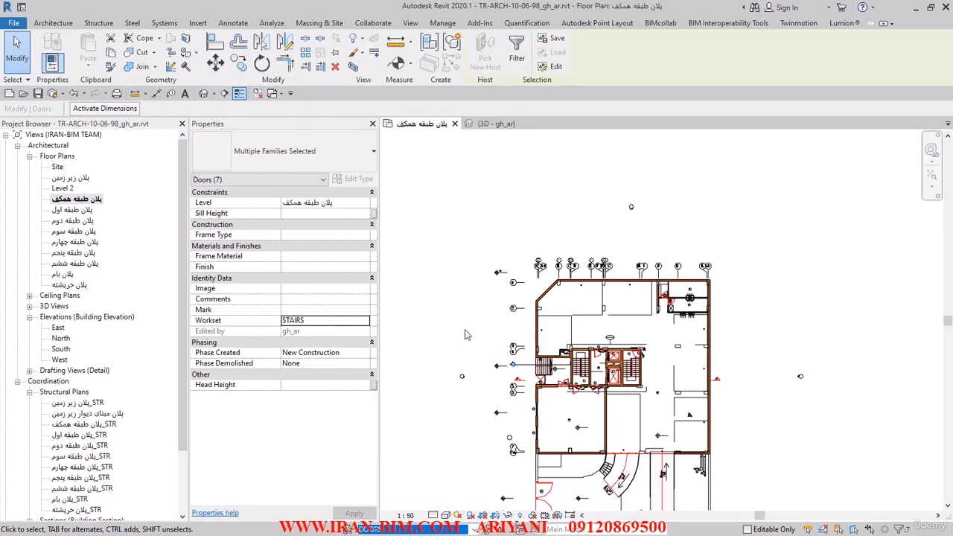
Show the ground floor plan in the Worksets display to check the doors' workset colours, and turn the worksharing display off again.
click(467, 335)
scroll(560, 350, up, 3)
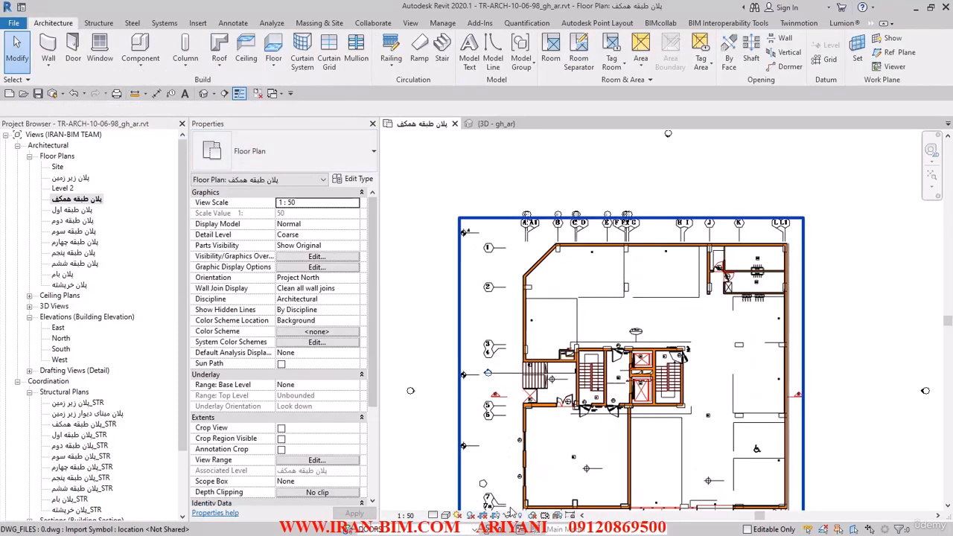
click(534, 516)
click(543, 486)
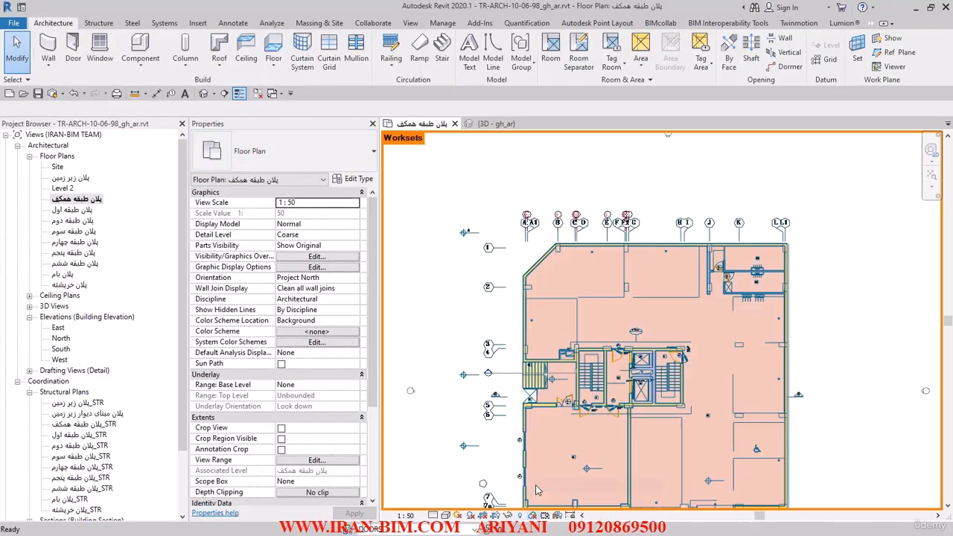
scroll(648, 344, up, 4)
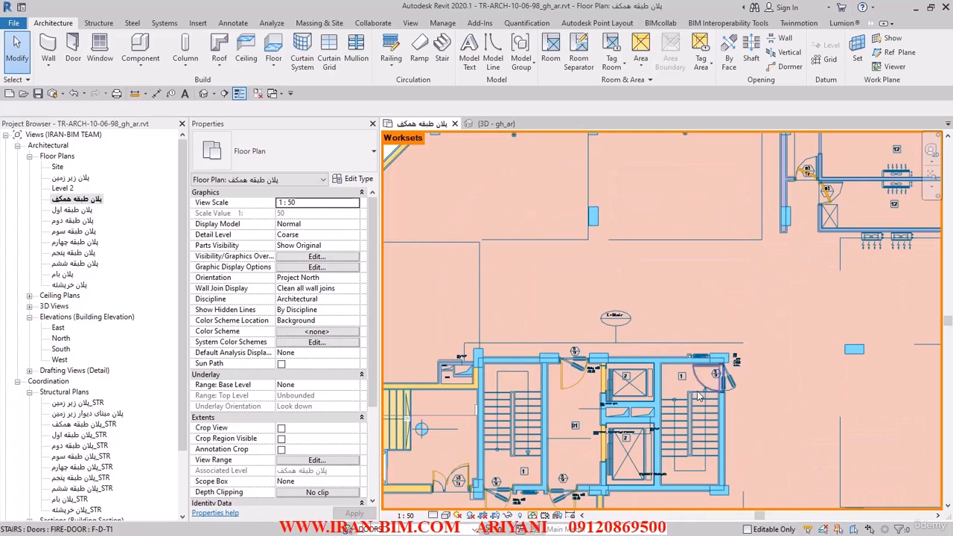
scroll(649, 323, down, 4)
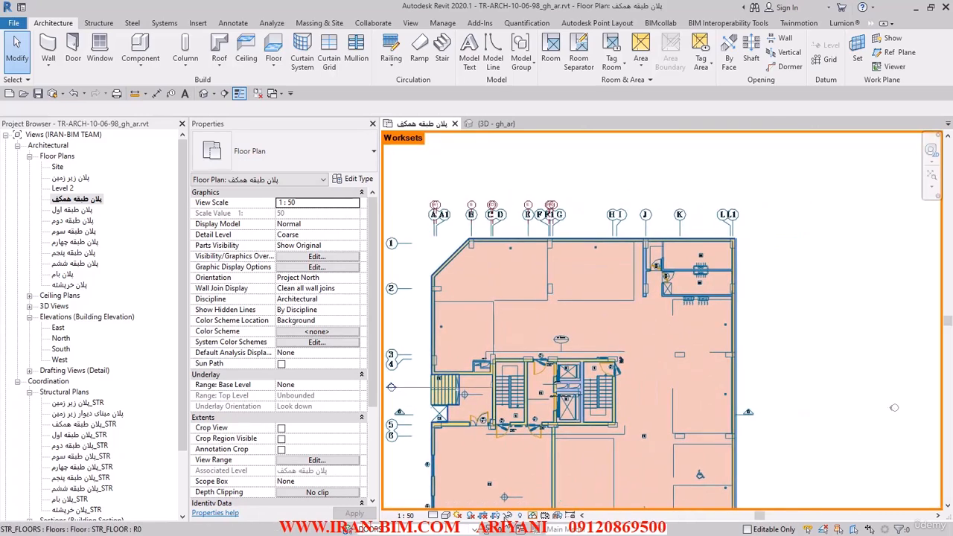
click(534, 516)
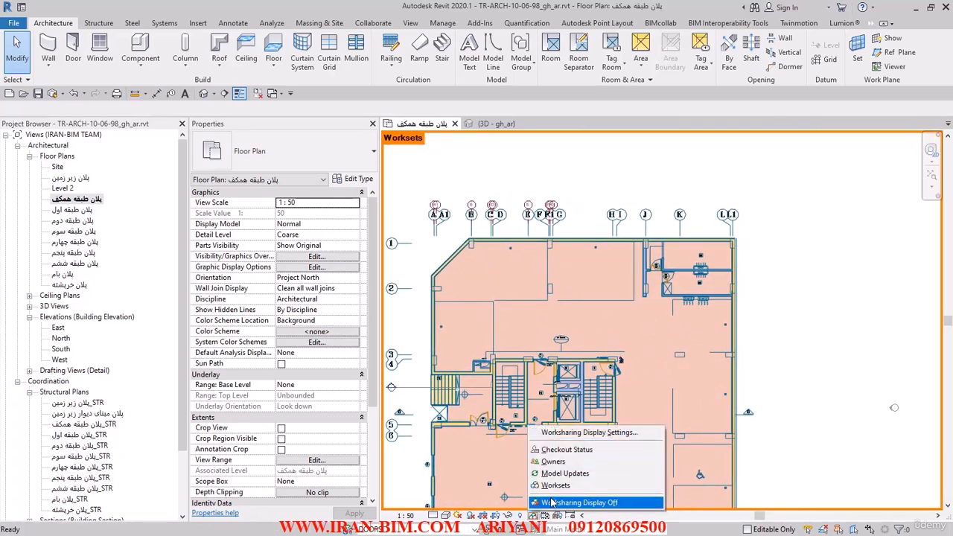
click(577, 517)
Open the 3D view, close the inactive views, and turn off the Section Box to show the whole building.
click(203, 93)
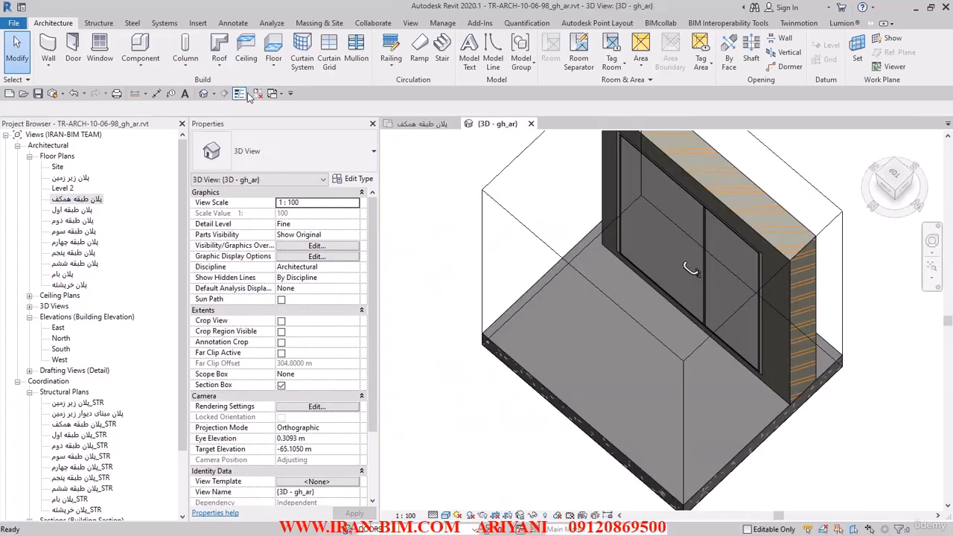
click(257, 93)
shift+middle_drag(447, 305, 439, 453)
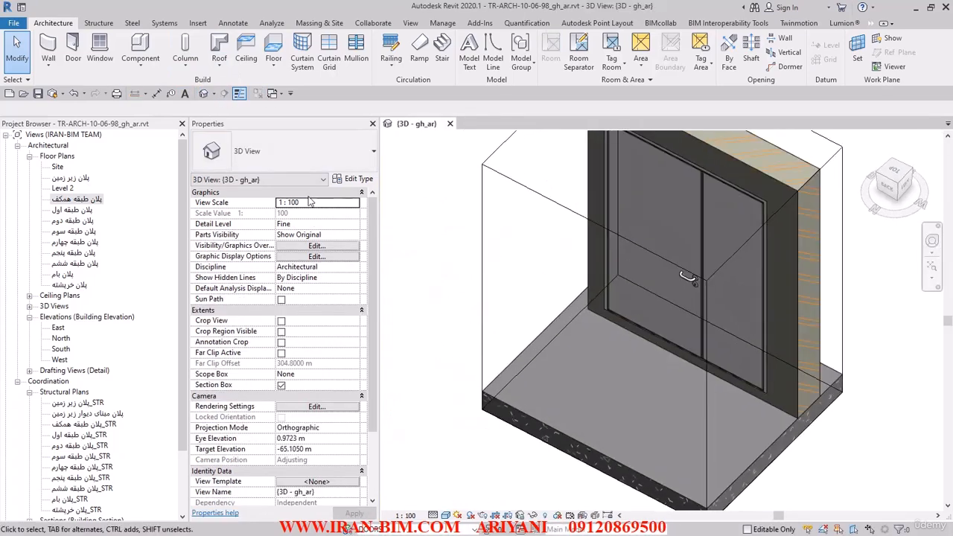
scroll(467, 263, down, 3)
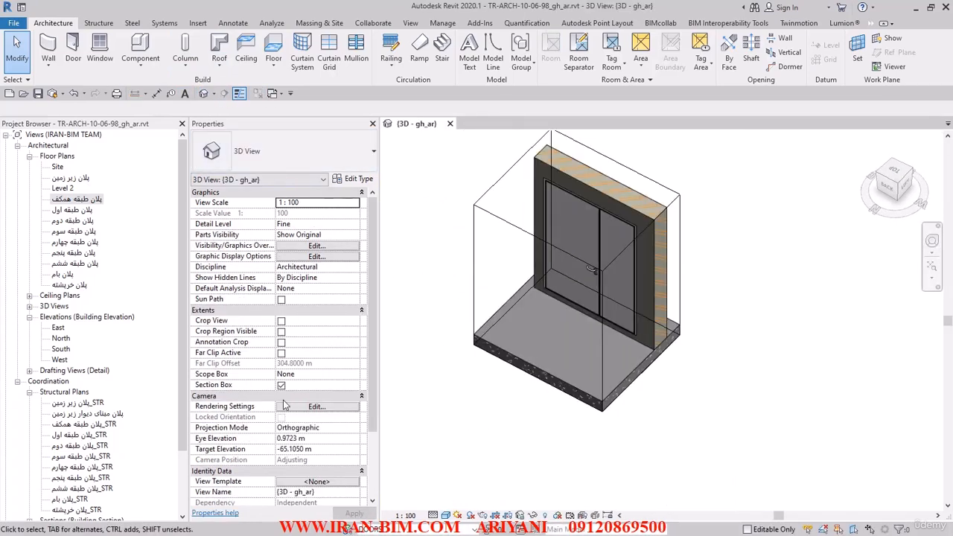
click(281, 386)
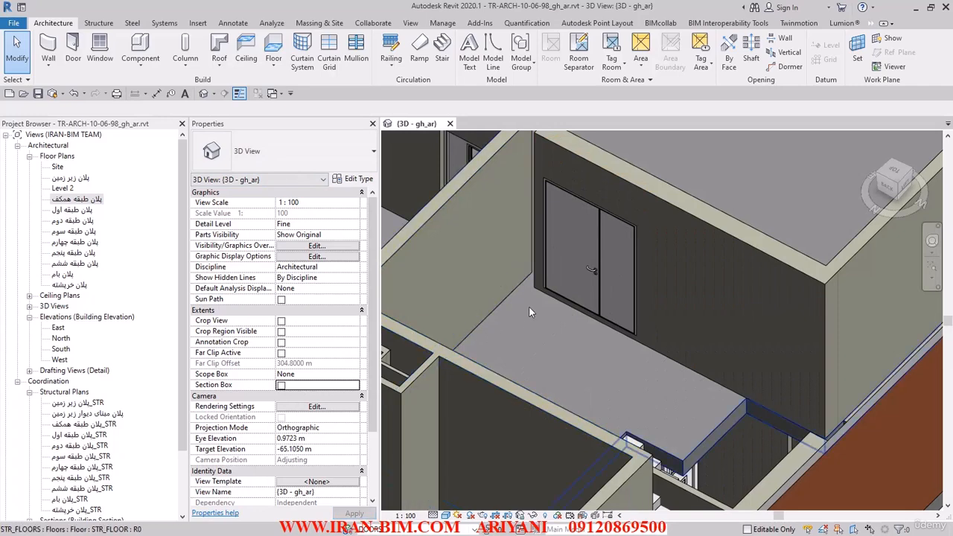
click(535, 304)
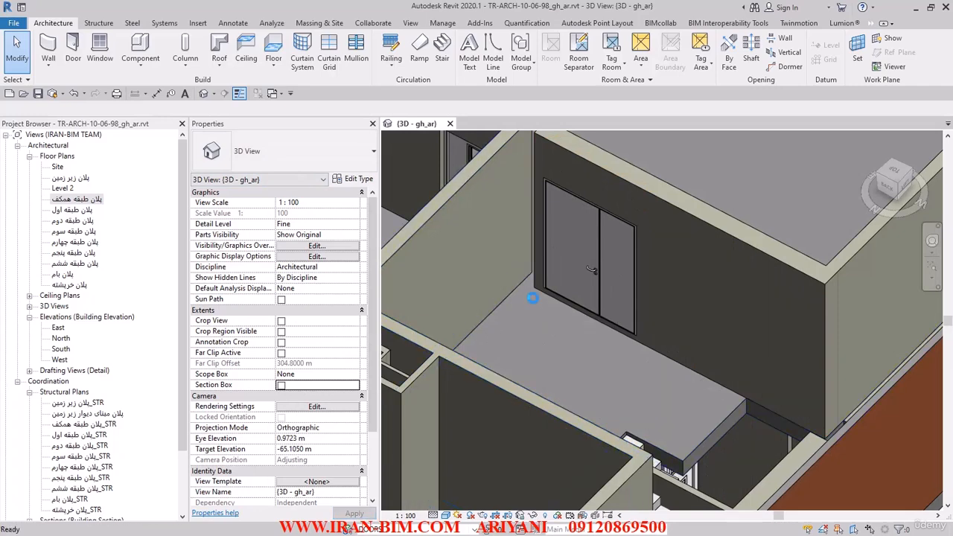
scroll(594, 344, down, 3)
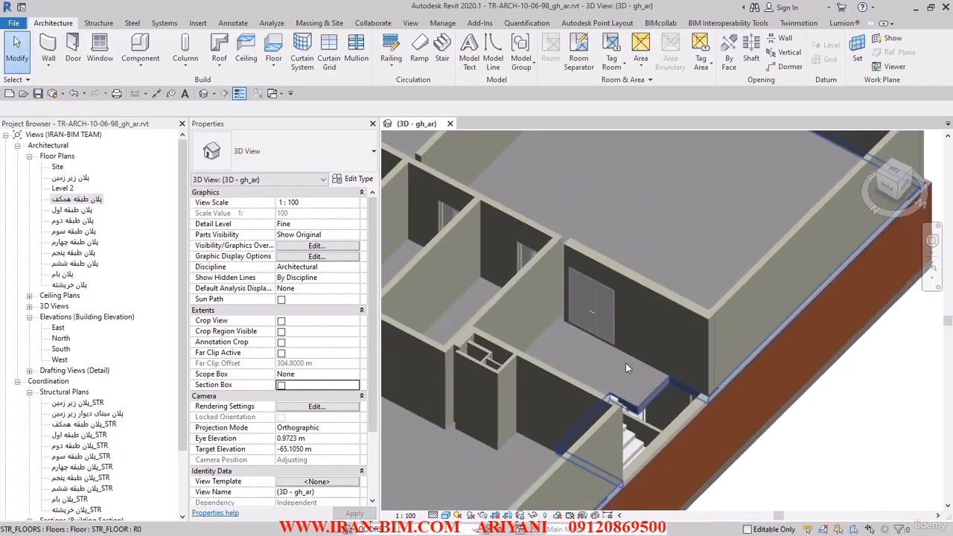
shift+middle_drag(630, 360, 623, 319)
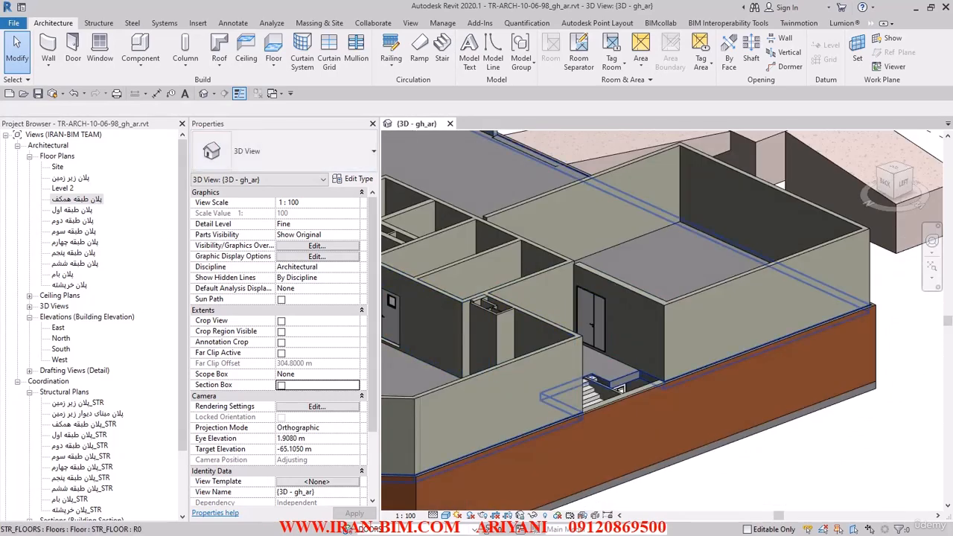
Switch to the AutoCAD drawing and locate the ground floor plan among the sheets.
key(alt+Tab)
click(543, 40)
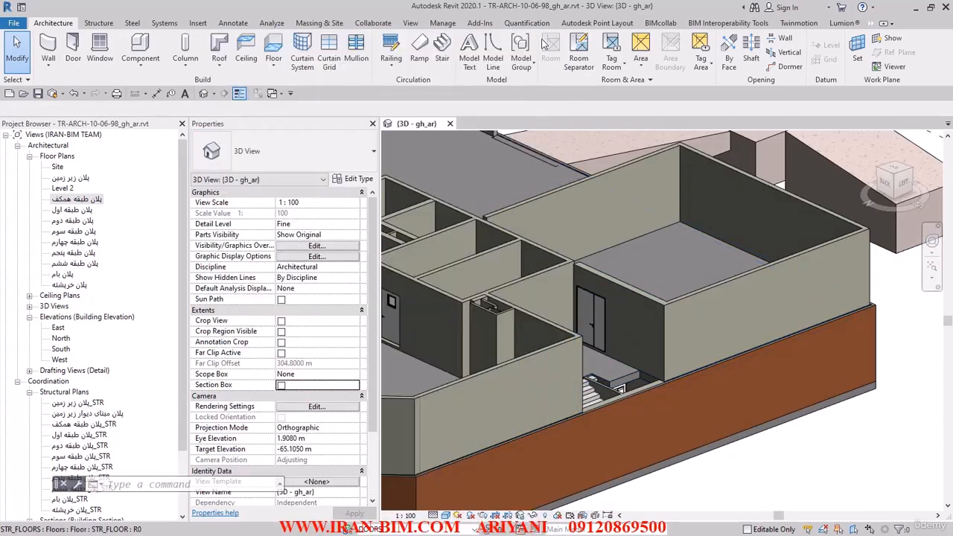
key(alt+Tab)
scroll(521, 152, down, 3)
middle_drag(398, 172, 411, 361)
scroll(408, 356, down, 9)
middle_drag(412, 270, 392, 454)
middle_drag(395, 261, 382, 466)
middle_drag(358, 177, 356, 403)
middle_drag(342, 277, 337, 431)
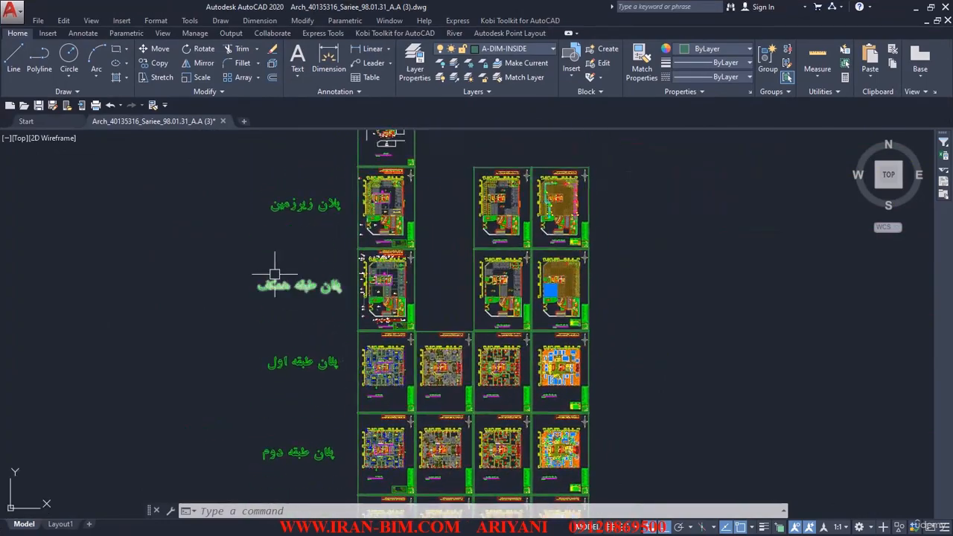
Examine the two windows in the exterior wall of the hall between grids 6 and 7 and read their type tag.
scroll(357, 290, up, 15)
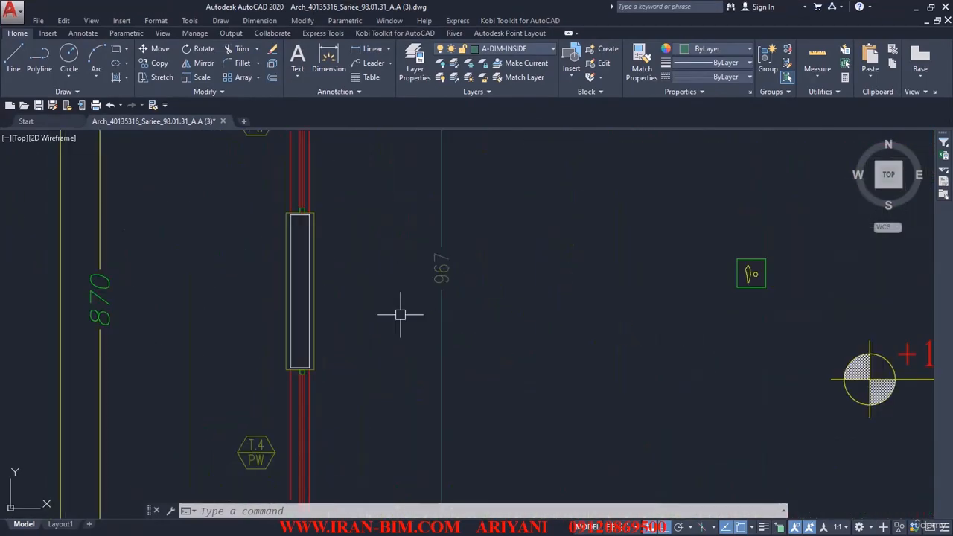
scroll(341, 323, down, 5)
scroll(323, 326, up, 4)
scroll(345, 396, down, 4)
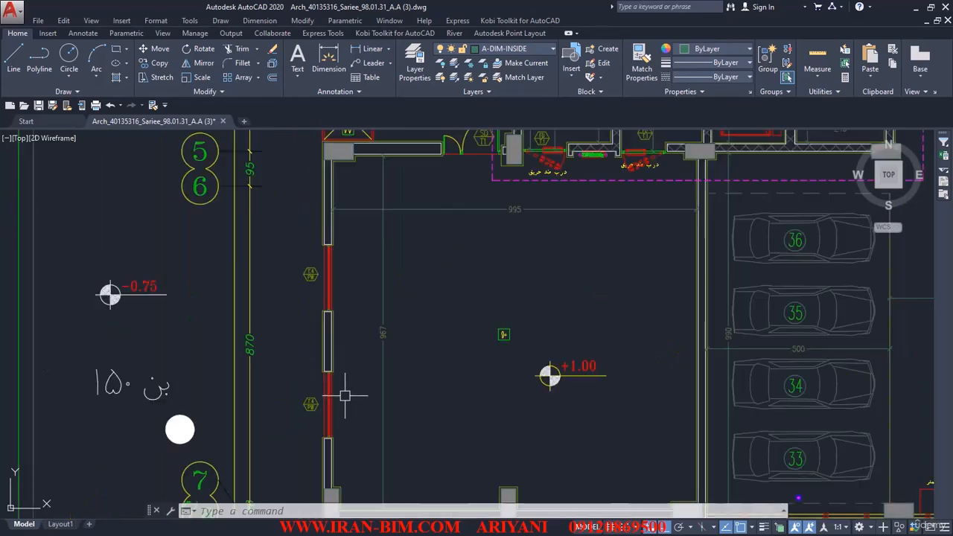
scroll(334, 317, up, 4)
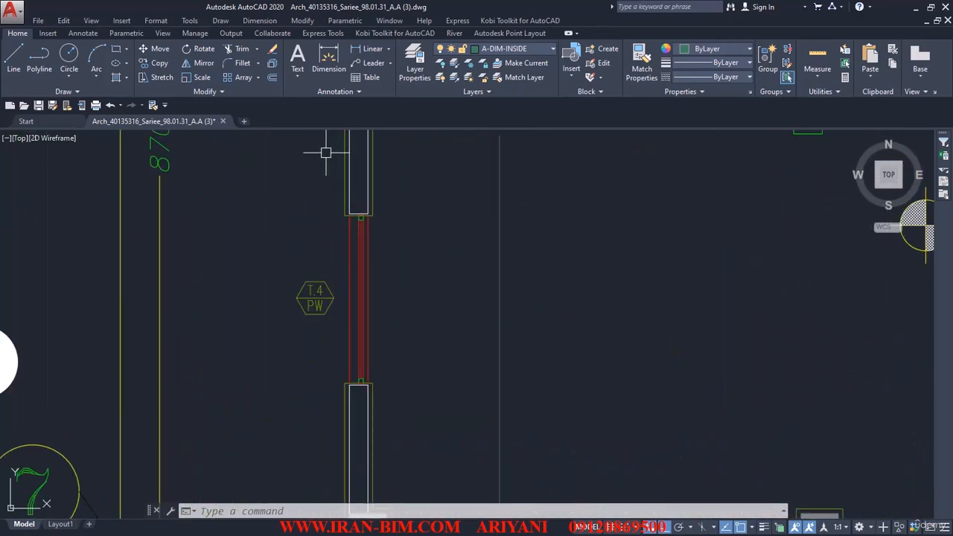
scroll(321, 299, up, 4)
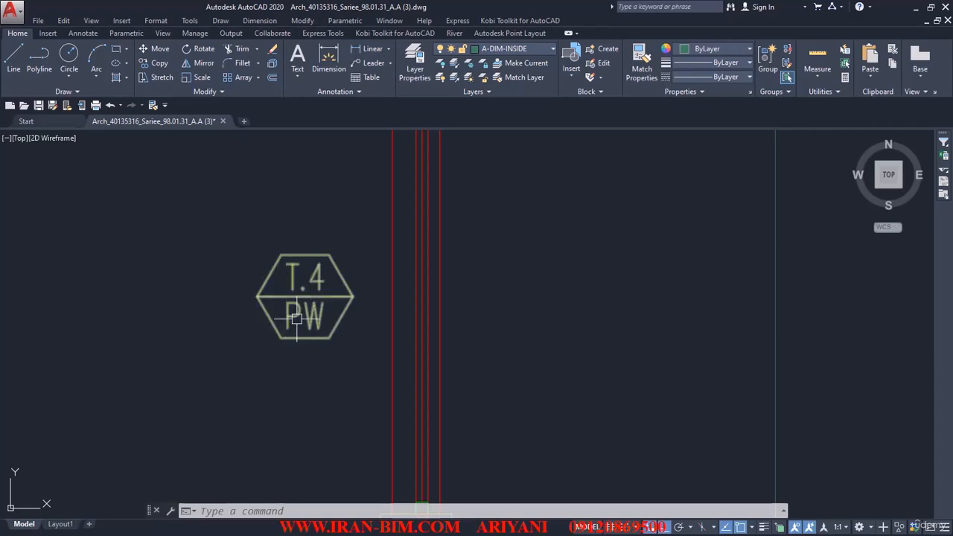
Look over the rest of the ground floor plan and locate the window elevations on the door and window details sheet.
scroll(296, 319, down, 6)
middle_drag(294, 213, 320, 456)
middle_drag(354, 229, 364, 438)
scroll(343, 269, down, 8)
scroll(365, 261, up, 5)
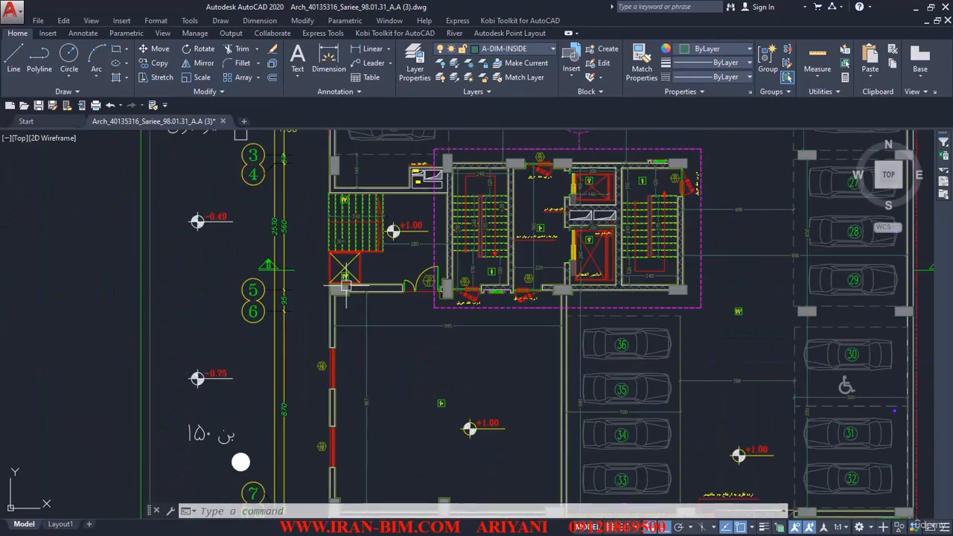
scroll(346, 272, down, 10)
middle_drag(330, 360, 330, 172)
middle_drag(333, 392, 338, 172)
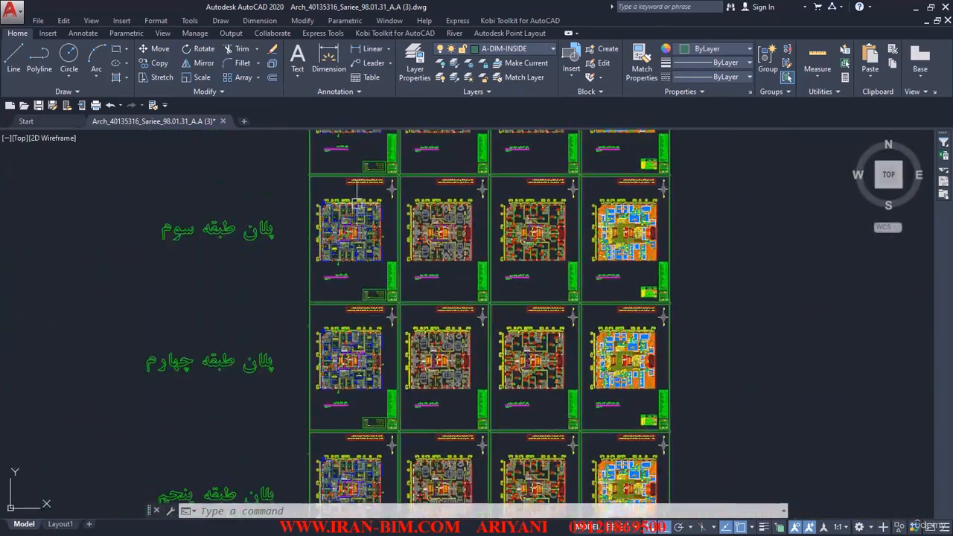
middle_drag(341, 362, 336, 180)
middle_drag(338, 359, 341, 221)
mouse_move(350, 387)
middle_down()
mouse_move(348, 238)
mouse_move(349, 269)
middle_up()
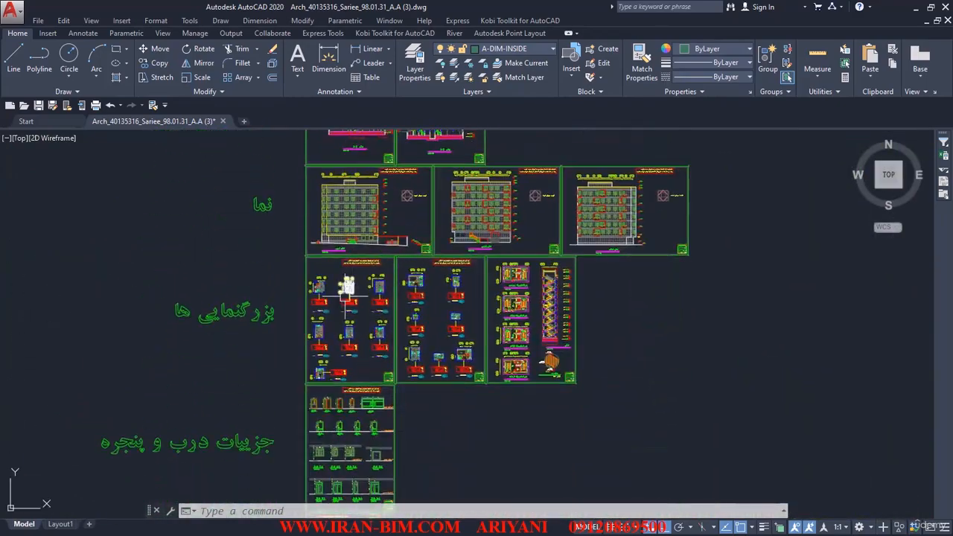
scroll(343, 309, up, 4)
middle_drag(426, 426, 440, 185)
middle_drag(371, 381, 351, 229)
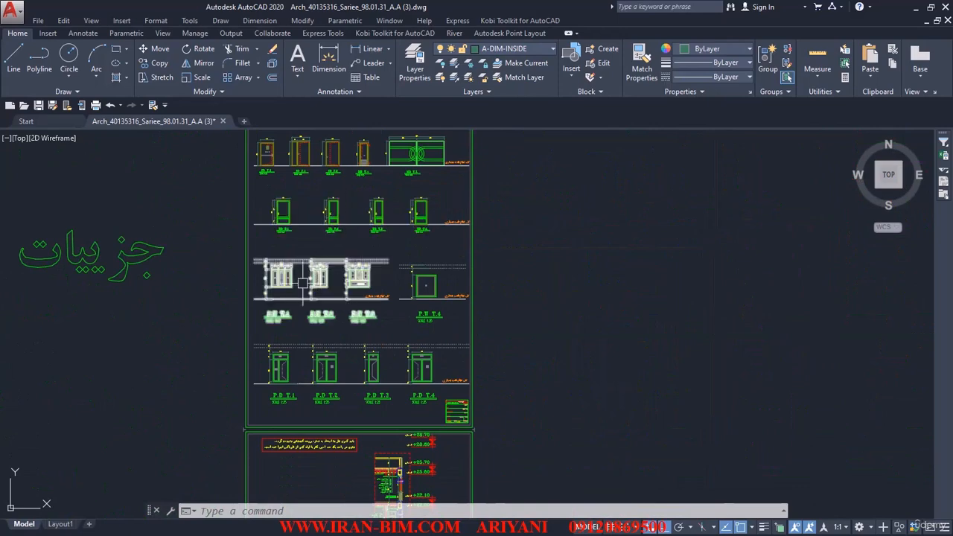
Examine the P.W T.4 window elevation, reading its height, its sill height above the finished floor, and its fixed glazing.
scroll(282, 301, up, 6)
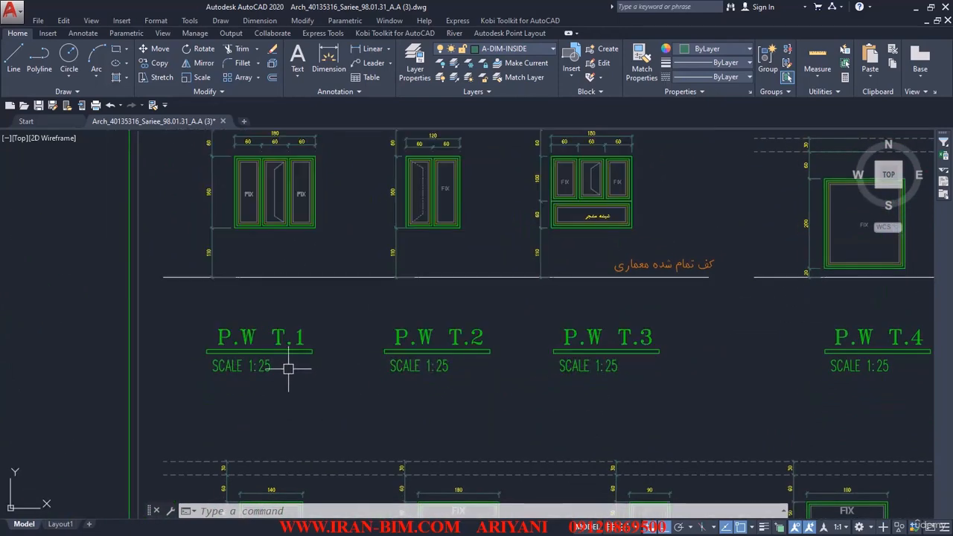
middle_drag(643, 342, 395, 330)
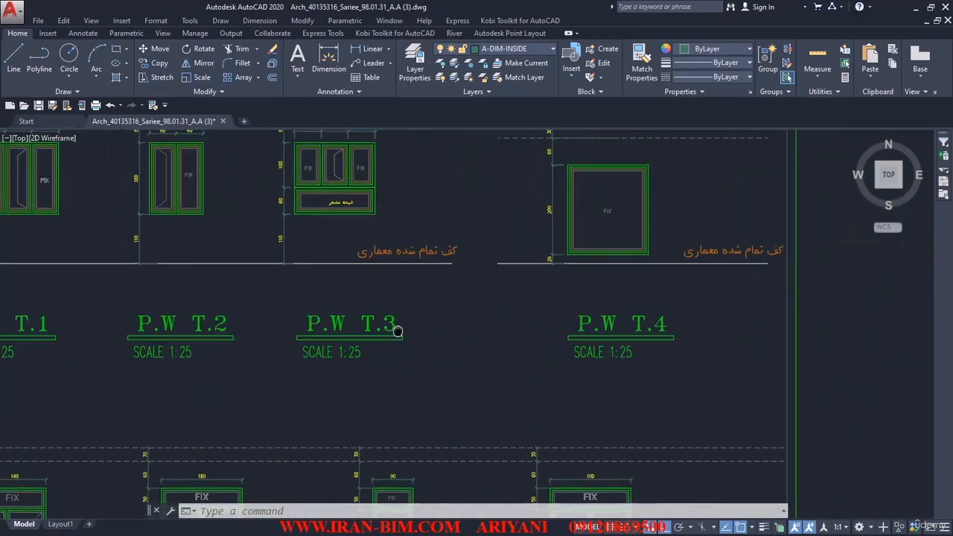
middle_drag(681, 260, 692, 363)
scroll(700, 362, up, 2)
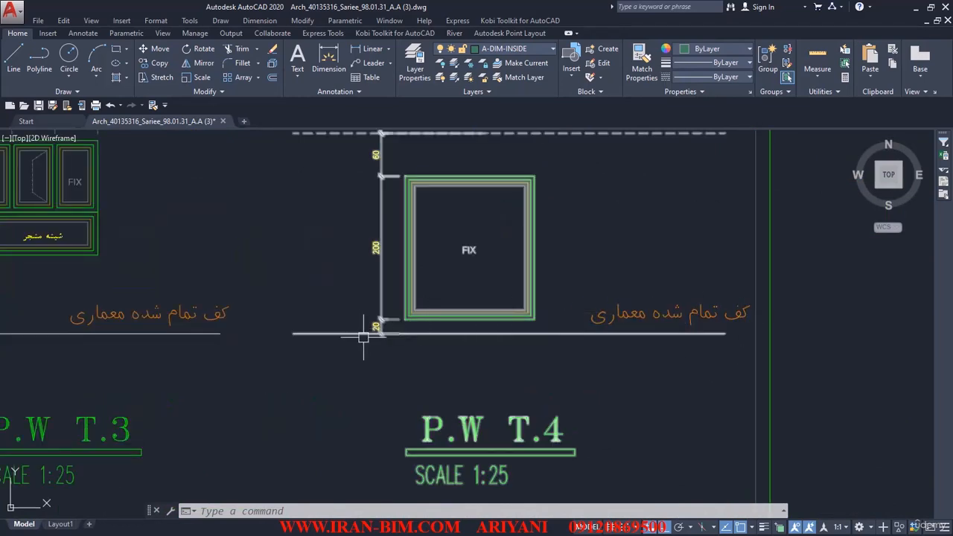
scroll(372, 326, up, 2)
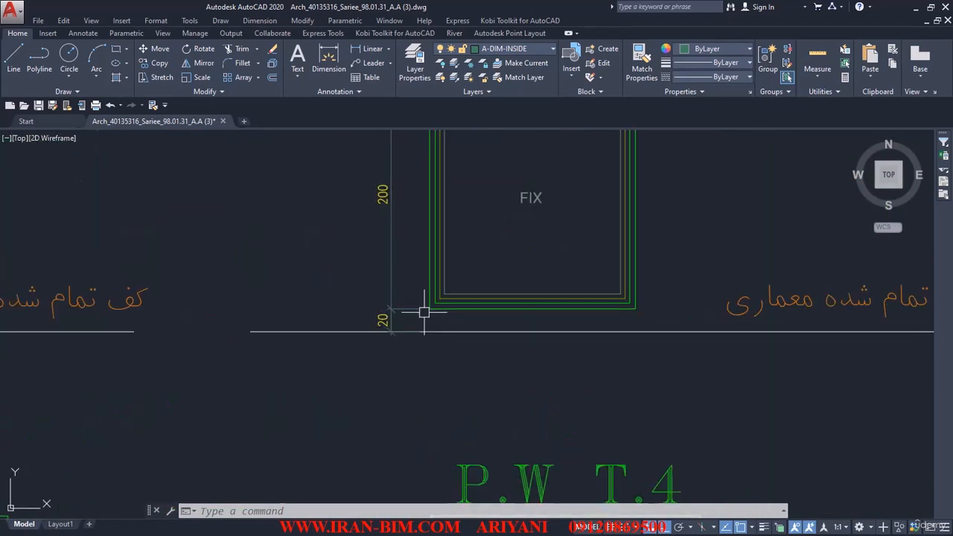
middle_drag(454, 267, 503, 398)
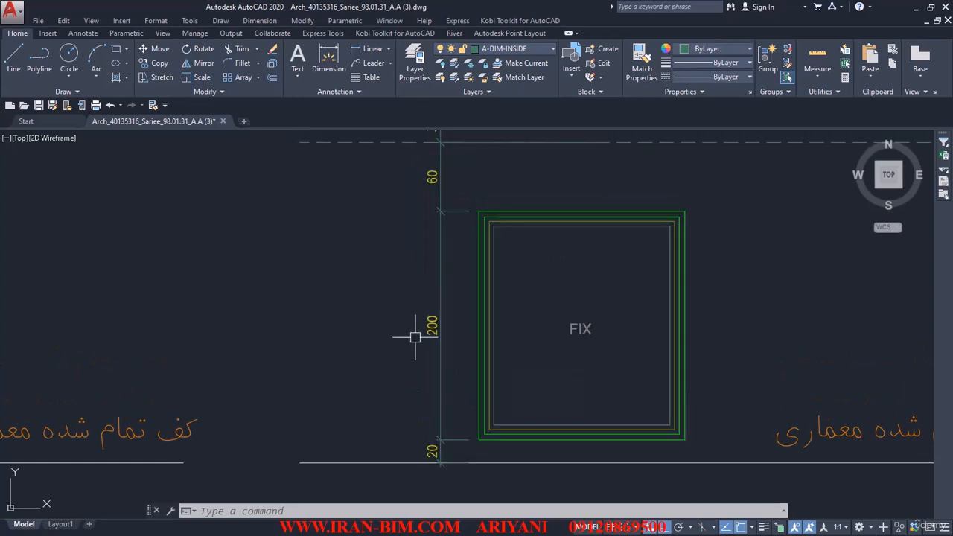
scroll(413, 336, down, 4)
scroll(488, 331, up, 2)
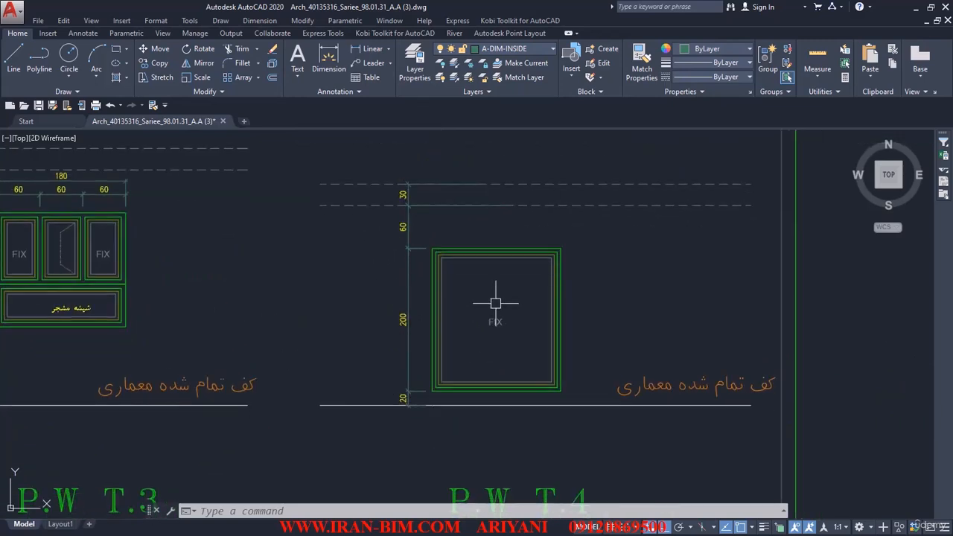
scroll(493, 305, down, 2)
middle_drag(483, 304, 568, 302)
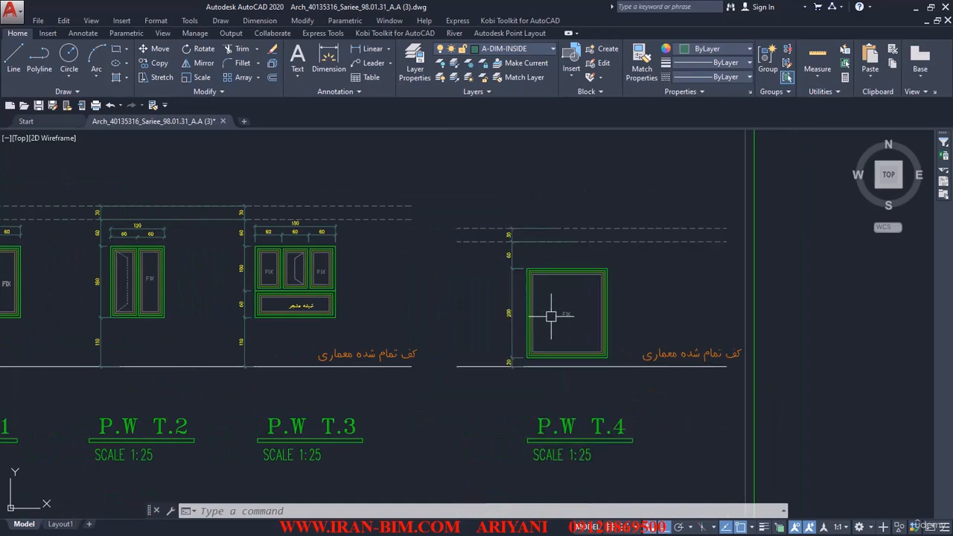
Switch back to Revit and open the ground floor plan at the T.4 PW window openings in the exterior wall.
key(alt+Tab)
click(519, 404)
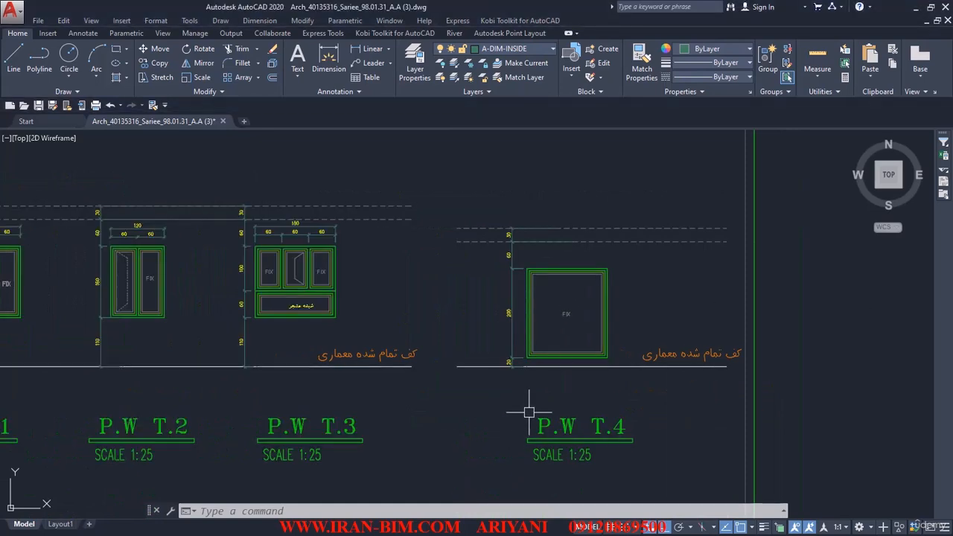
middle_drag(504, 390, 483, 383)
key(alt+Tab)
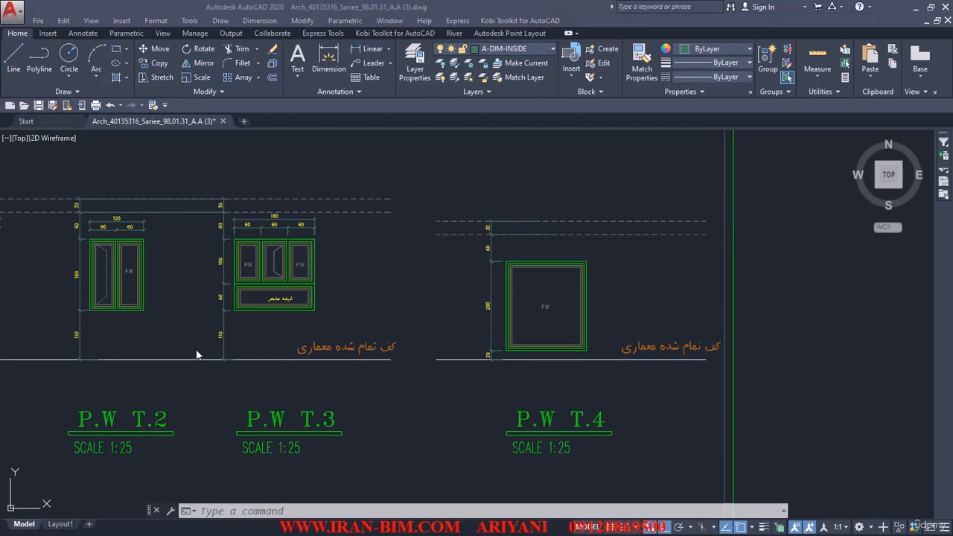
key(alt+Tab)
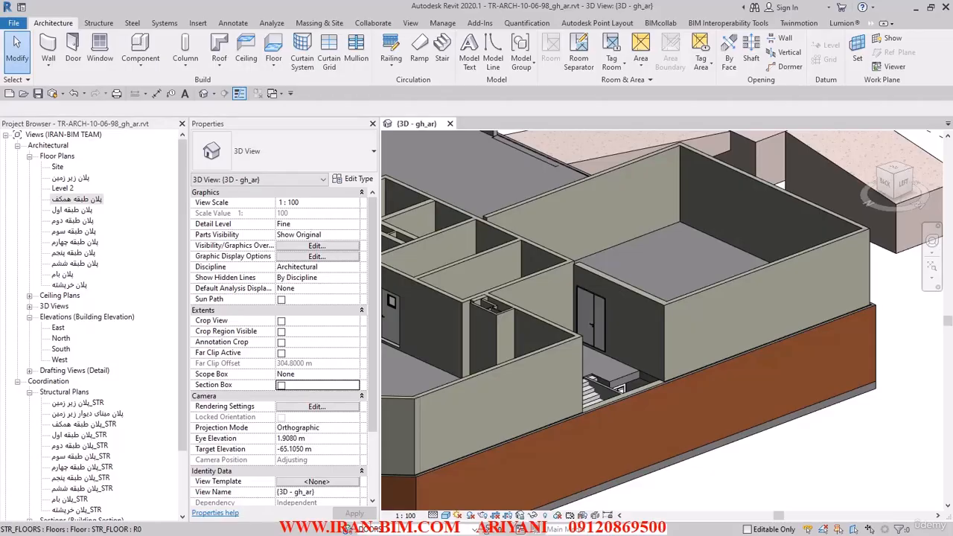
double_click(77, 200)
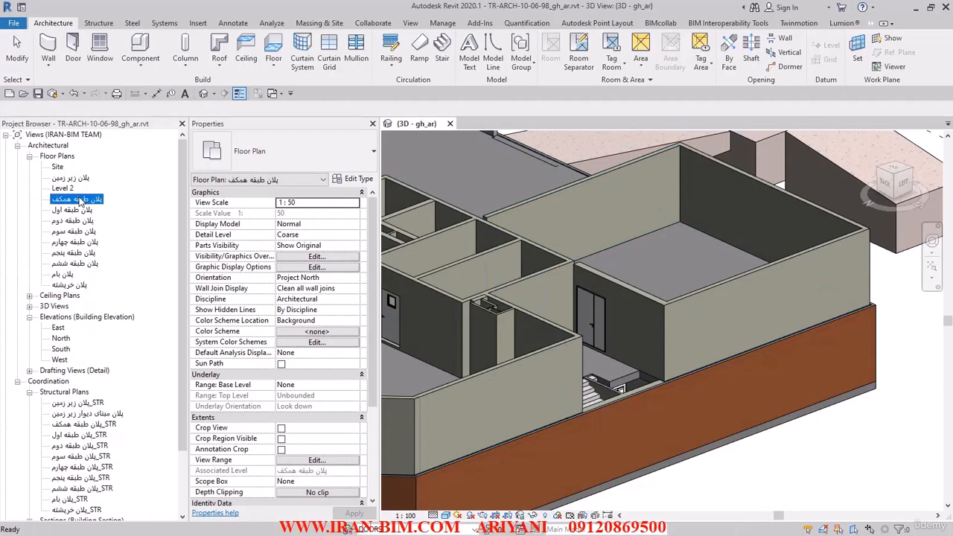
scroll(581, 376, up, 5)
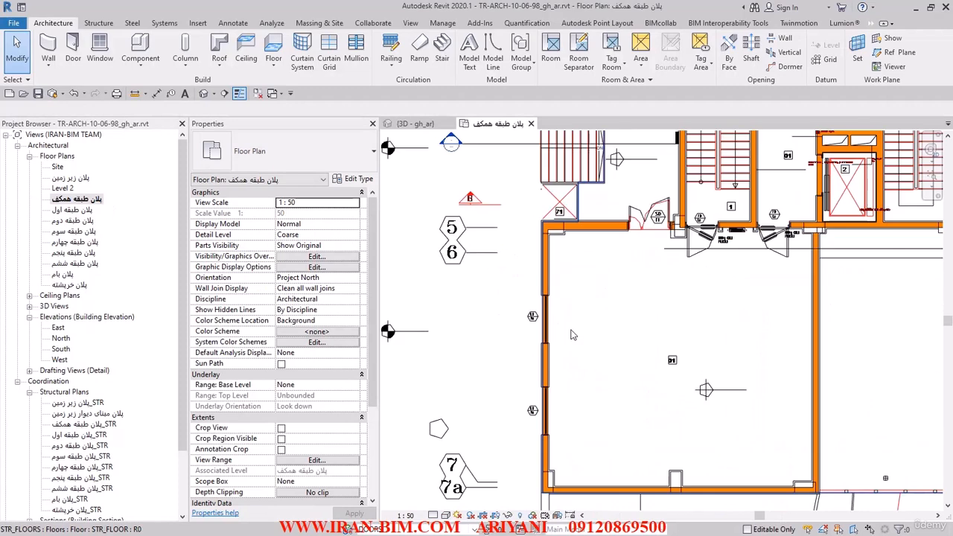
middle_drag(494, 300, 511, 323)
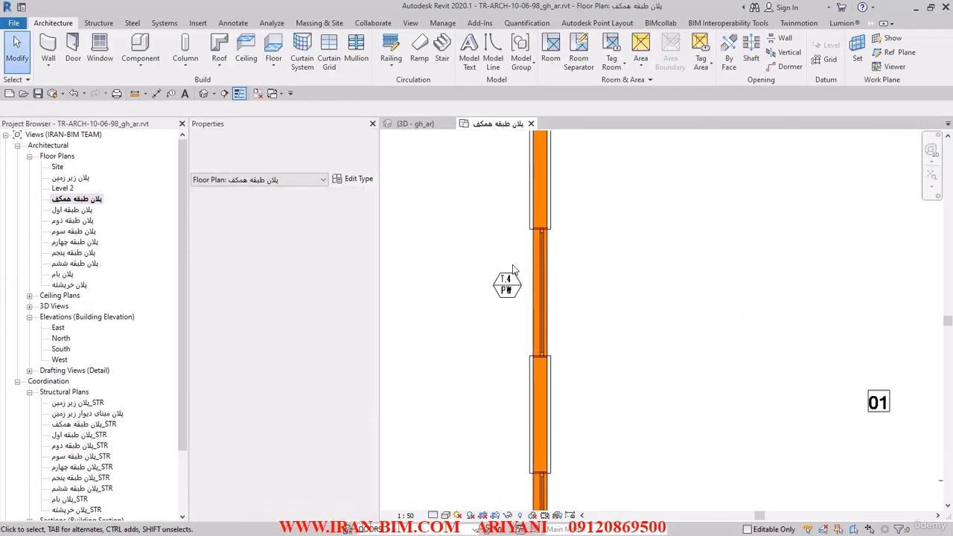
Measure the length of the T.4 PW window opening between the jamb lines of the linked plan inside the wall.
scroll(512, 261, up, 2)
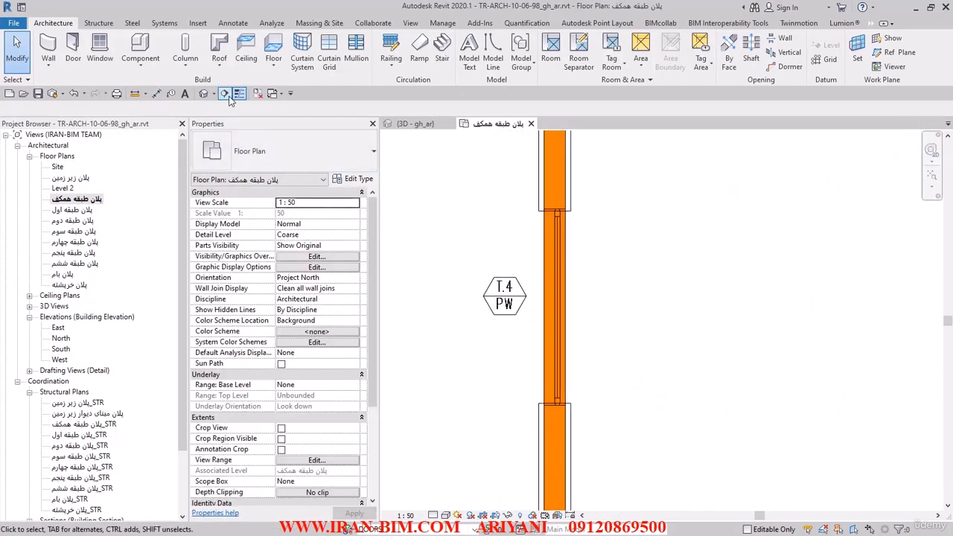
click(134, 93)
scroll(553, 228, up, 3)
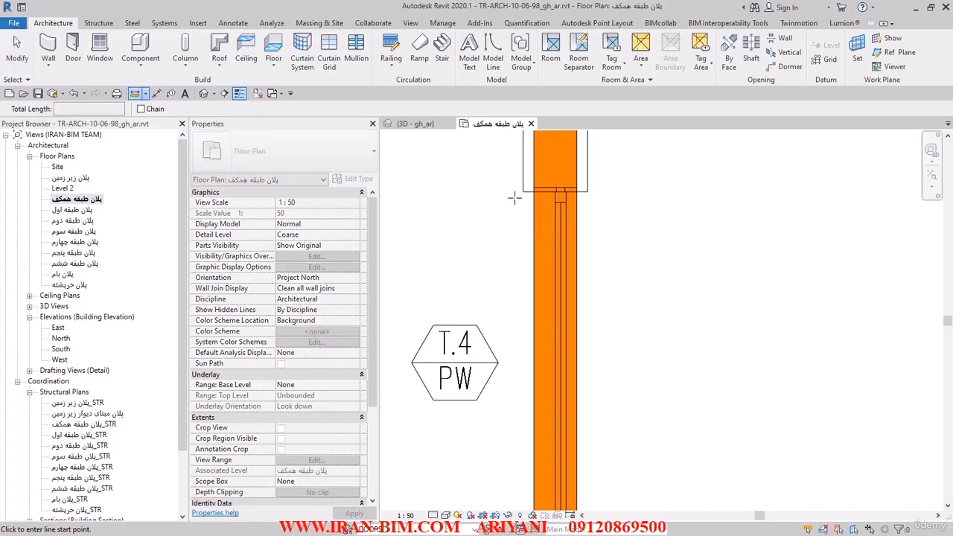
click(544, 189)
middle_drag(555, 435, 557, 252)
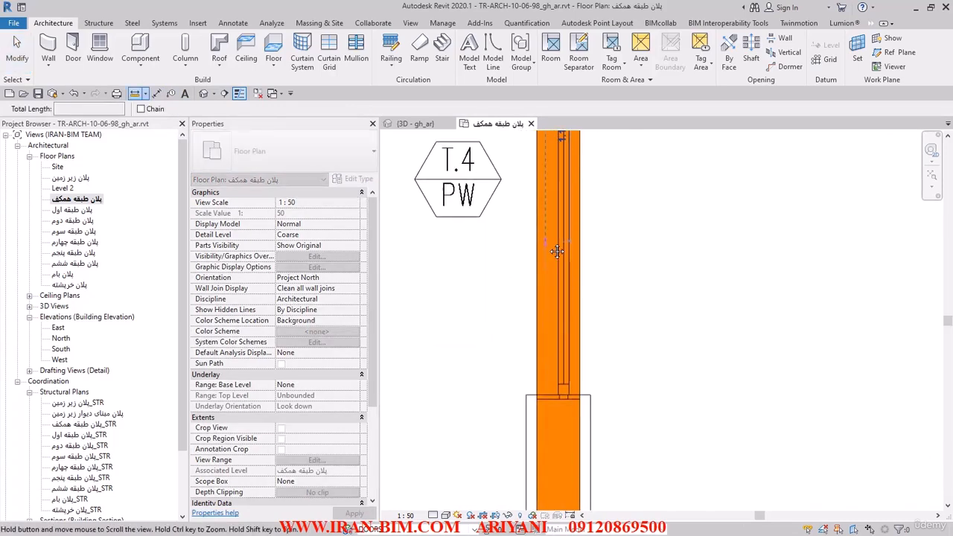
click(546, 400)
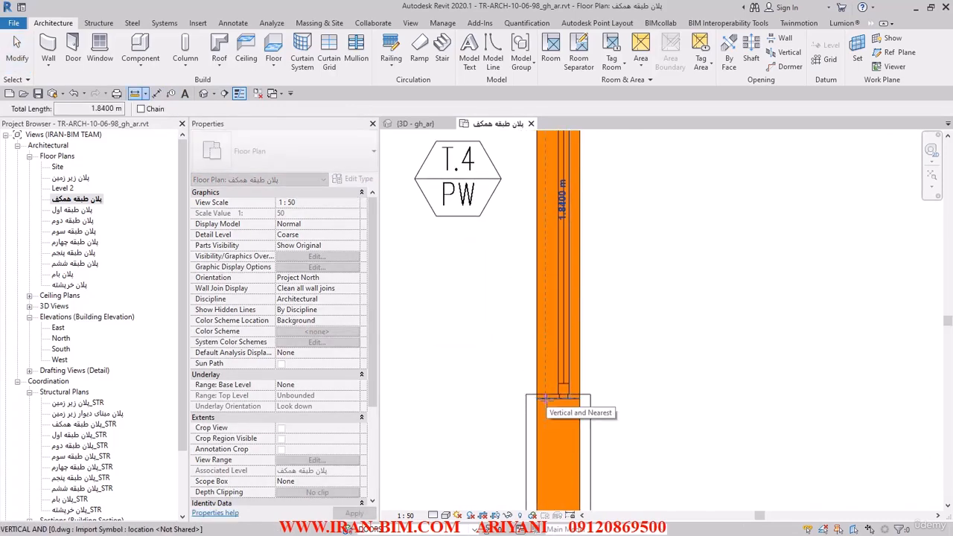
Measure the same T.4 PW opening between the facing corners of the detail-line outlines around the adjoining wall segments.
scroll(546, 400, up, 1)
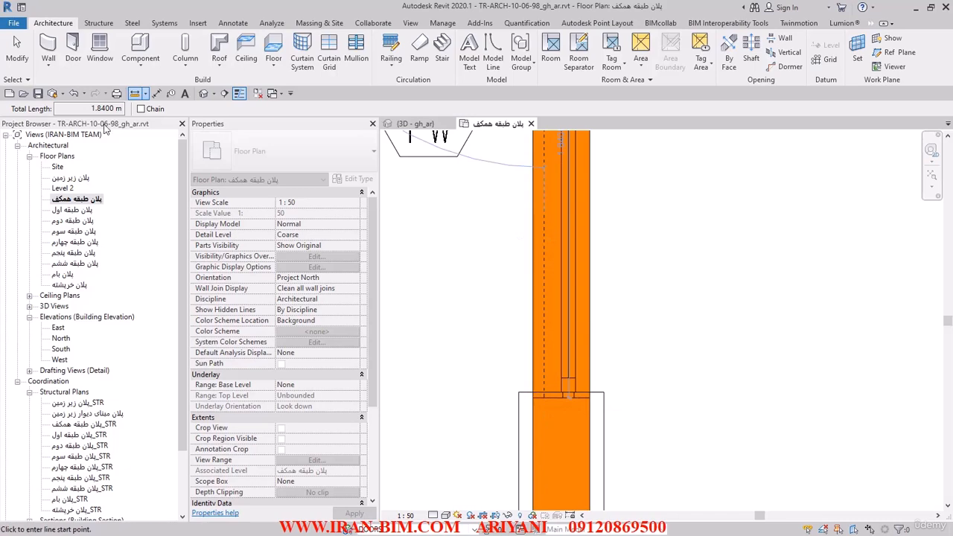
click(519, 392)
middle_drag(523, 199, 513, 452)
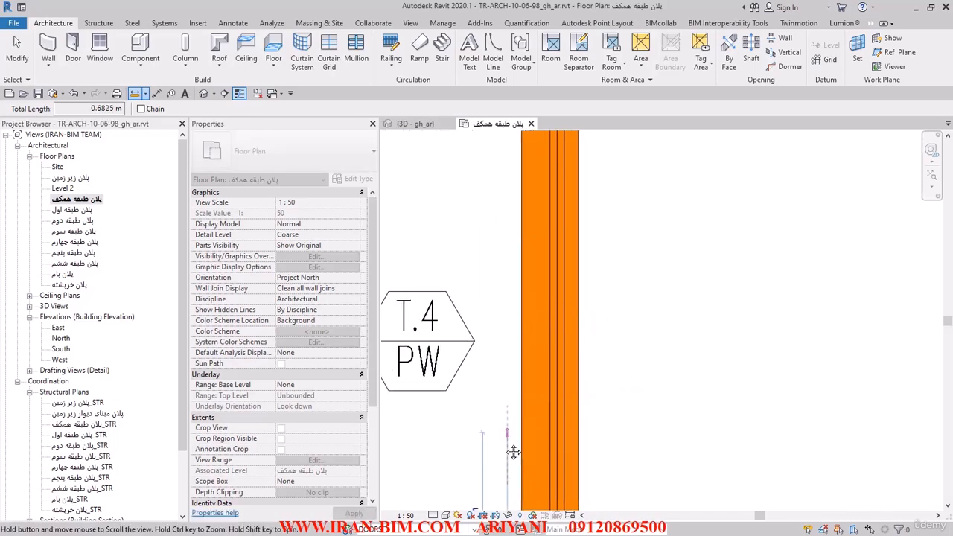
middle_drag(515, 242, 510, 451)
click(502, 313)
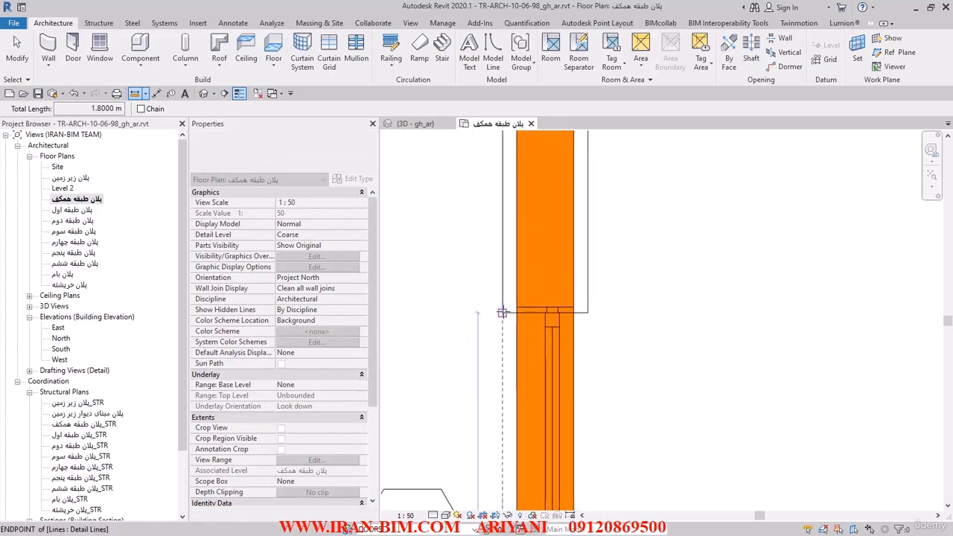
click(18, 52)
Start placing a window and load the Window_Duraflex_Diamond-Suite_Tilt-Turn_Single family from the WIND PW T4 folder.
click(100, 50)
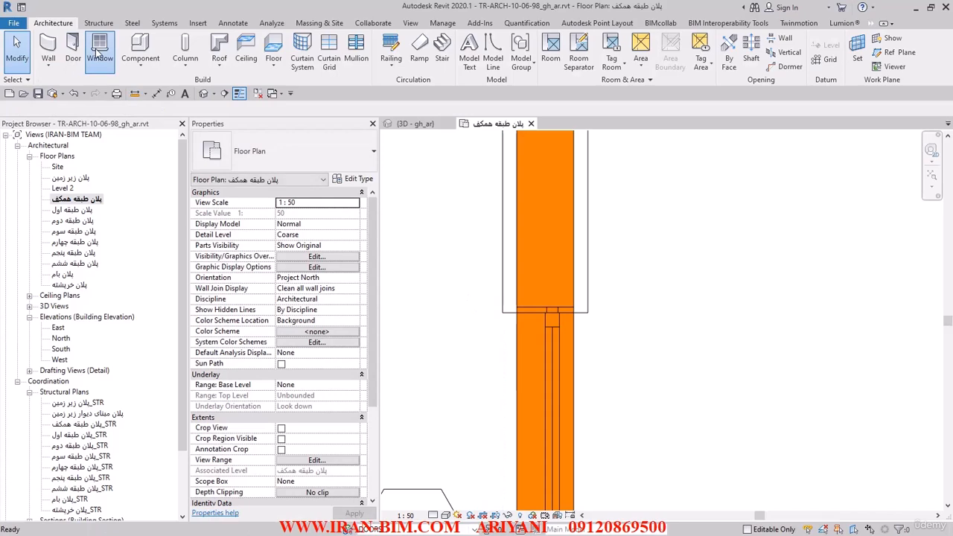
click(480, 54)
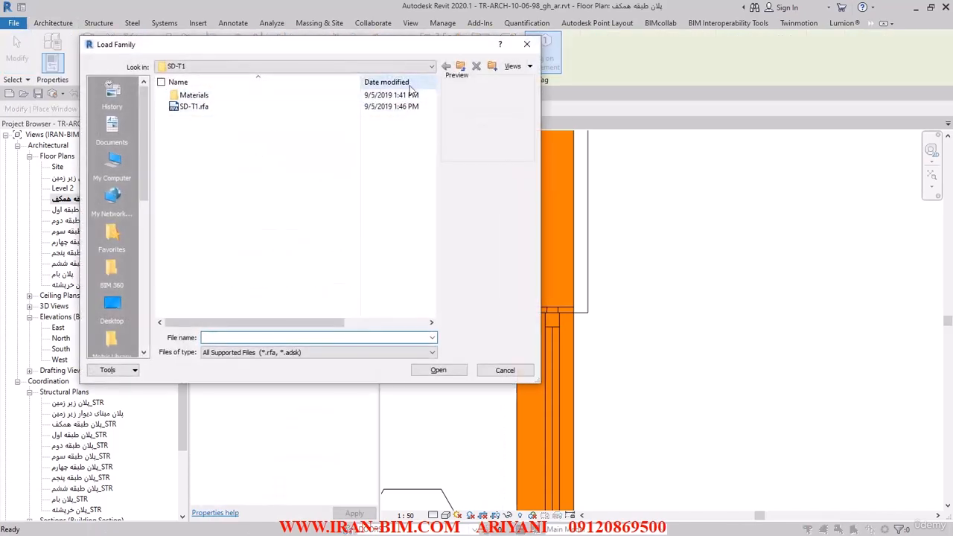
click(457, 69)
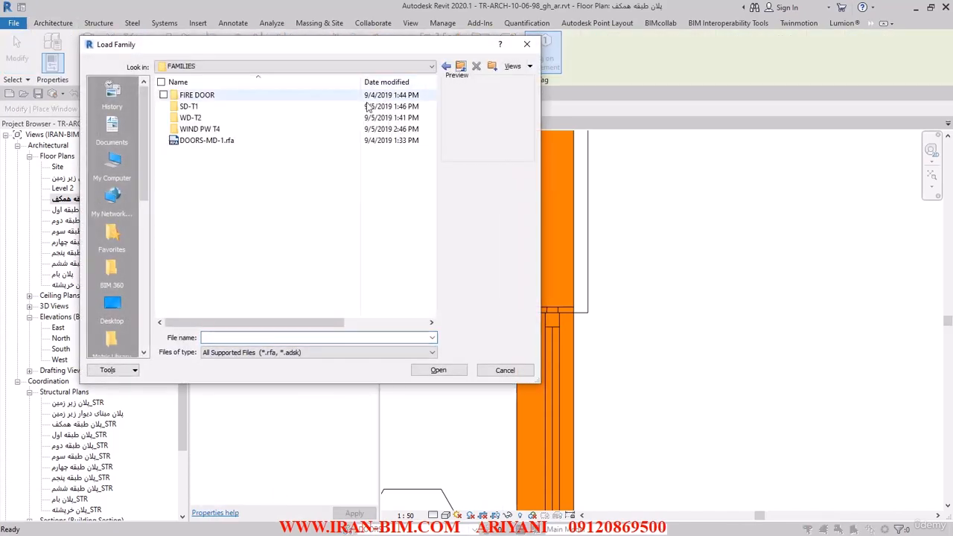
double_click(195, 130)
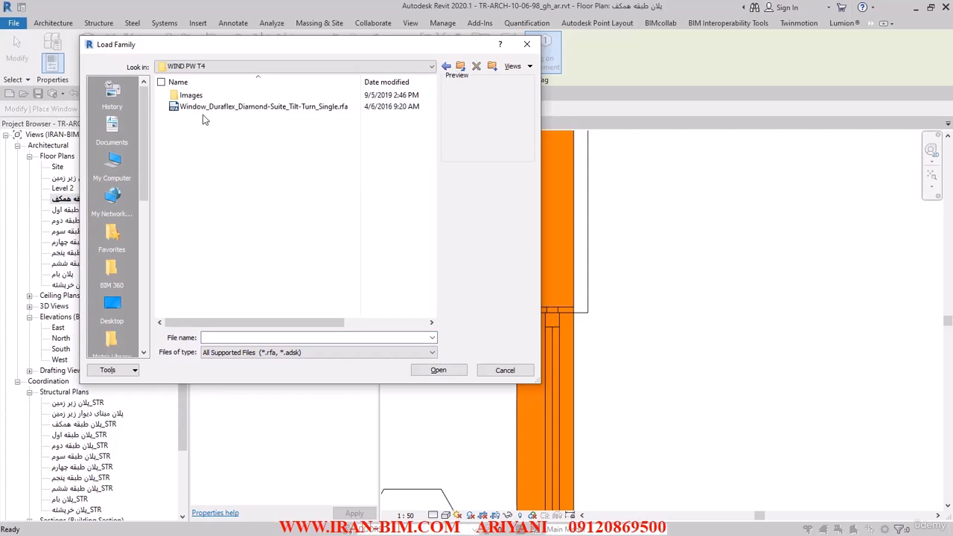
click(204, 107)
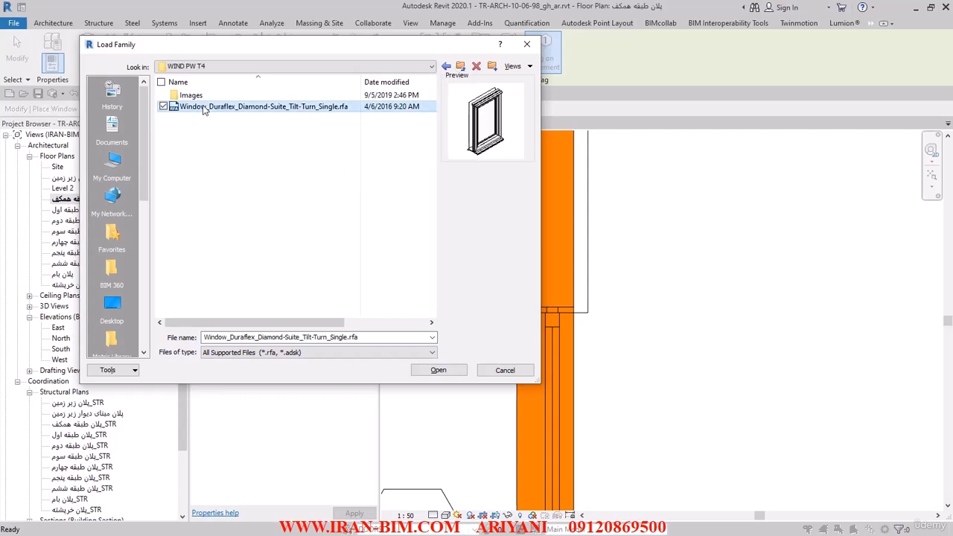
click(439, 371)
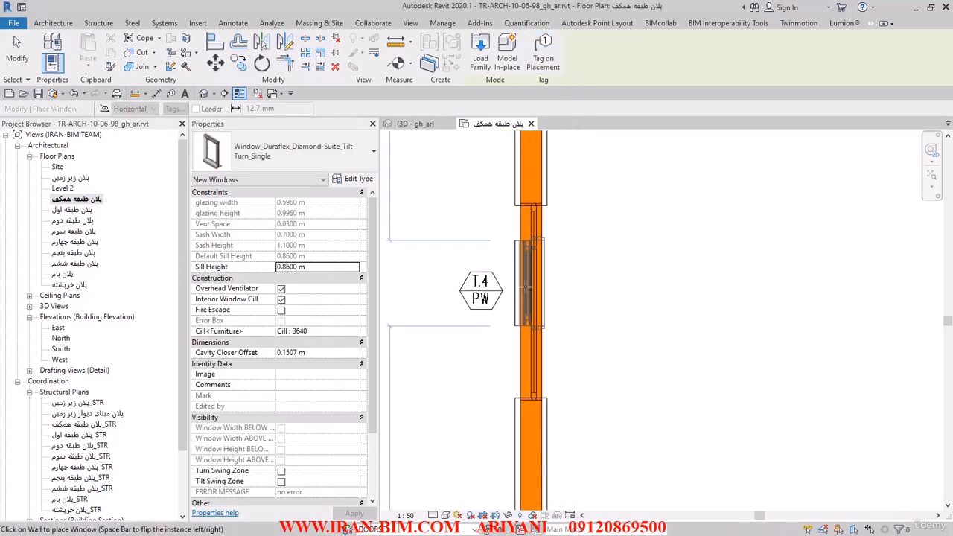
Check the P.W T.4 elevation in AutoCAD and set the Revit window type's Overall Height to 2 m and Overall Width to 1.8 m.
click(349, 179)
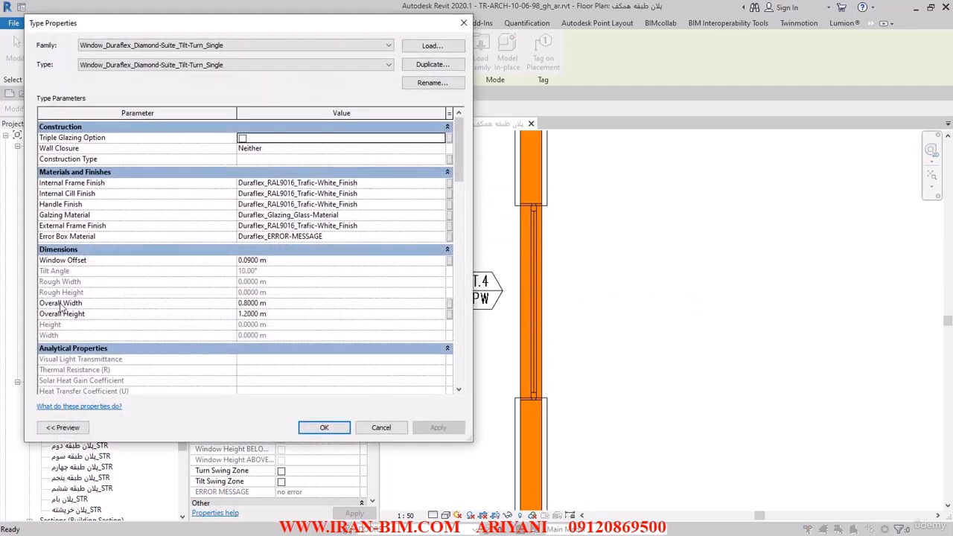
click(277, 315)
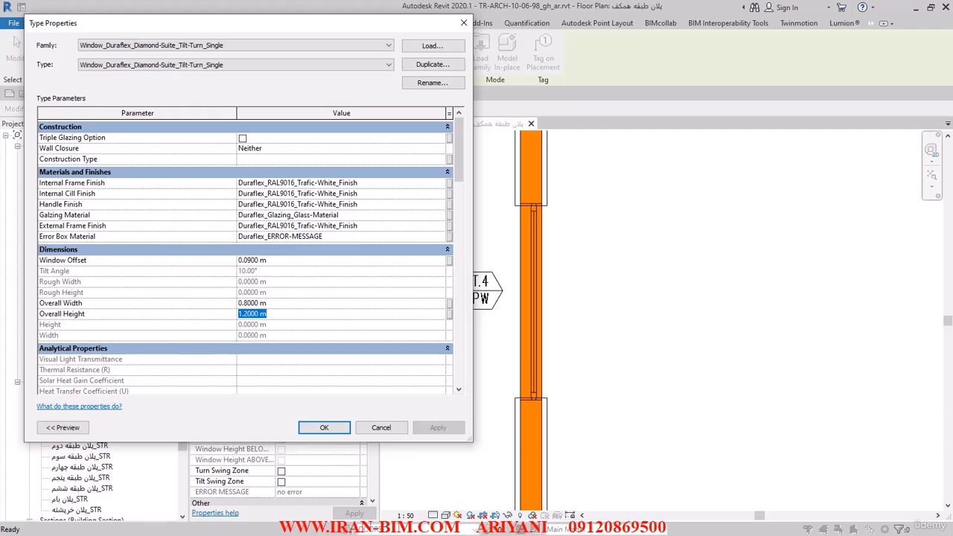
key(alt+Tab)
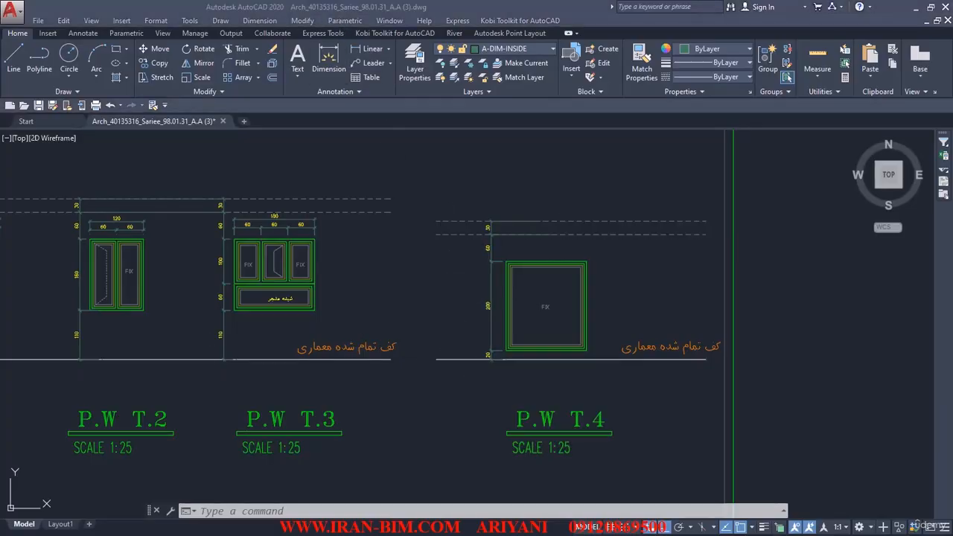
key(alt+Tab)
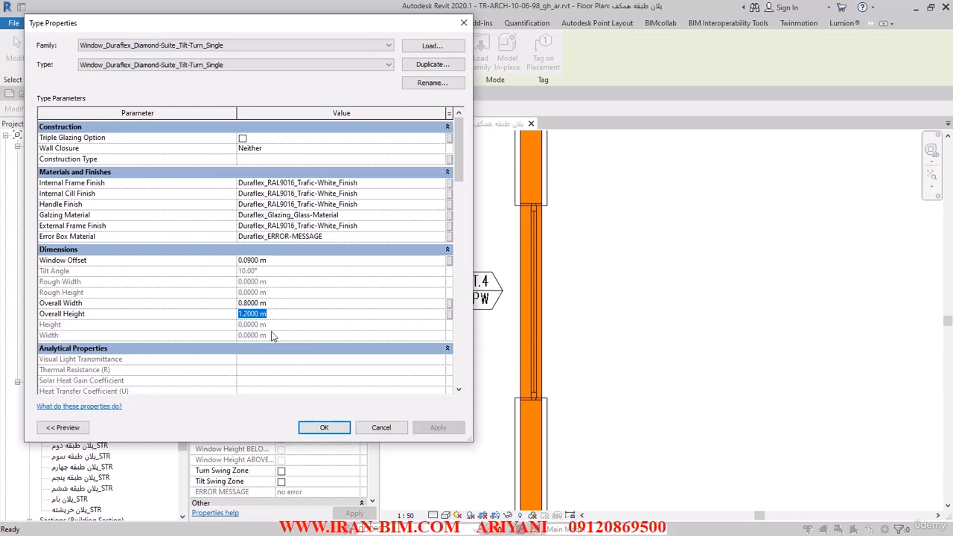
text(2)
click(285, 303)
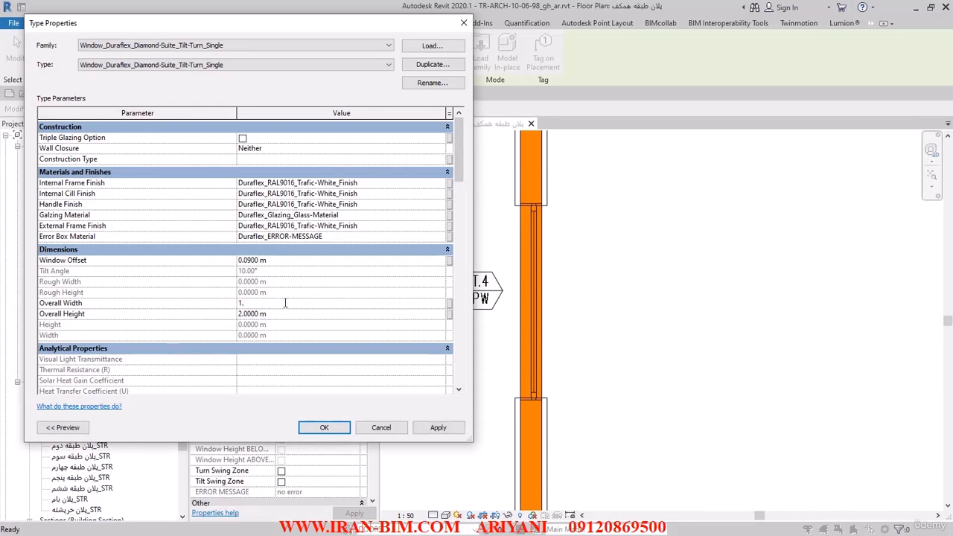
key(Return)
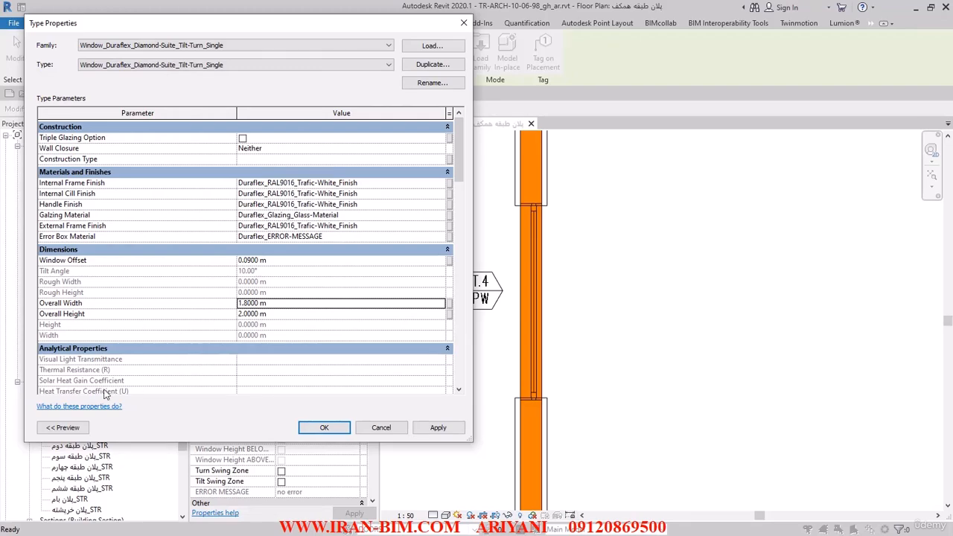
scroll(105, 395, down, 3)
scroll(227, 301, down, 5)
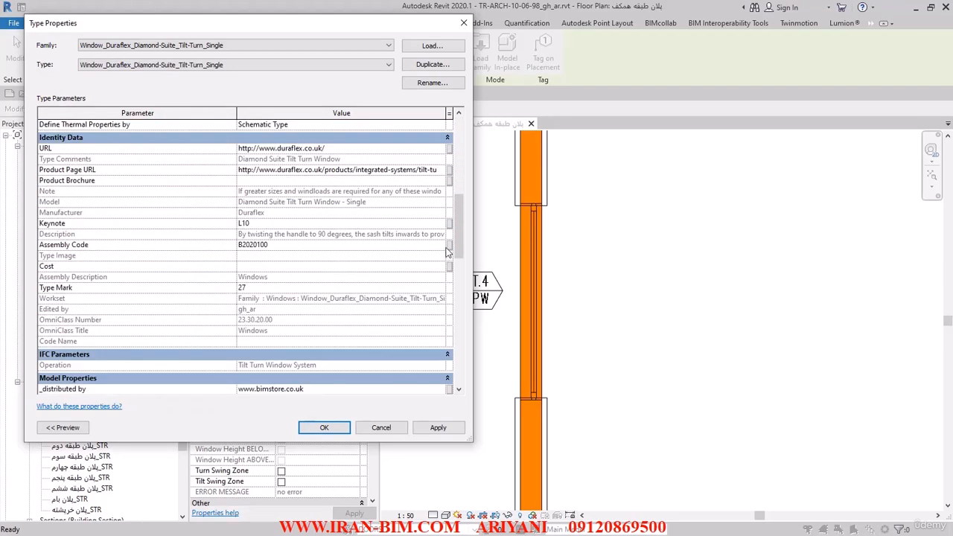
drag(458, 238, 437, 149)
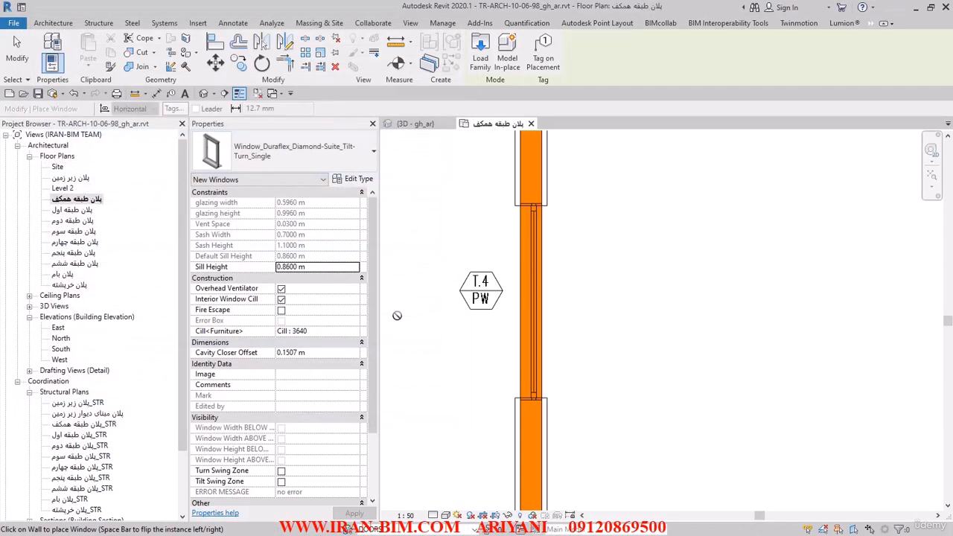
Replace the window type's Type Mark with the mark for the T.4 window and place the window in the T.4 PW opening.
click(363, 179)
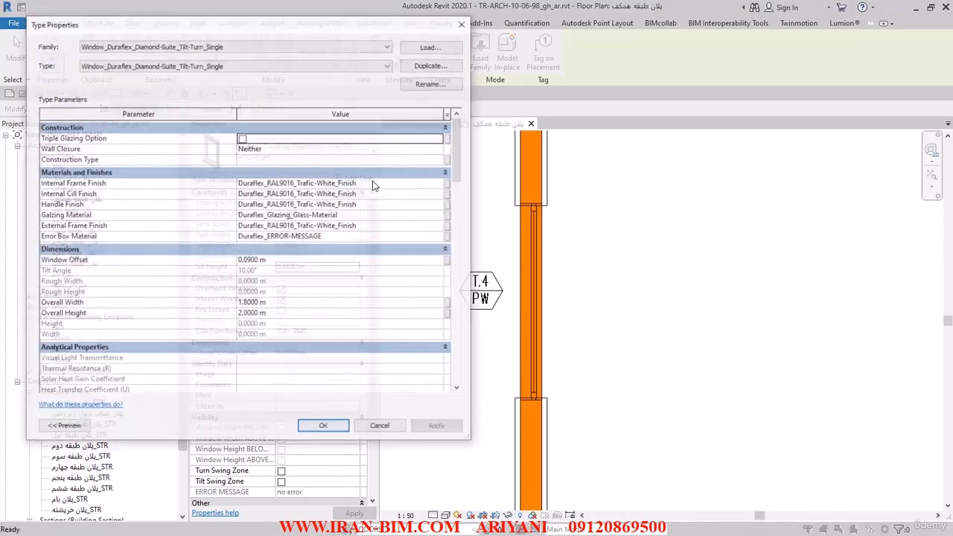
drag(455, 165, 423, 130)
click(381, 129)
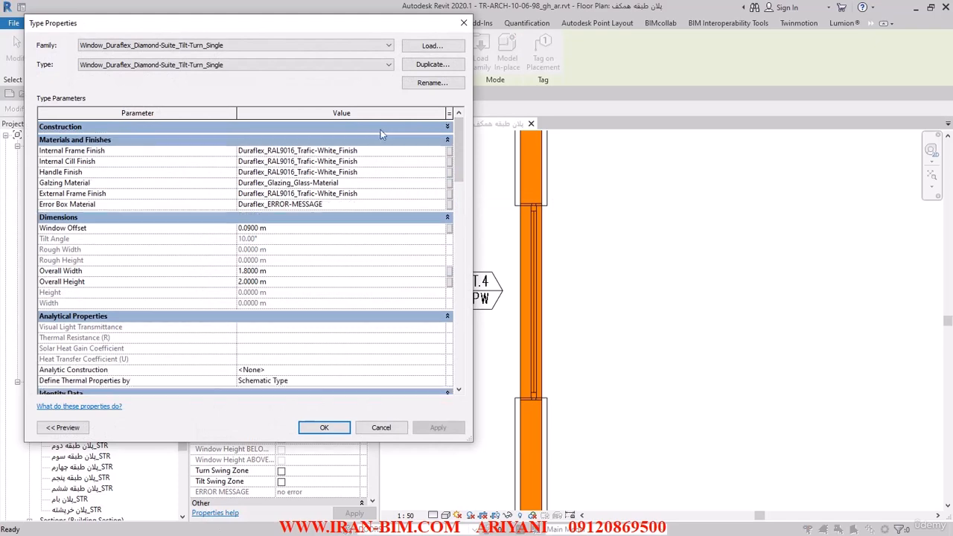
click(366, 140)
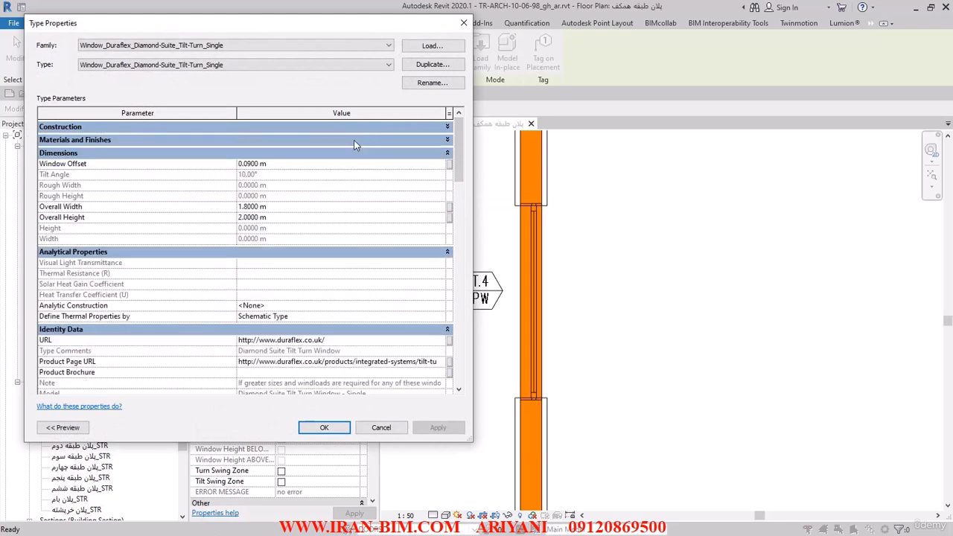
click(87, 154)
click(77, 166)
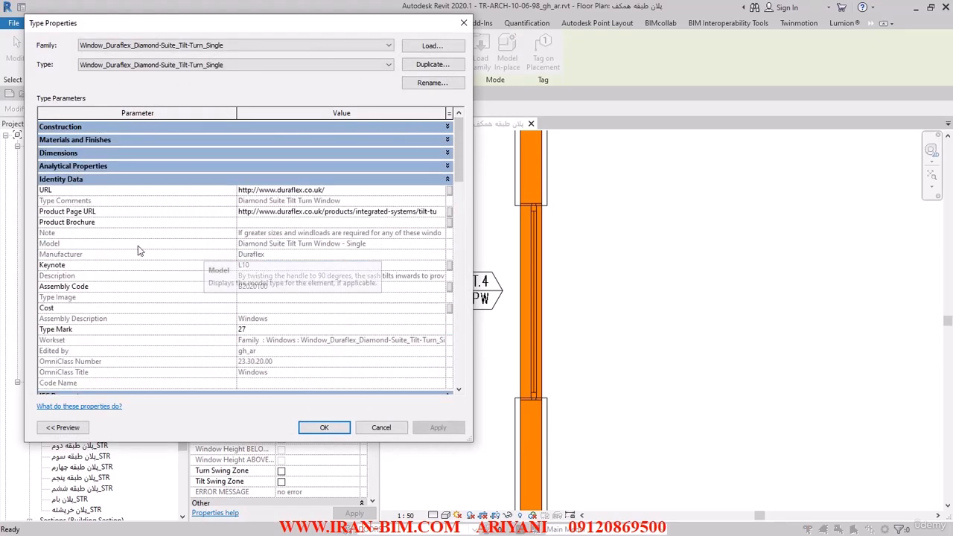
scroll(70, 245, down, 2)
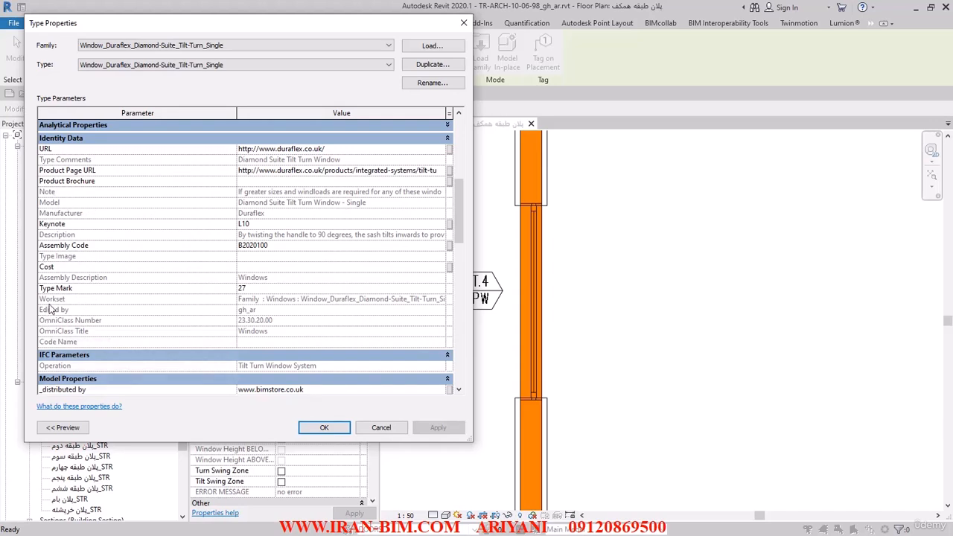
click(269, 289)
text(T)
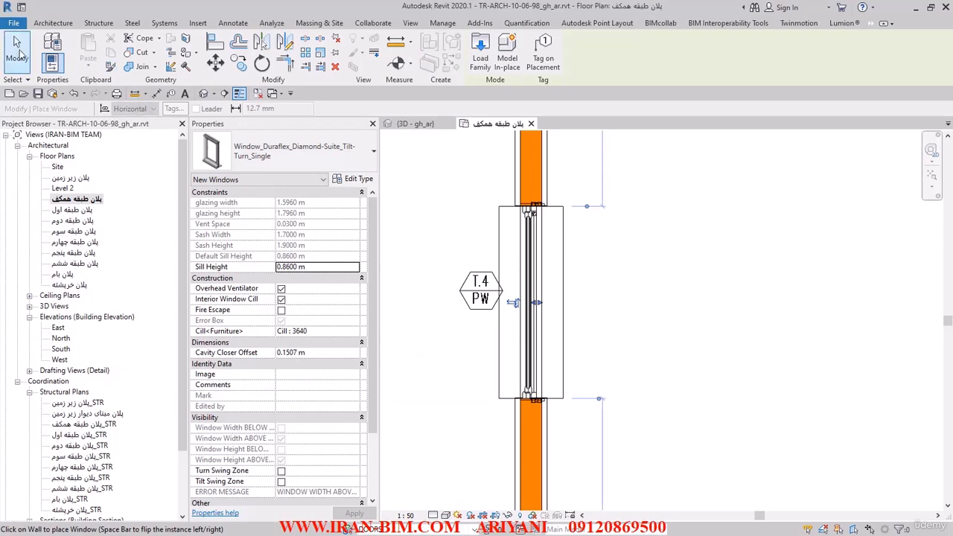
click(18, 52)
Open the placed window's family for editing and delete the formula of its Model parameter in the family types.
click(515, 250)
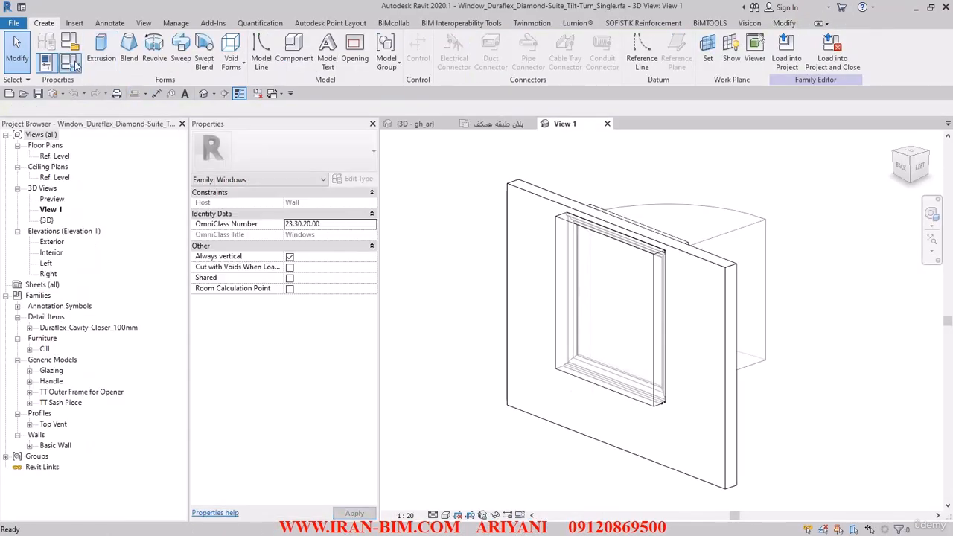
click(68, 66)
scroll(238, 253, down, 2)
scroll(239, 254, down, 20)
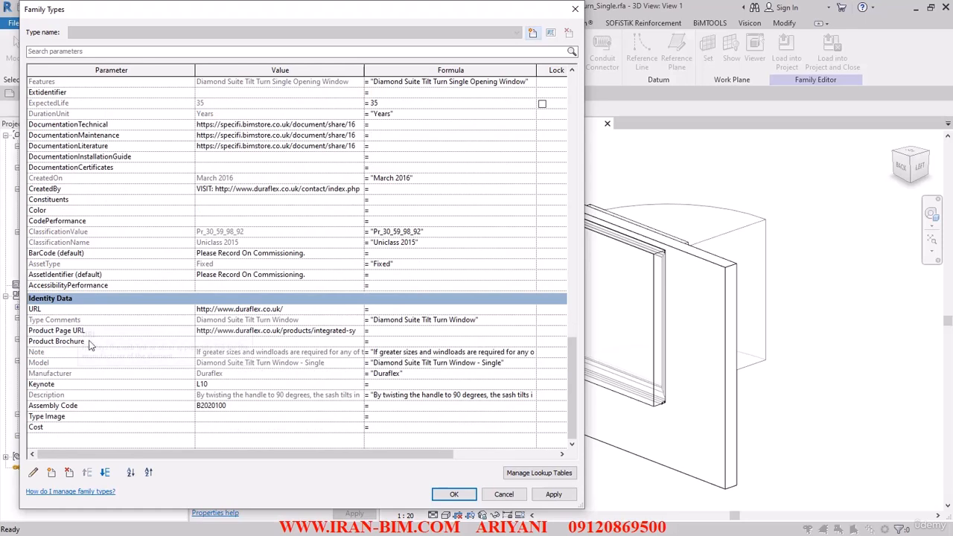
click(44, 364)
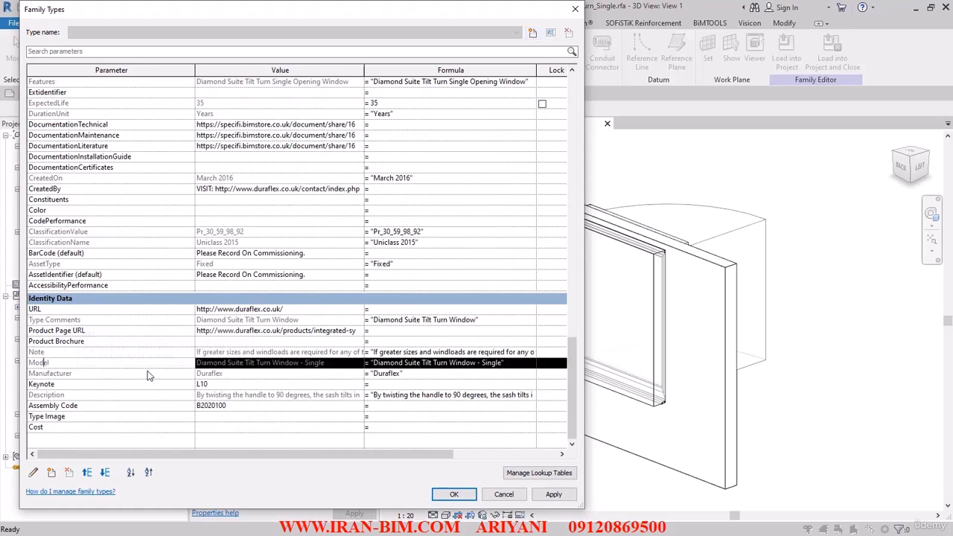
double_click(526, 363)
key(Delete)
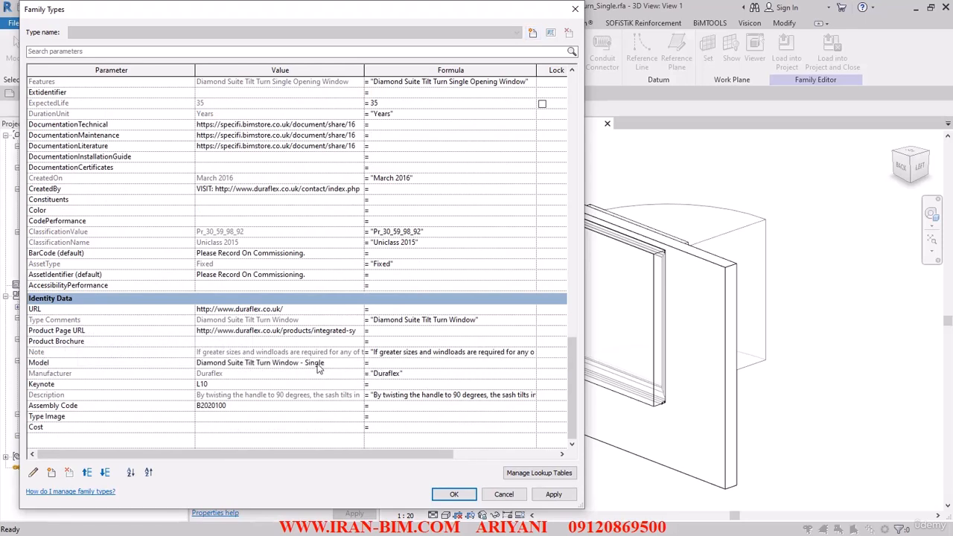
Set the family's Model parameter to P.W and accept the family types.
click(339, 362)
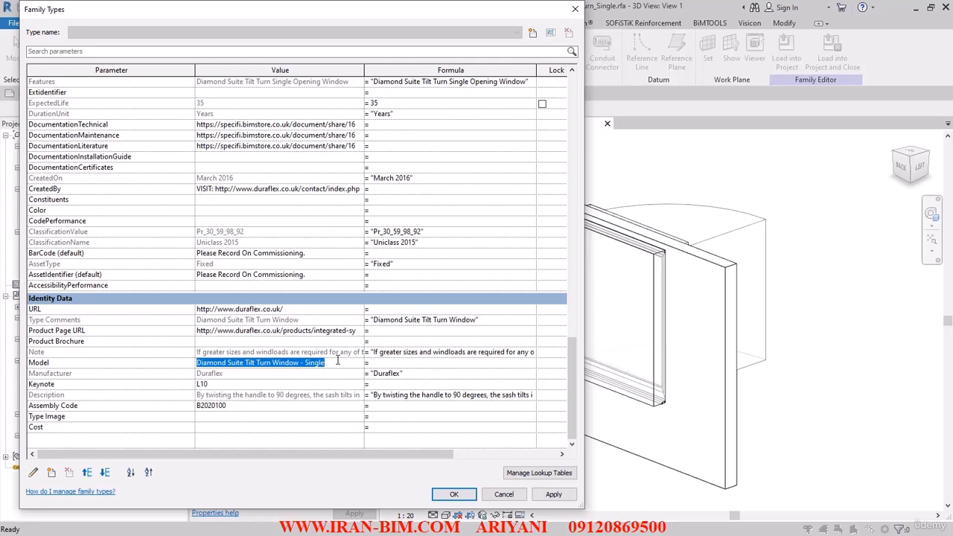
text(P.W)
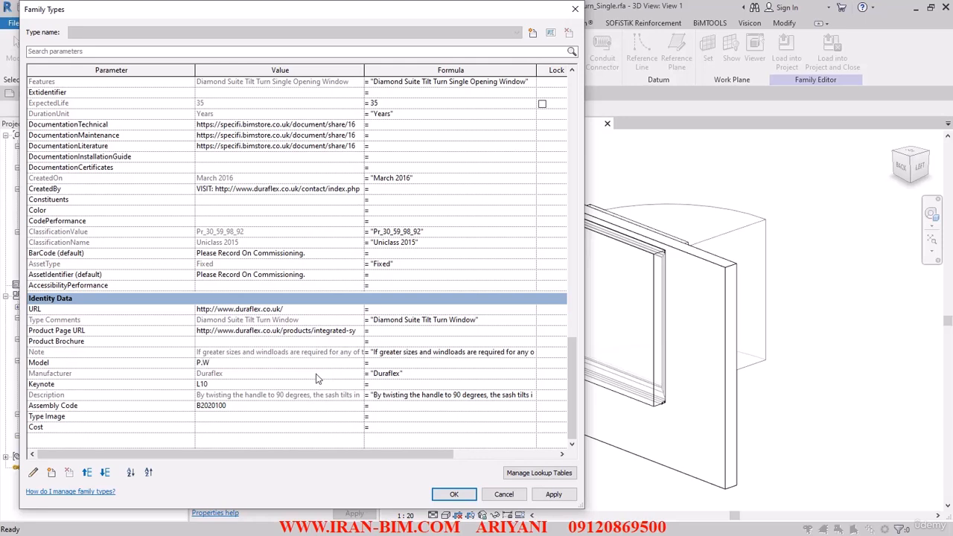
click(455, 495)
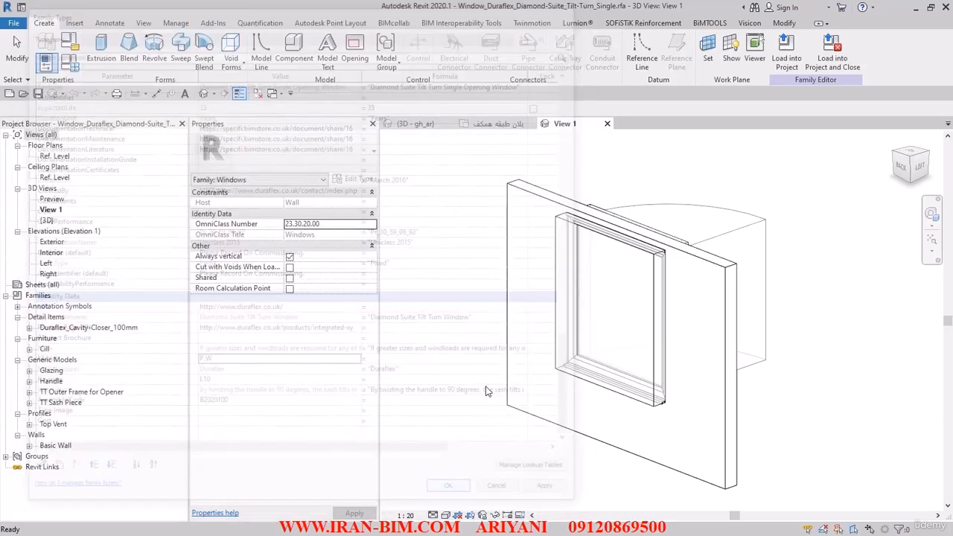
Load the edited window family into the project and close it, saving over the existing file and overwriting the project's version.
click(833, 58)
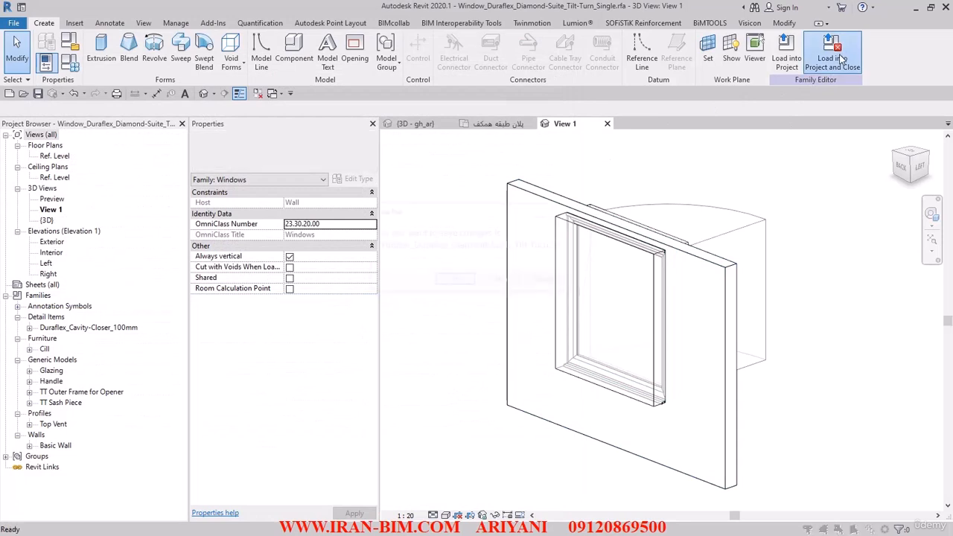
click(447, 282)
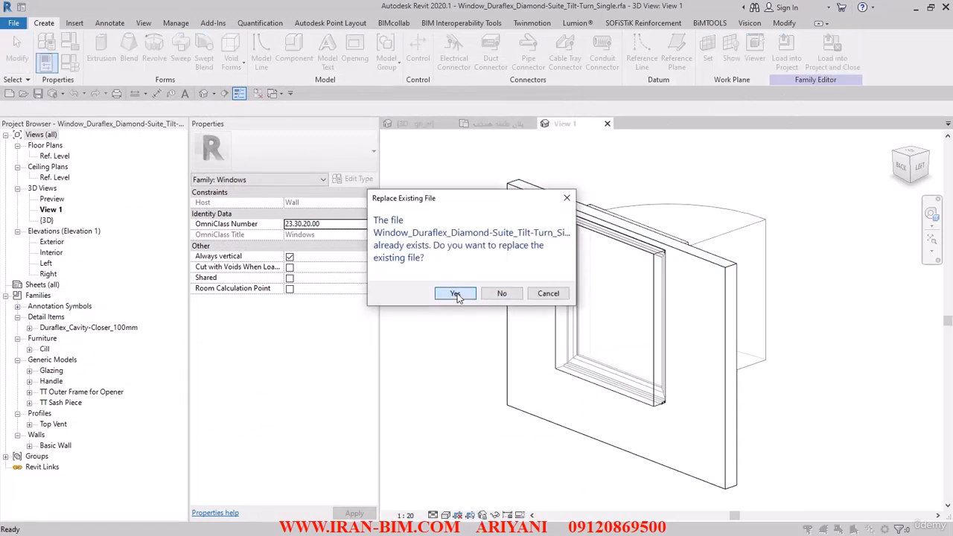
click(456, 293)
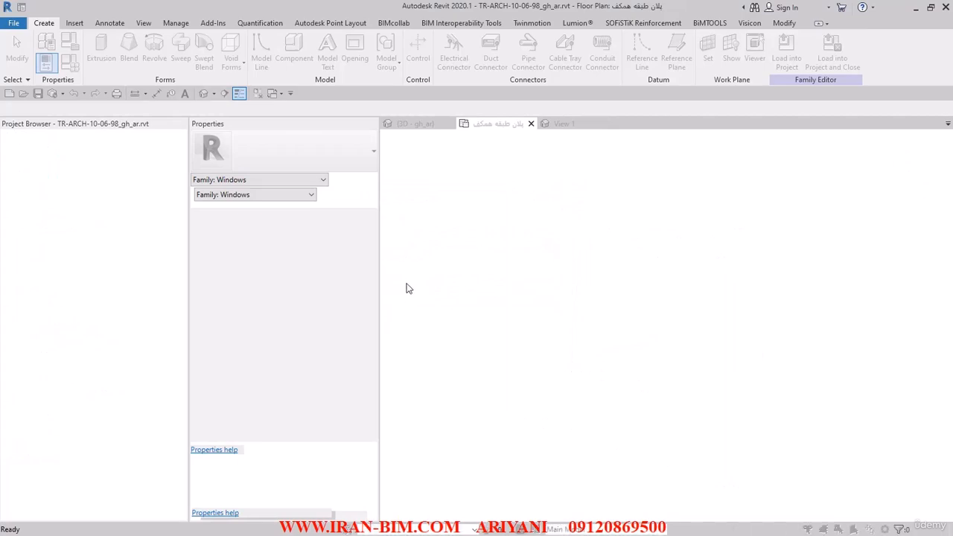
click(430, 246)
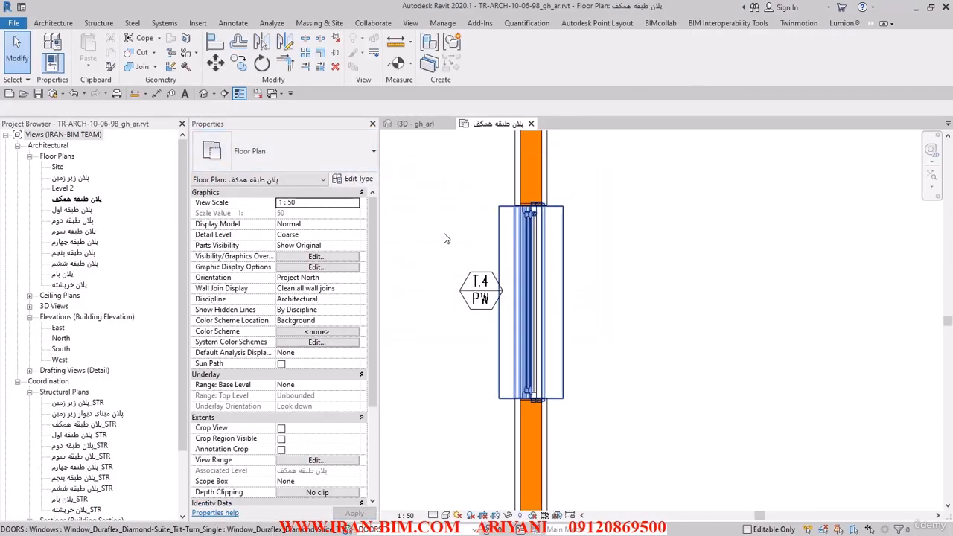
Set the Model type parameter of the placed T.4 window to P.W.
click(530, 298)
click(352, 178)
scroll(275, 319, down, 10)
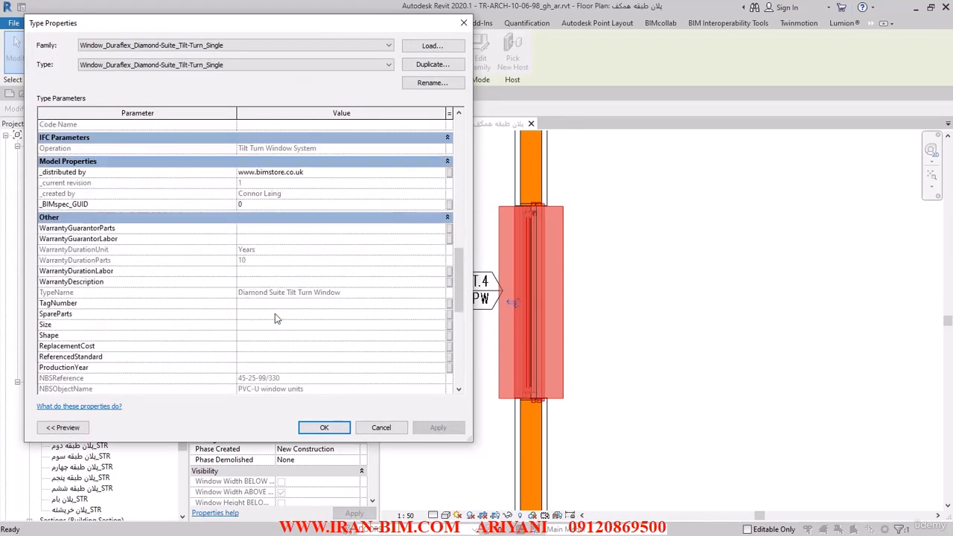
scroll(258, 311, down, 8)
scroll(254, 330, up, 10)
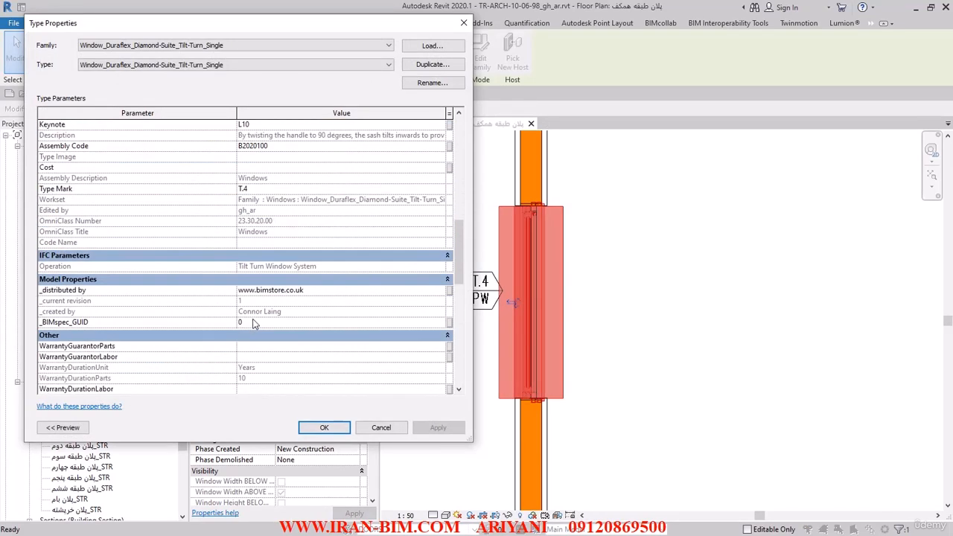
click(253, 308)
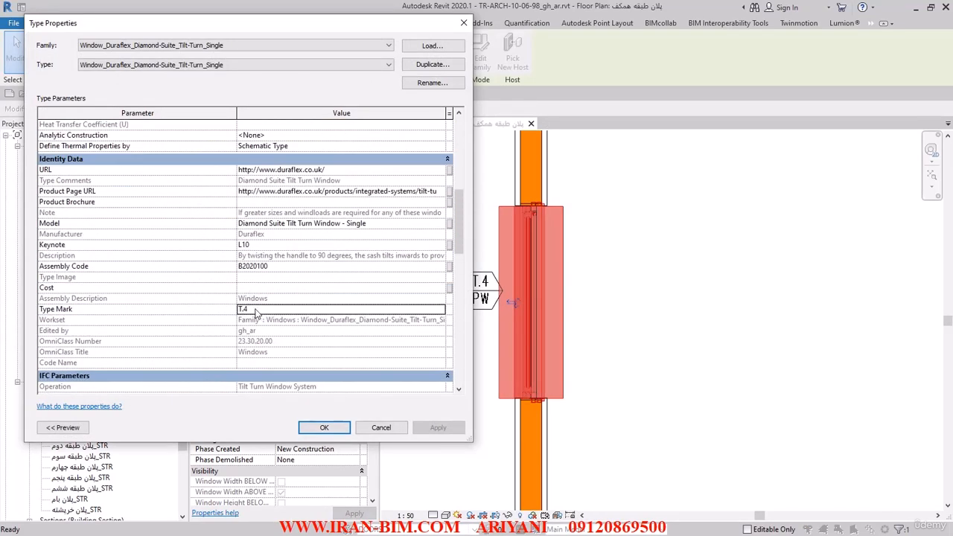
click(94, 224)
click(379, 223)
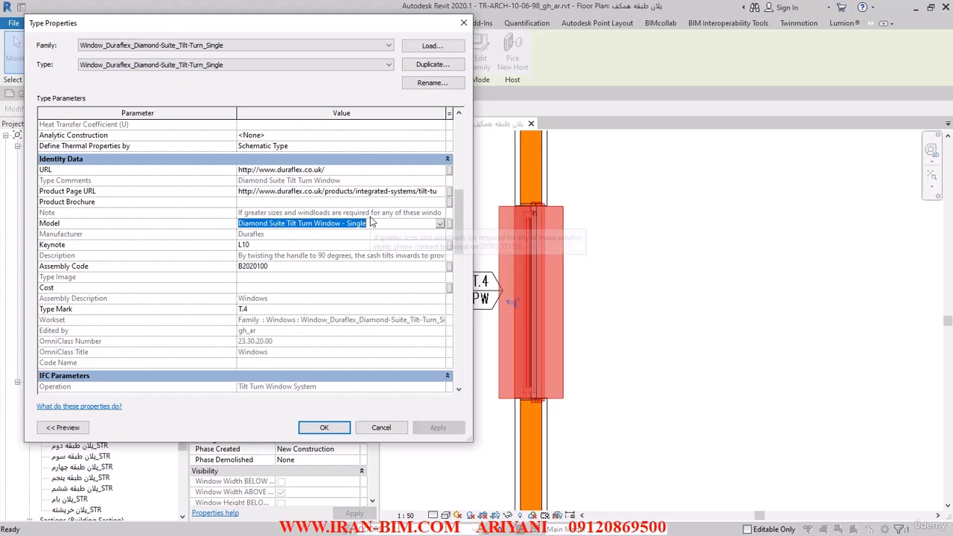
text(P)
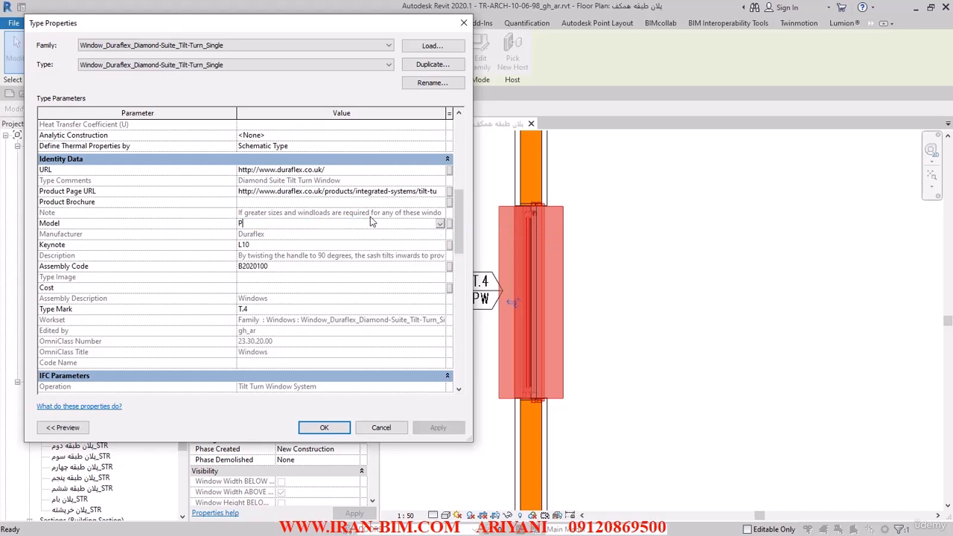
text(.W)
click(314, 430)
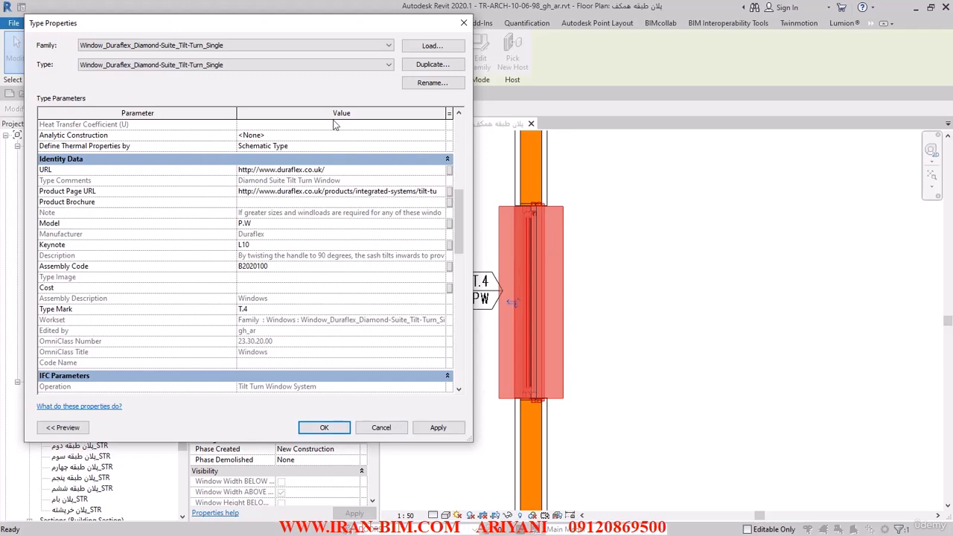
click(335, 427)
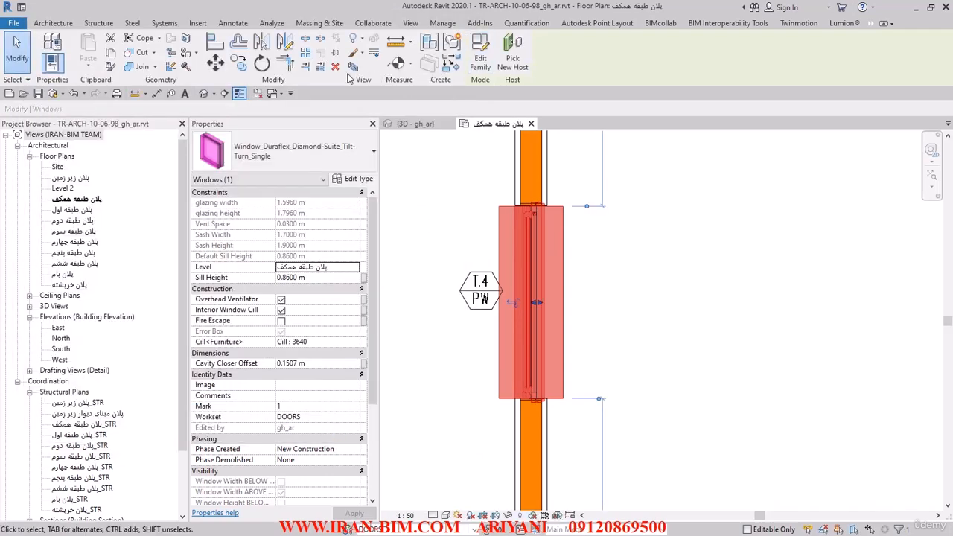
Isolate the window in the 3D view with a selection box and enlarge the section box to show more of the surrounding wall.
click(353, 68)
click(485, 398)
shift+middle_drag(485, 399, 614, 319)
shift+middle_drag(558, 464, 497, 431)
click(497, 433)
middle_drag(554, 420, 624, 378)
scroll(618, 379, up, 1)
drag(607, 307, 631, 313)
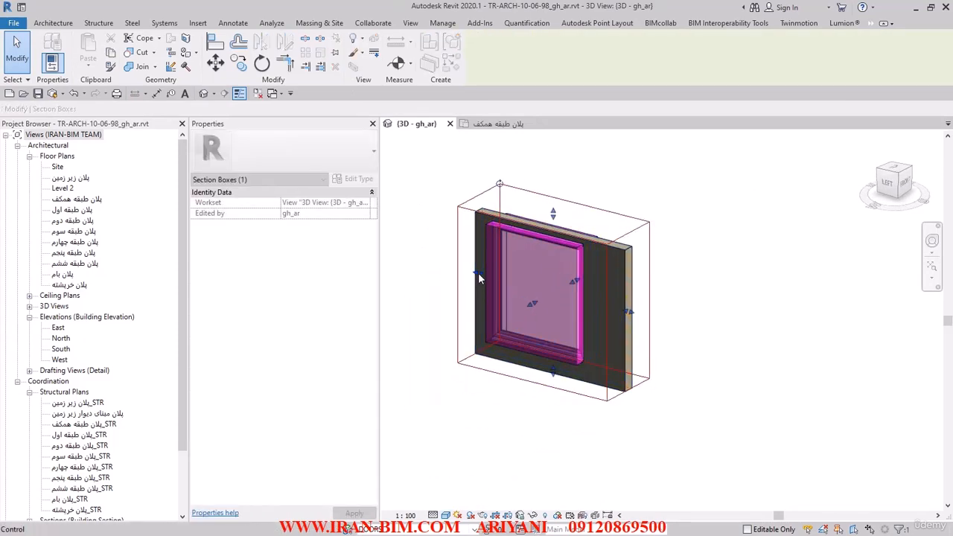
drag(479, 274, 442, 265)
shift+middle_drag(541, 339, 419, 349)
click(636, 382)
shift+middle_drag(598, 376, 676, 382)
click(515, 343)
scroll(522, 298, up, 2)
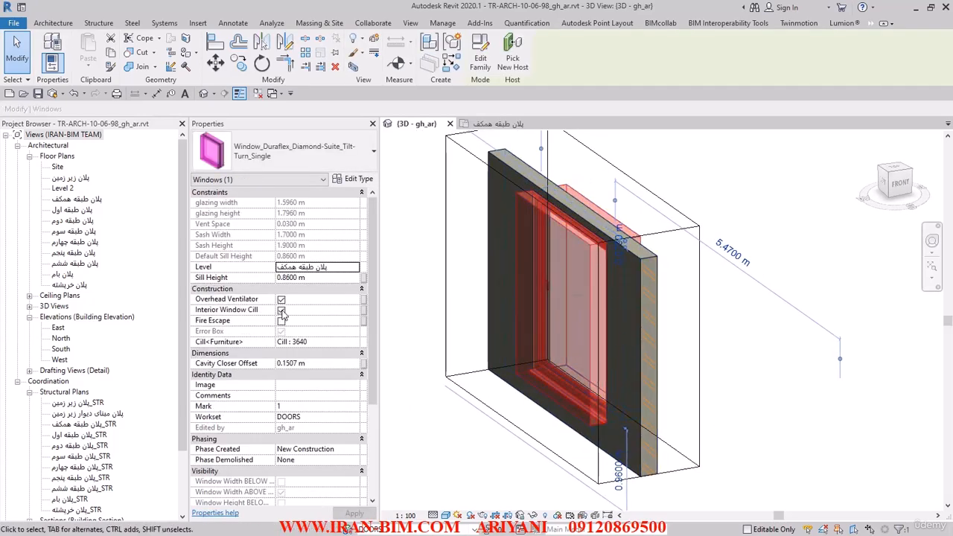
Toggle the window's Overhead Ventilator option to test its effect in the 3D view.
click(282, 310)
click(421, 315)
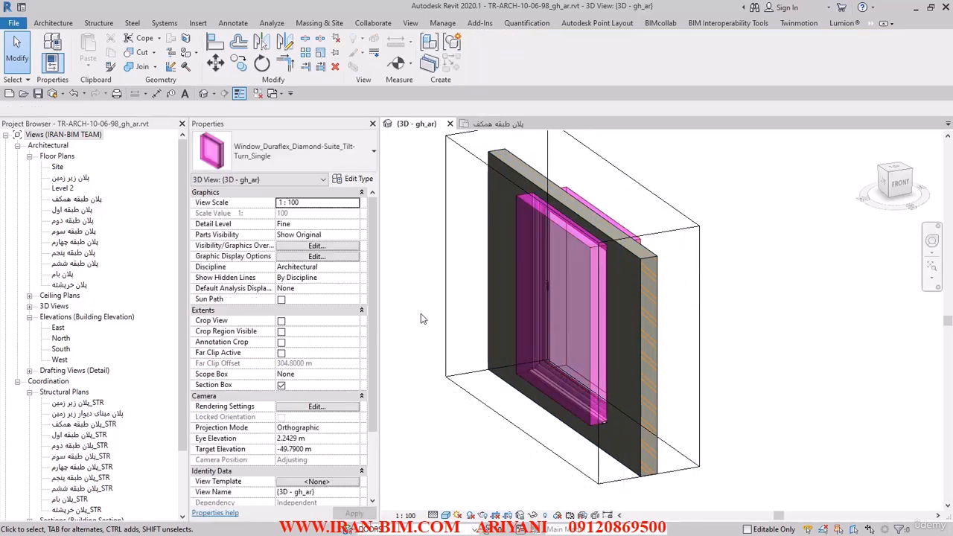
shift+middle_drag(421, 314, 435, 330)
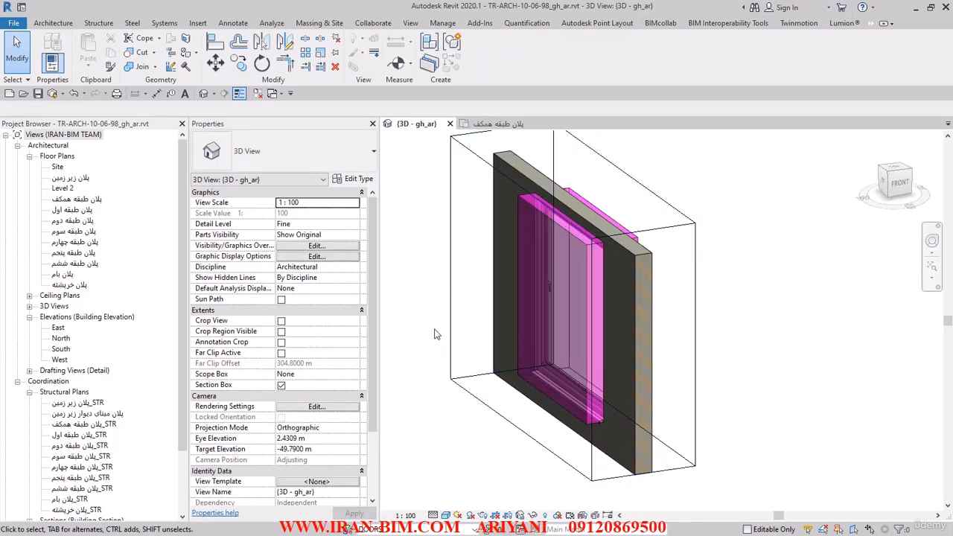
click(567, 331)
click(281, 311)
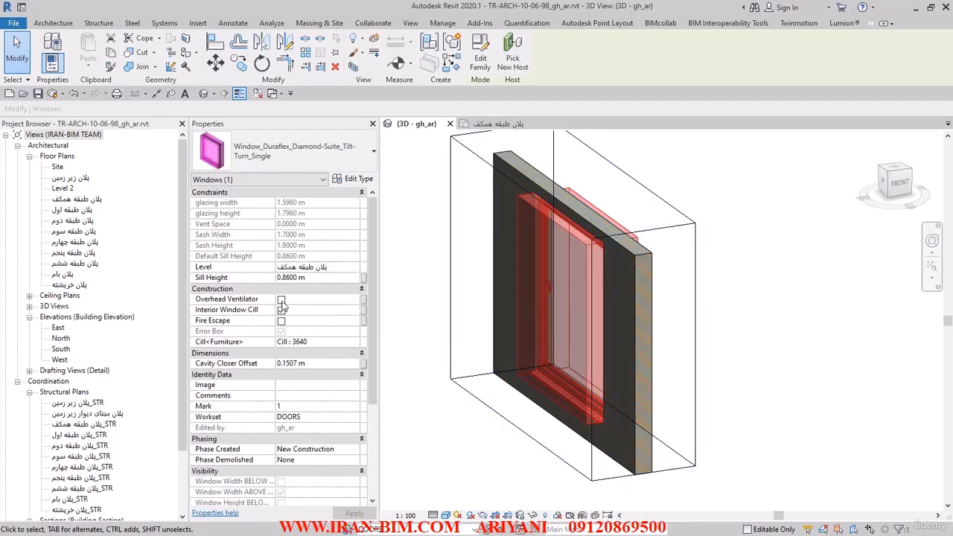
Turn on the window's Turn Swing Zone and Tilt Swing Zone and examine them in 3D.
scroll(322, 351, down, 5)
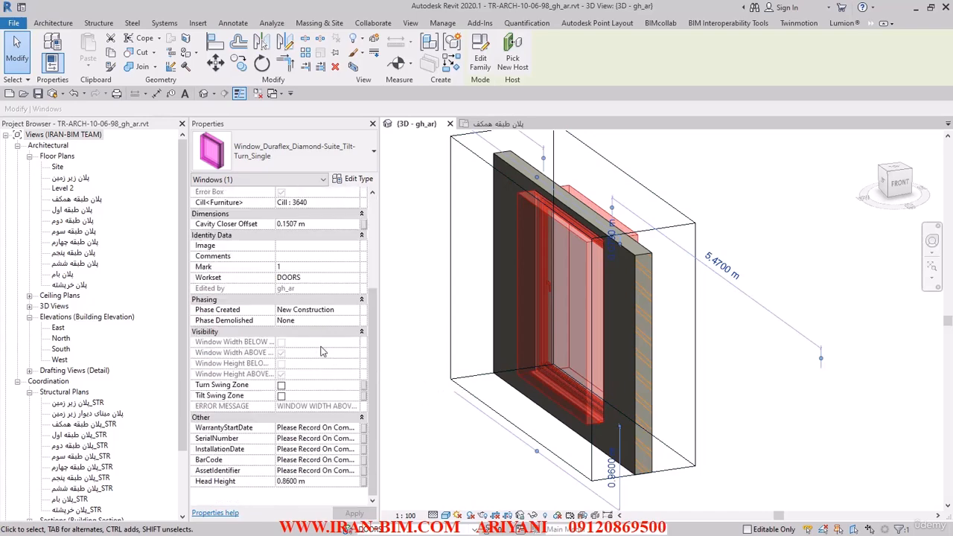
click(282, 396)
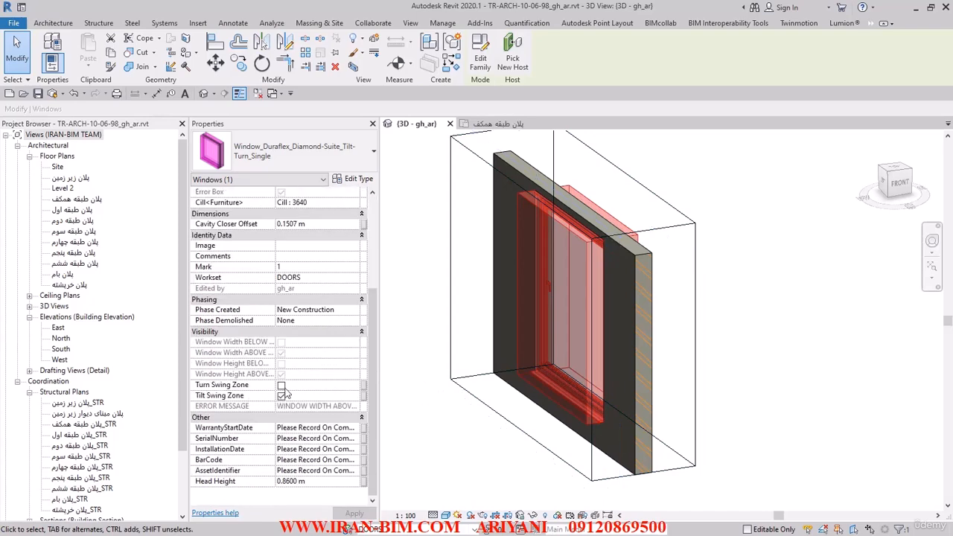
click(433, 378)
mouse_move(433, 378)
shift+middle_down()
mouse_move(380, 374)
mouse_move(409, 392)
mouse_move(423, 387)
shift+middle_up()
click(608, 278)
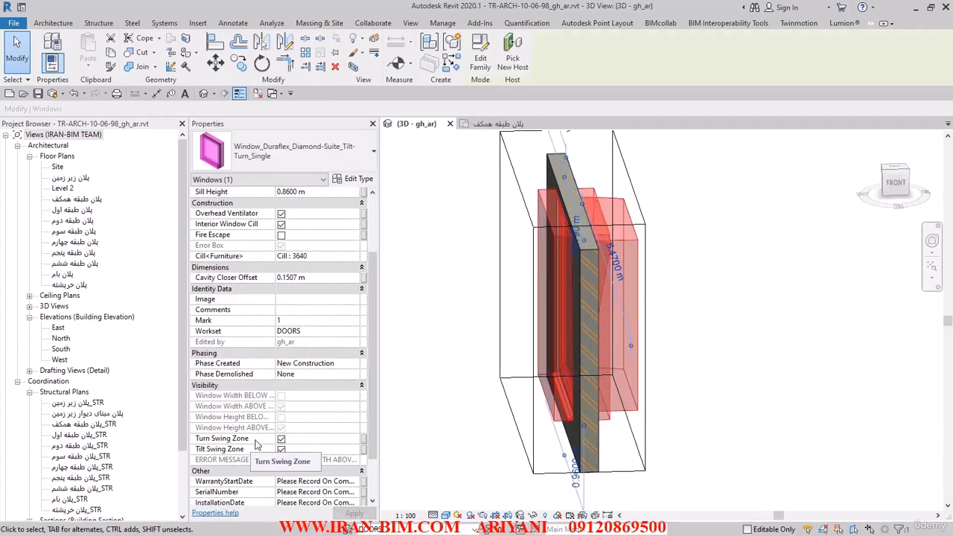
Turn off the window's Turn Swing Zone and Tilt Swing Zone visibility.
click(281, 441)
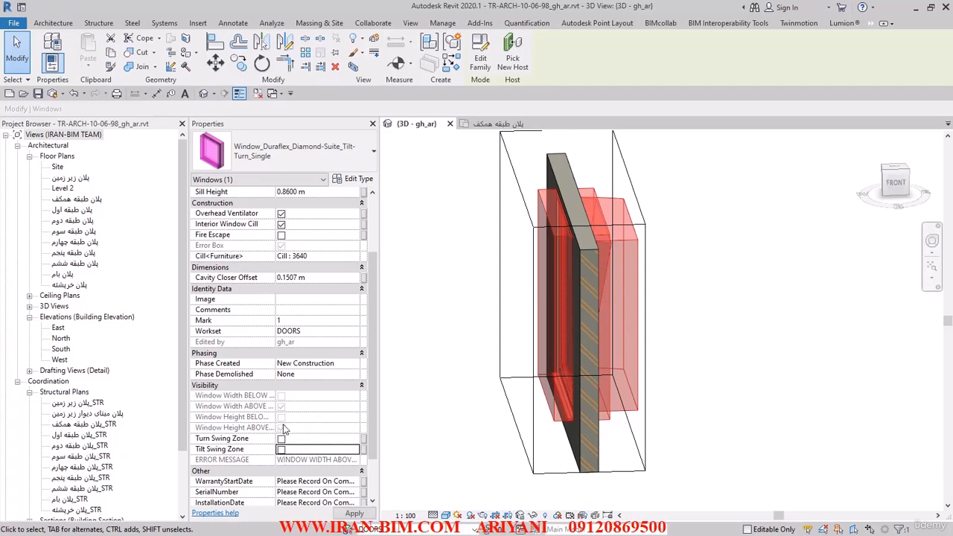
scroll(315, 444, down, 3)
scroll(308, 453, up, 5)
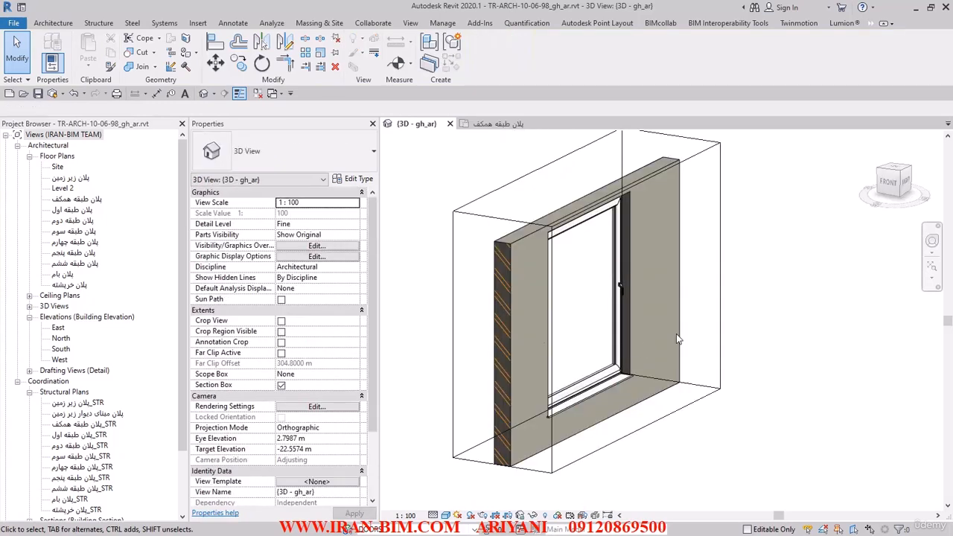
Examine the window's frame, glazing and cill from both sides of the wall in the 3D view.
scroll(749, 327, up, 5)
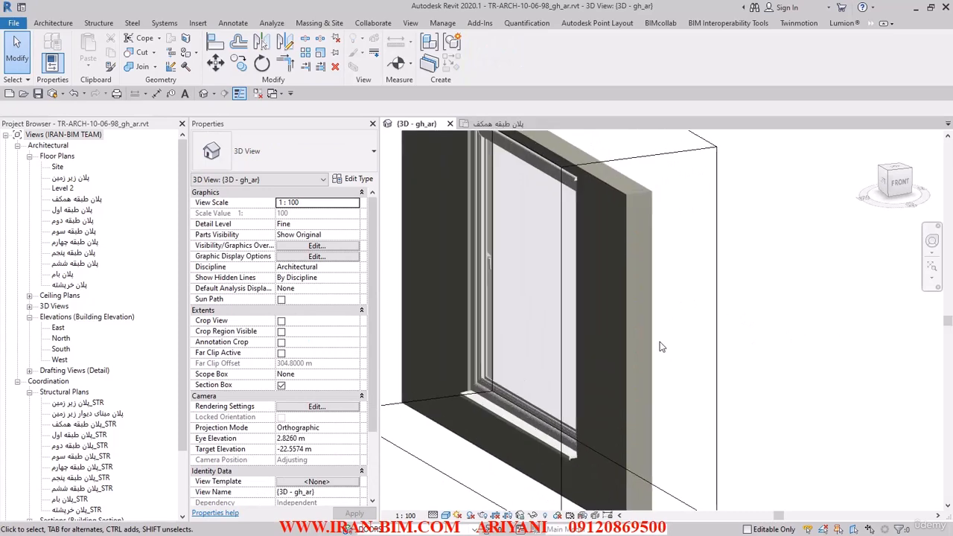
shift+middle_drag(645, 334, 651, 382)
middle_drag(652, 383, 766, 336)
scroll(535, 370, up, 3)
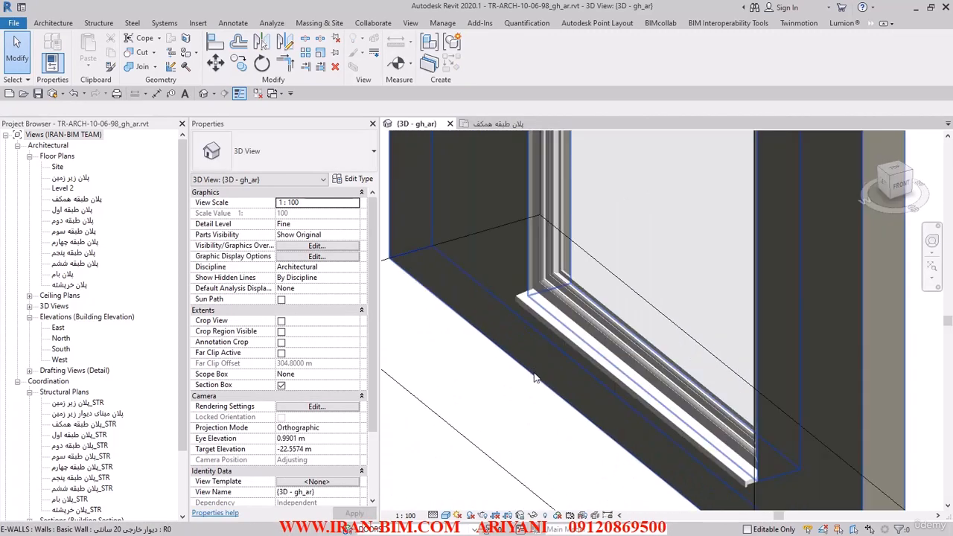
shift+middle_drag(622, 482, 616, 379)
middle_drag(579, 243, 631, 392)
scroll(602, 355, down, 3)
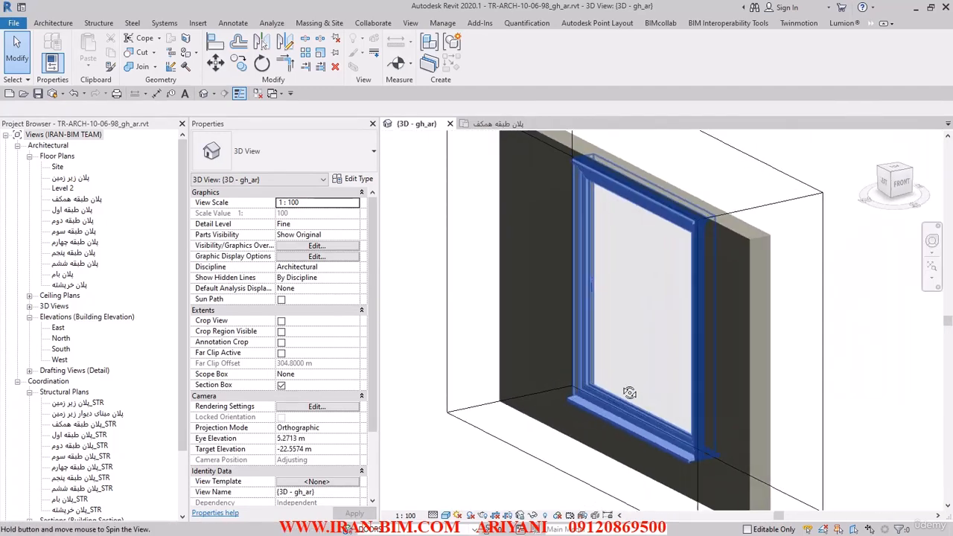
Extend the 3D view's section box downward below the window.
click(564, 347)
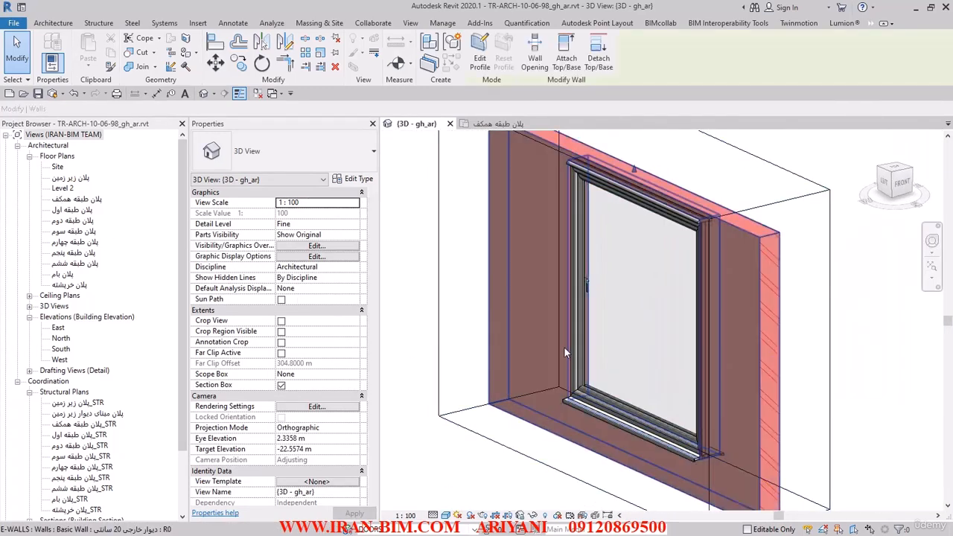
click(474, 432)
middle_drag(587, 463, 586, 334)
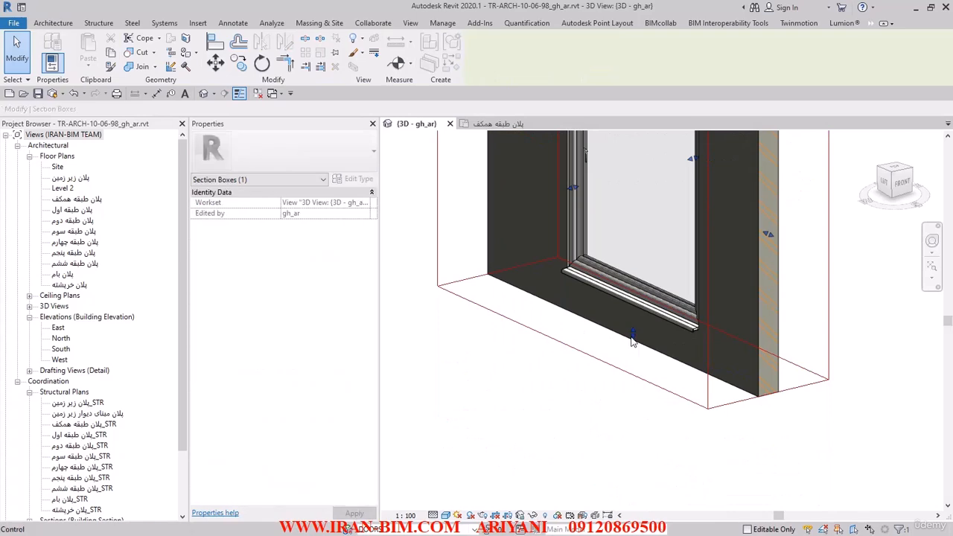
drag(633, 337, 633, 454)
Switch to AutoCAD and check the vertical dimensions of the P.W T.4 window elevation.
click(616, 248)
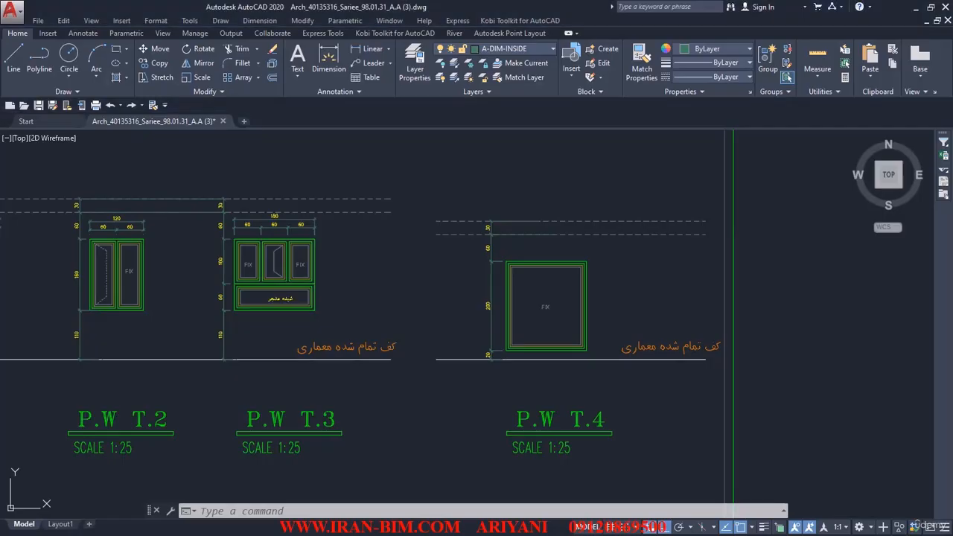
scroll(502, 362, up, 6)
scroll(449, 336, down, 4)
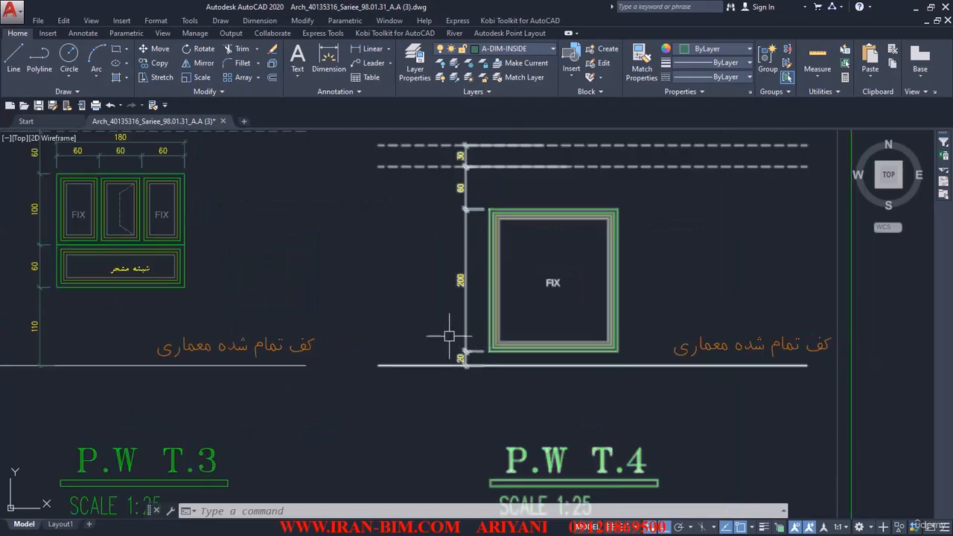
Locate the building elevation sheets in the AutoCAD drawing.
scroll(416, 266, down, 12)
middle_drag(446, 375, 450, 231)
middle_drag(441, 331, 449, 197)
scroll(451, 270, up, 4)
scroll(452, 336, down, 4)
middle_drag(498, 396, 481, 481)
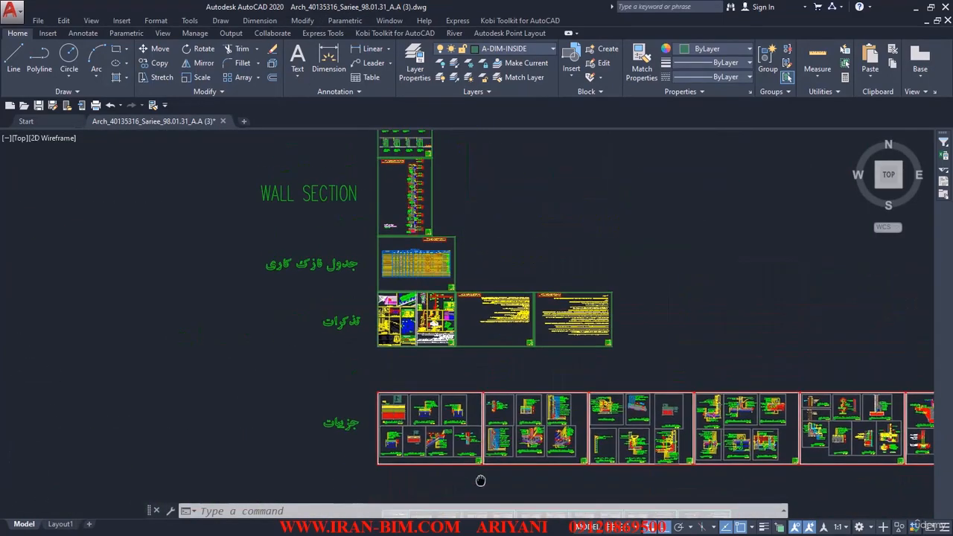
middle_drag(461, 254, 474, 473)
drag(474, 472, 476, 482)
middle_drag(445, 247, 446, 343)
scroll(444, 343, up, 4)
scroll(582, 248, up, 8)
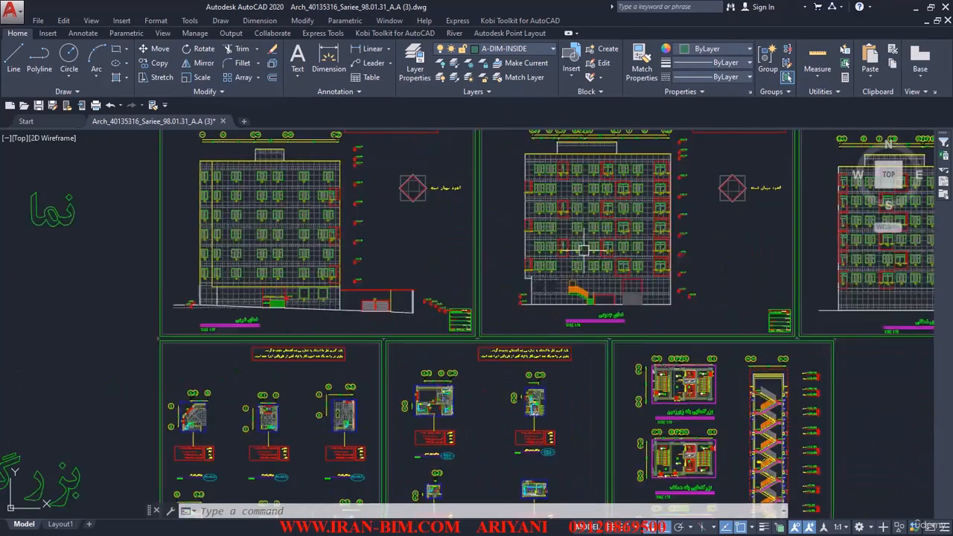
Examine the two fixed T.4 windows on the ground floor of the west elevation and their tags.
scroll(671, 313, down, 5)
scroll(412, 329, up, 3)
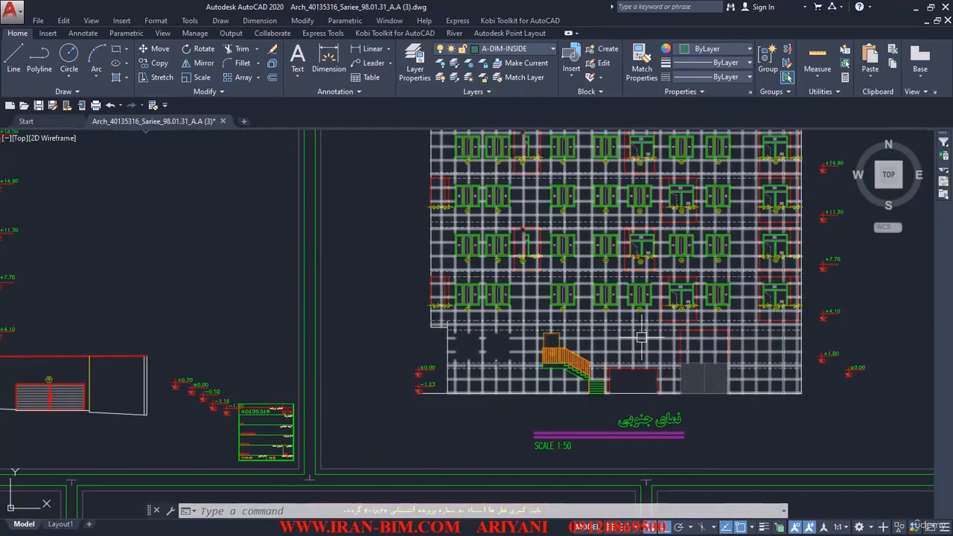
middle_drag(432, 334, 811, 356)
middle_drag(528, 366, 747, 359)
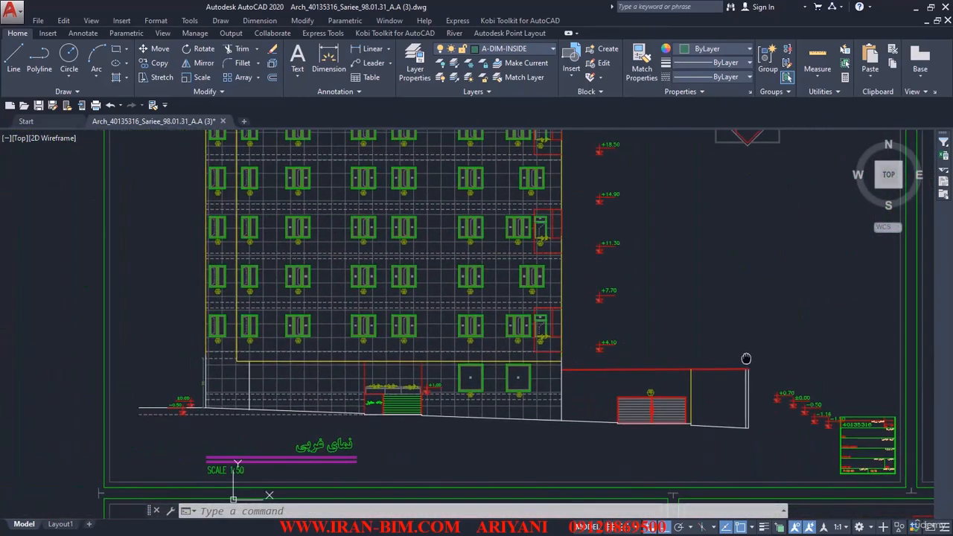
scroll(477, 391, up, 8)
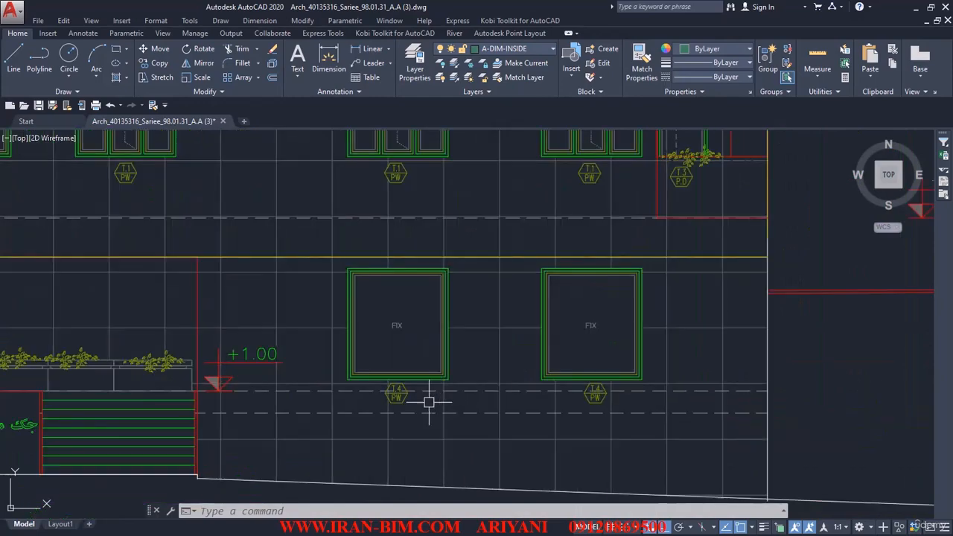
scroll(693, 333, down, 2)
scroll(645, 325, down, 1)
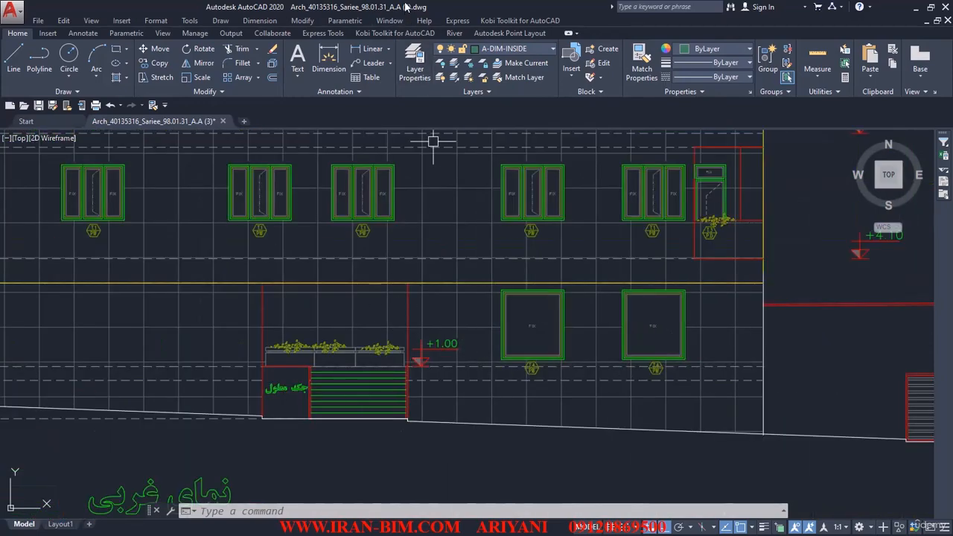
scroll(417, 230, down, 6)
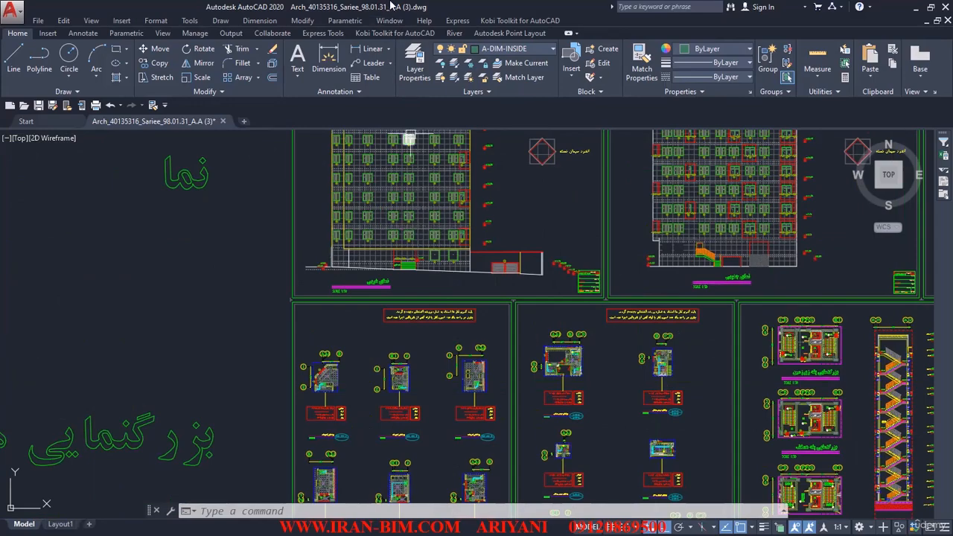
Switch to Revit and set the T.4 window's sill height to 0.2 m, checking it in the 3D view.
drag(390, 3, 394, 53)
click(257, 6)
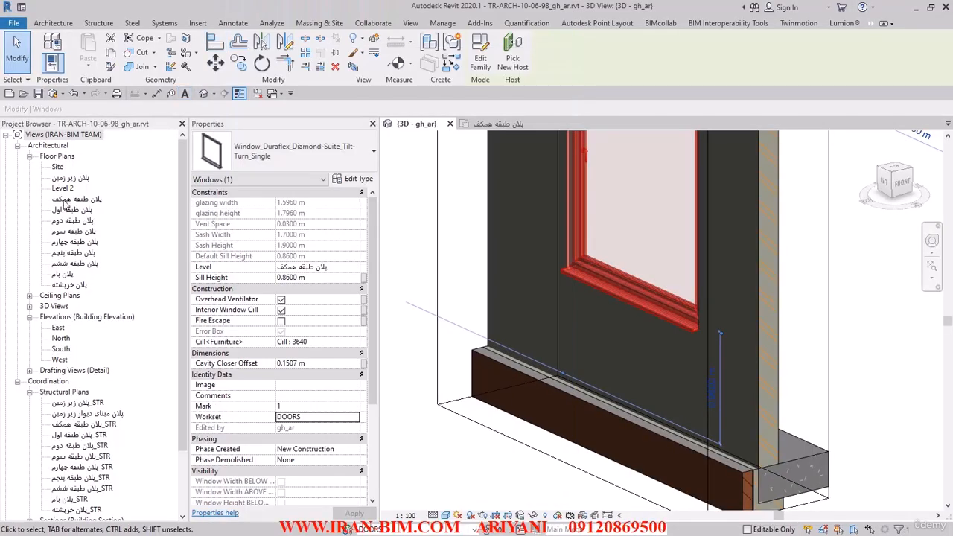
click(491, 124)
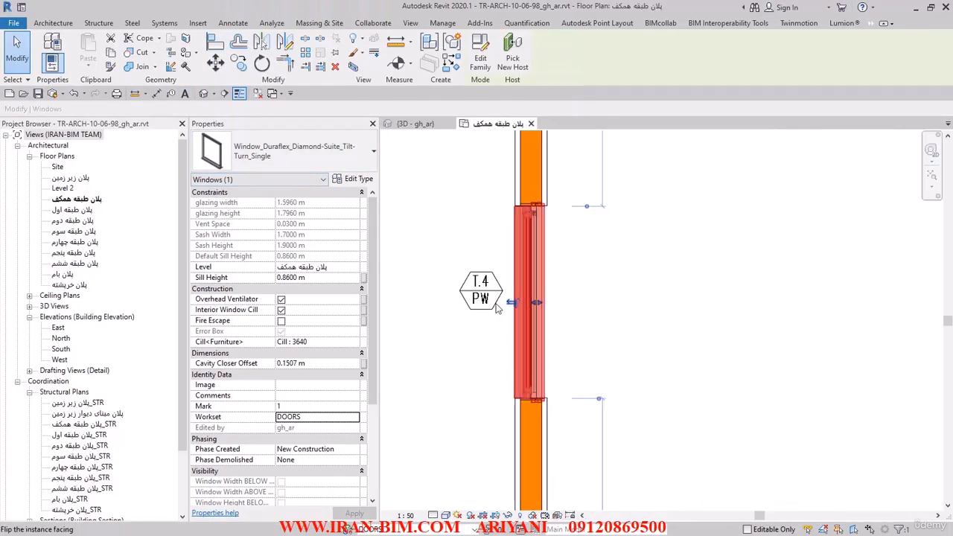
click(321, 277)
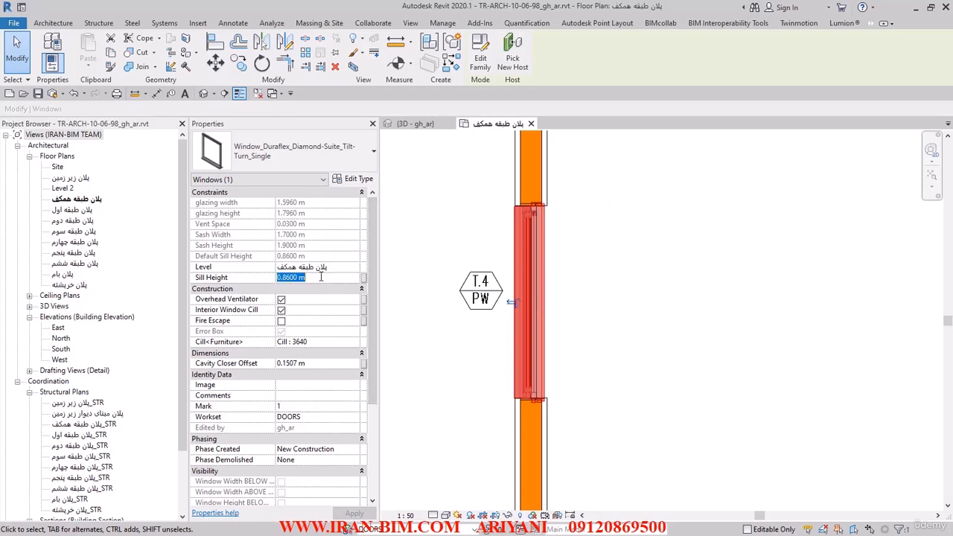
text(0.2)
key(Return)
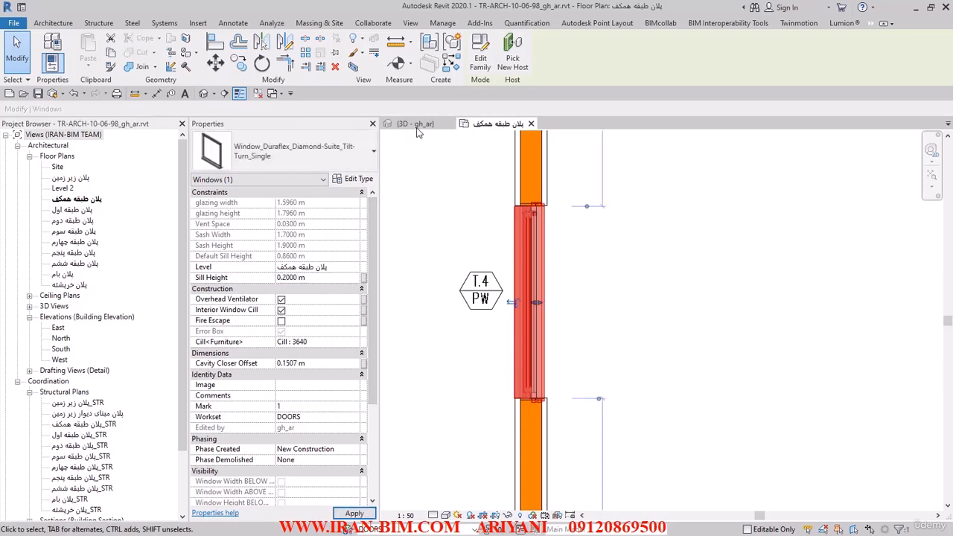
click(432, 126)
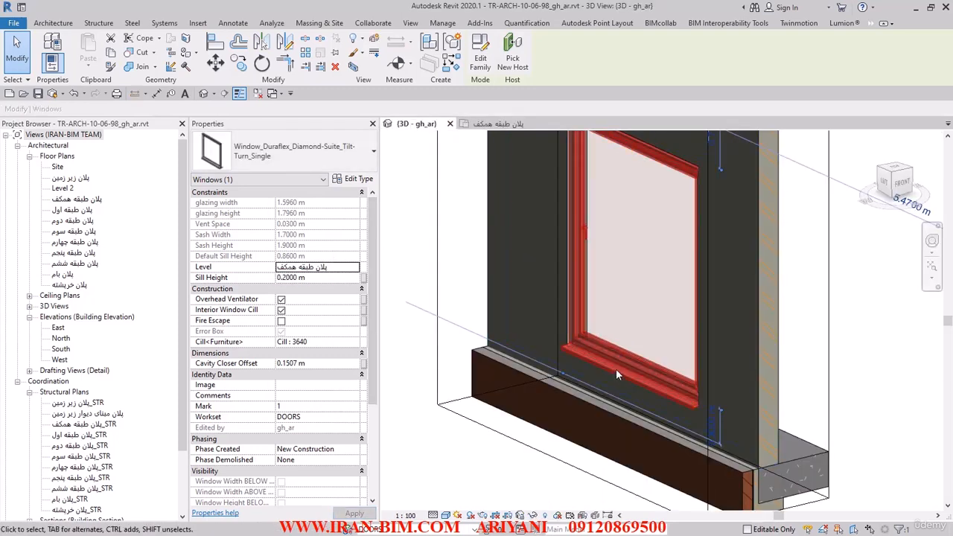
Create a workset named WINDOWS, visible in all views, and make it the active workset.
click(448, 530)
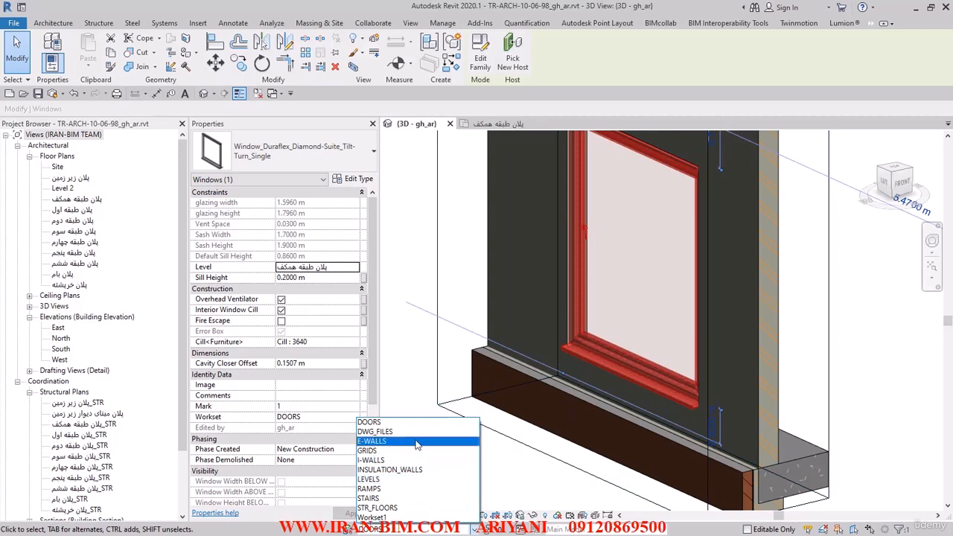
click(403, 360)
click(347, 529)
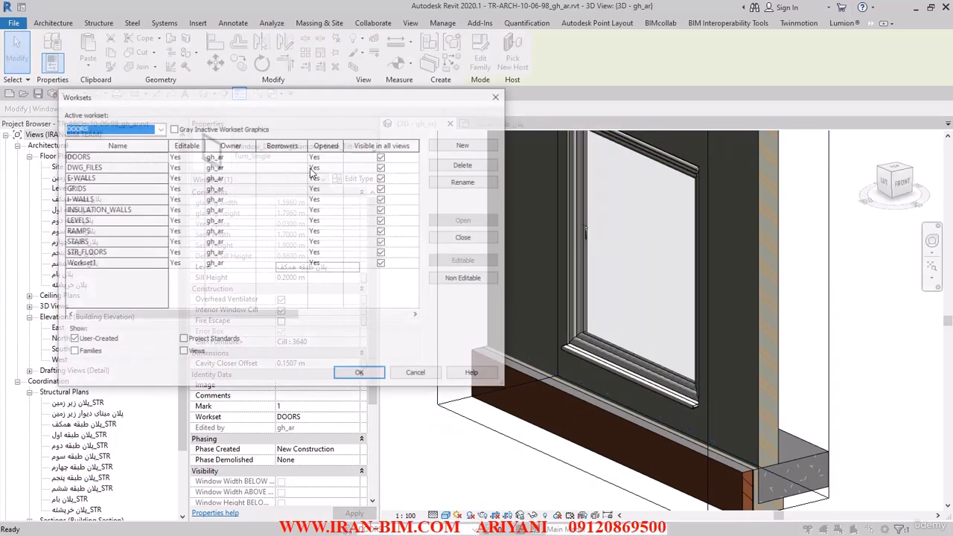
click(464, 145)
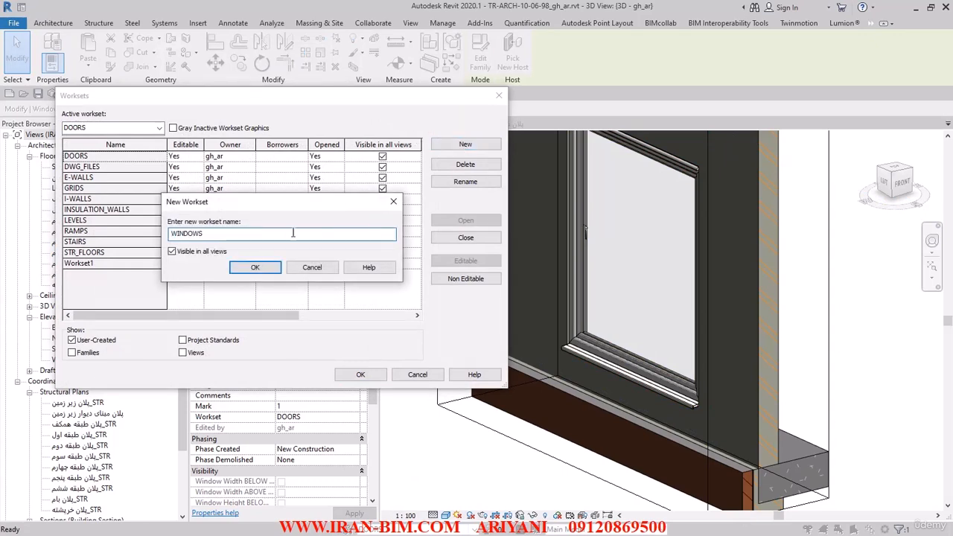
click(255, 266)
click(159, 128)
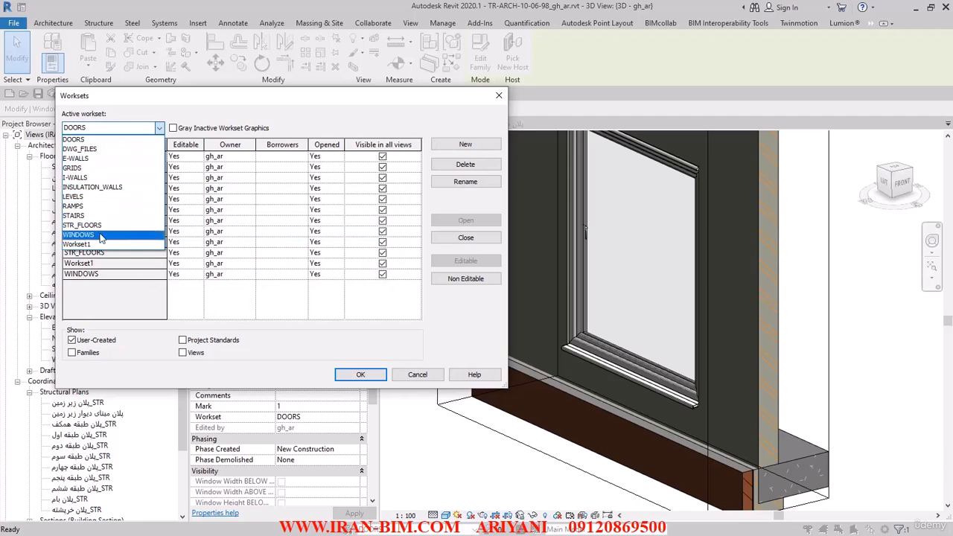
click(102, 235)
click(355, 376)
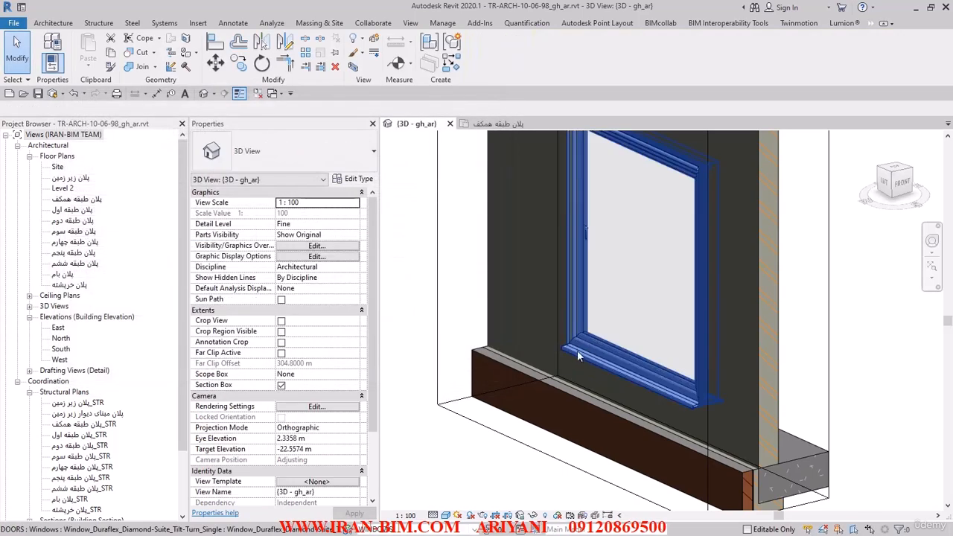
click(577, 351)
click(474, 530)
click(424, 424)
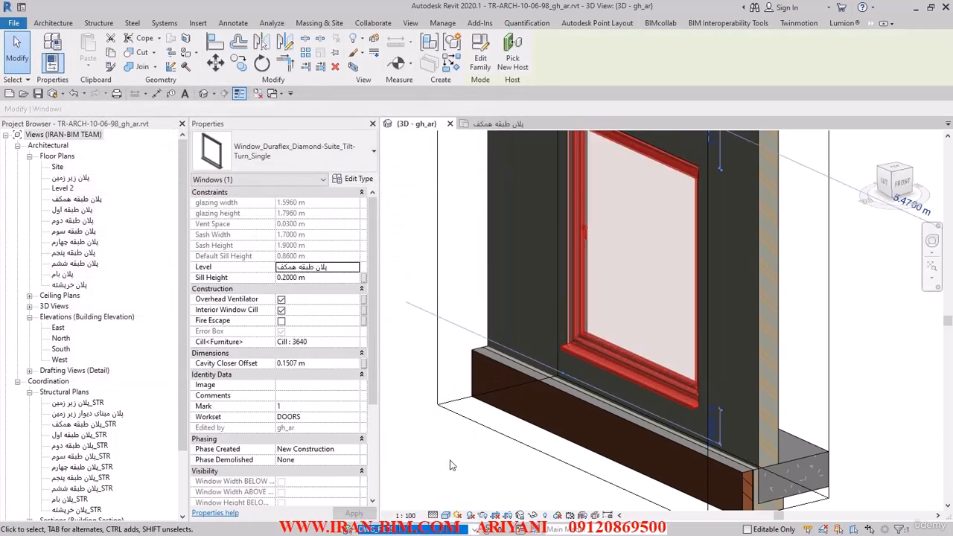
click(450, 461)
click(449, 530)
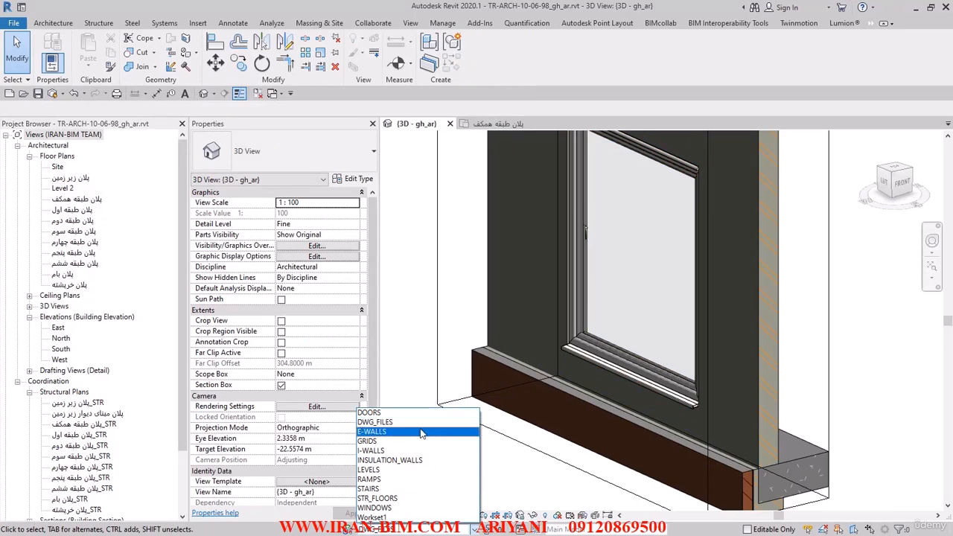
click(380, 508)
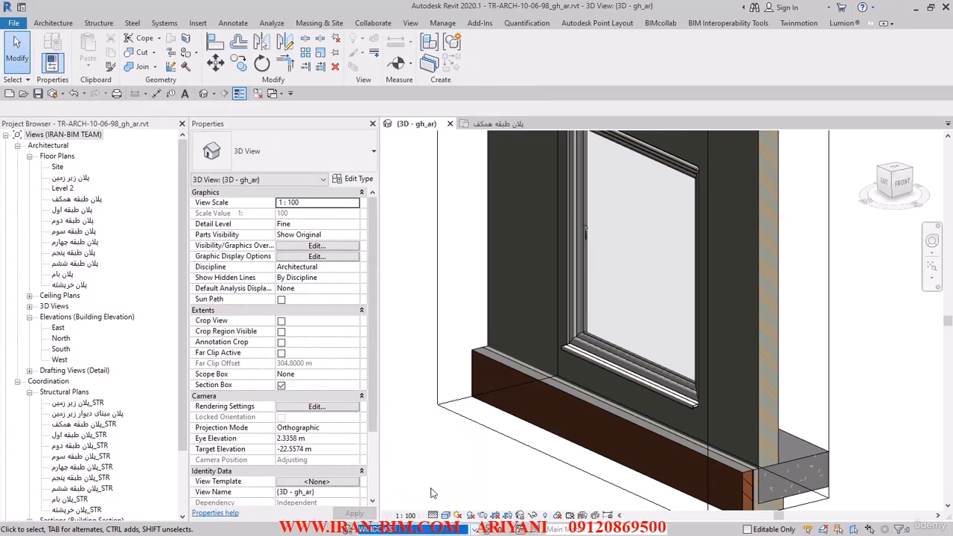
click(587, 353)
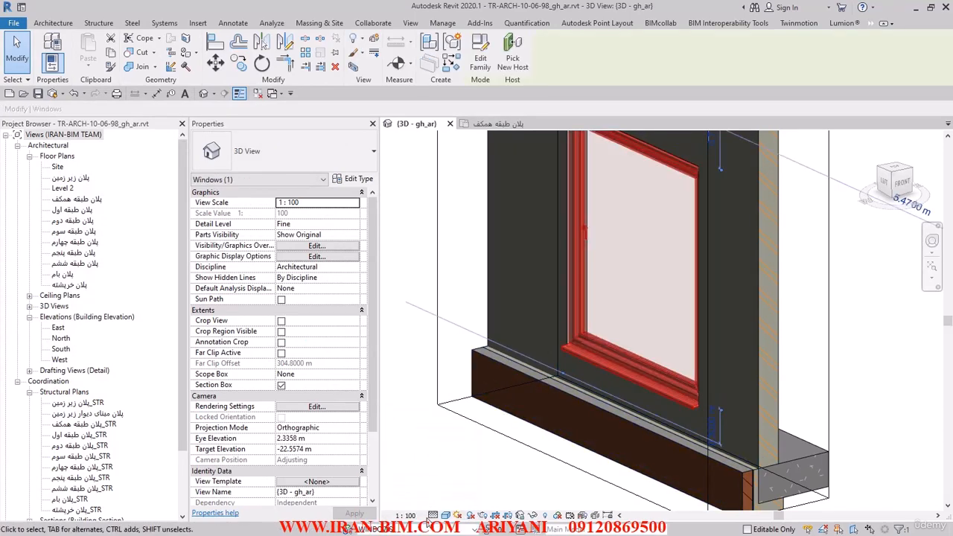
click(440, 412)
click(412, 430)
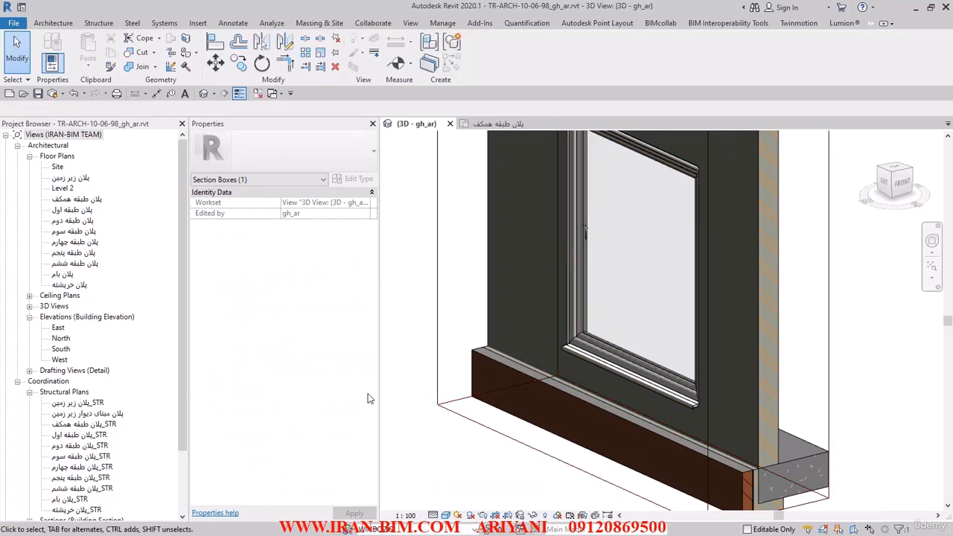
Place a second matching window with a 0.2 m sill height at the lower T.4 tag in the ground floor plan, about 1.97 m from the corner.
click(493, 123)
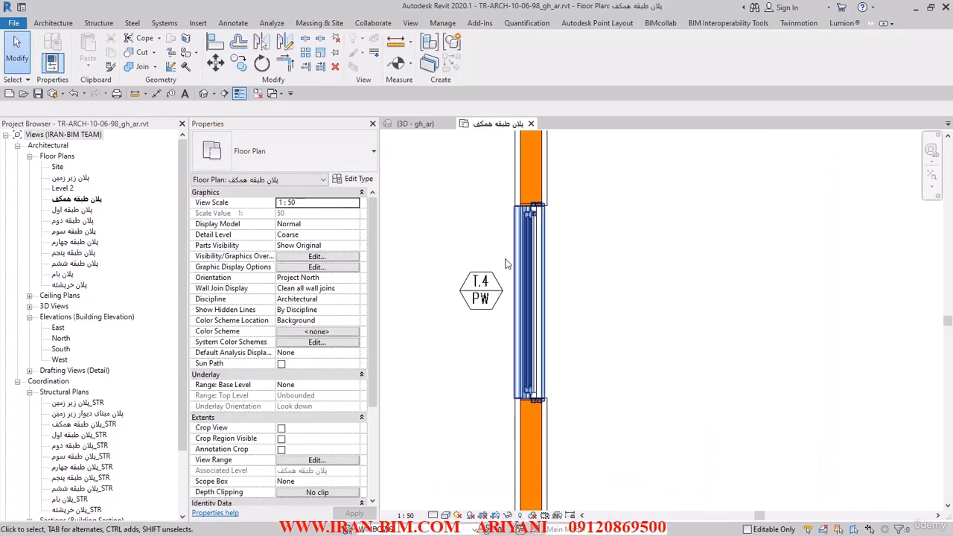
click(531, 270)
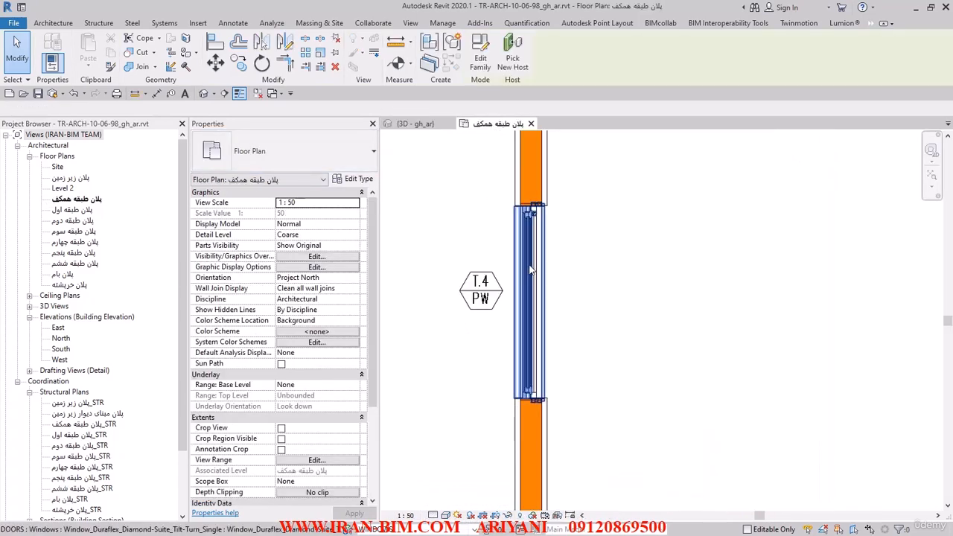
click(451, 63)
click(320, 269)
text(0.2)
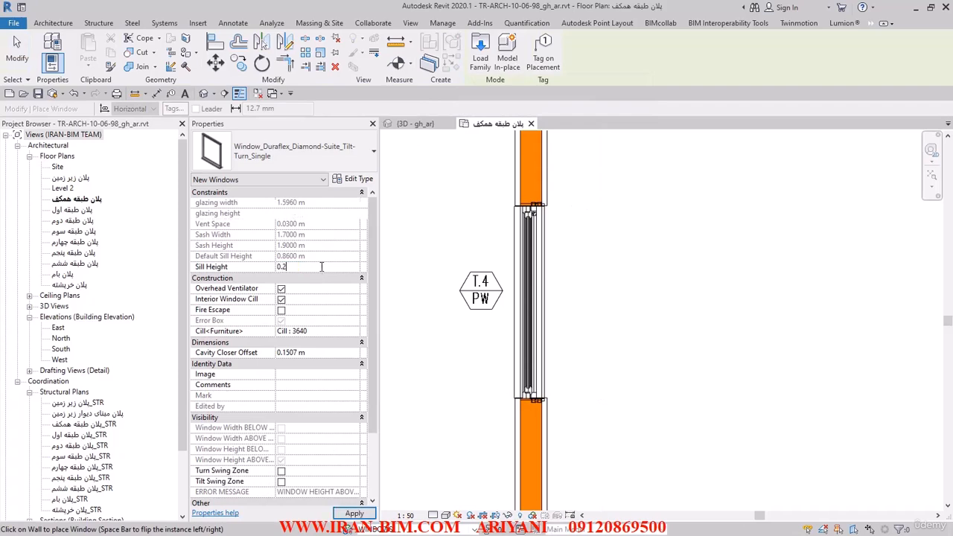
scroll(504, 321, down, 4)
middle_drag(550, 328, 563, 137)
scroll(544, 275, up, 3)
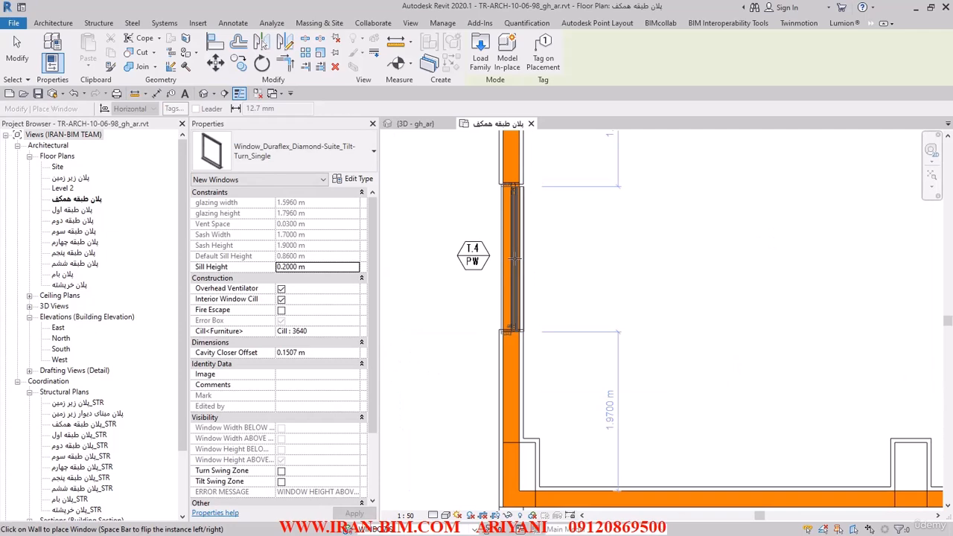
click(514, 258)
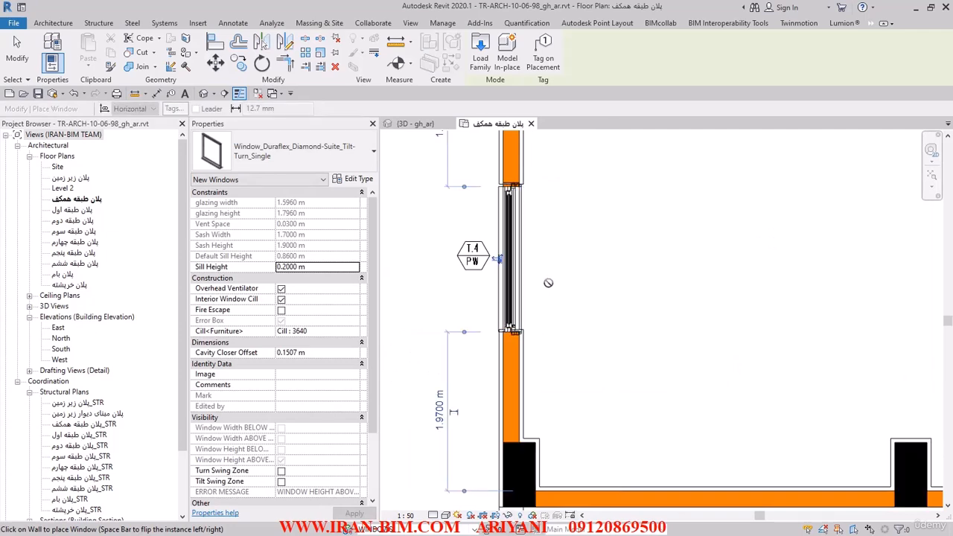
middle_drag(559, 231, 553, 333)
click(17, 50)
Inspect the ground floor plan's walls and window tags for any further windows to place.
middle_drag(454, 225, 457, 334)
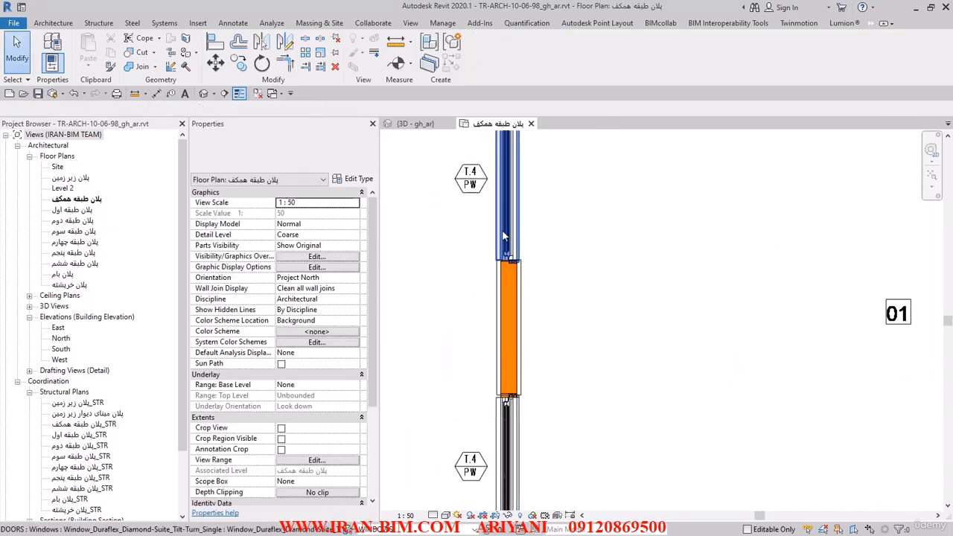
click(506, 229)
scroll(610, 348, down, 2)
middle_drag(610, 348, 521, 149)
scroll(648, 277, down, 1)
middle_drag(648, 276, 626, 509)
middle_drag(508, 302, 493, 511)
middle_drag(577, 194, 608, 302)
middle_drag(803, 321, 447, 195)
scroll(593, 323, down, 2)
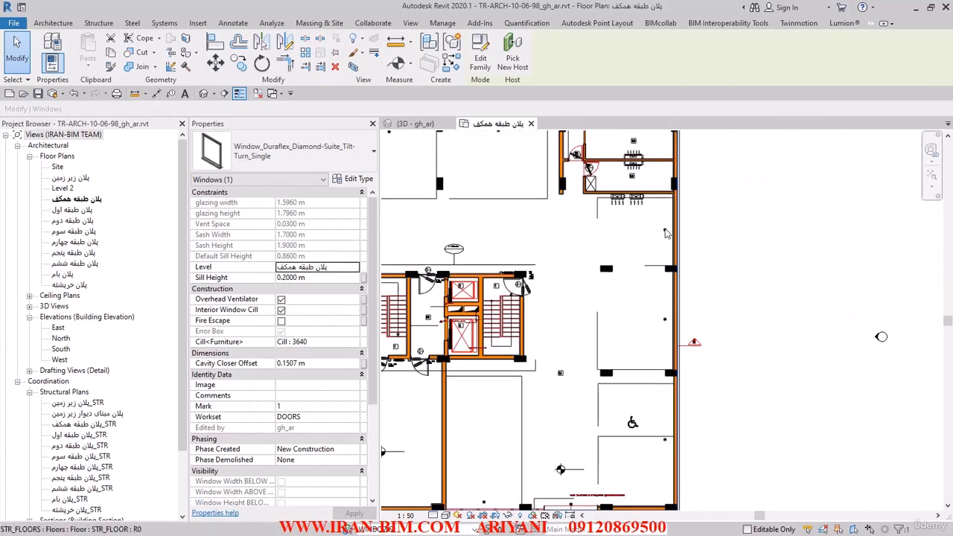
middle_drag(775, 345, 841, 211)
middle_drag(730, 388, 865, 374)
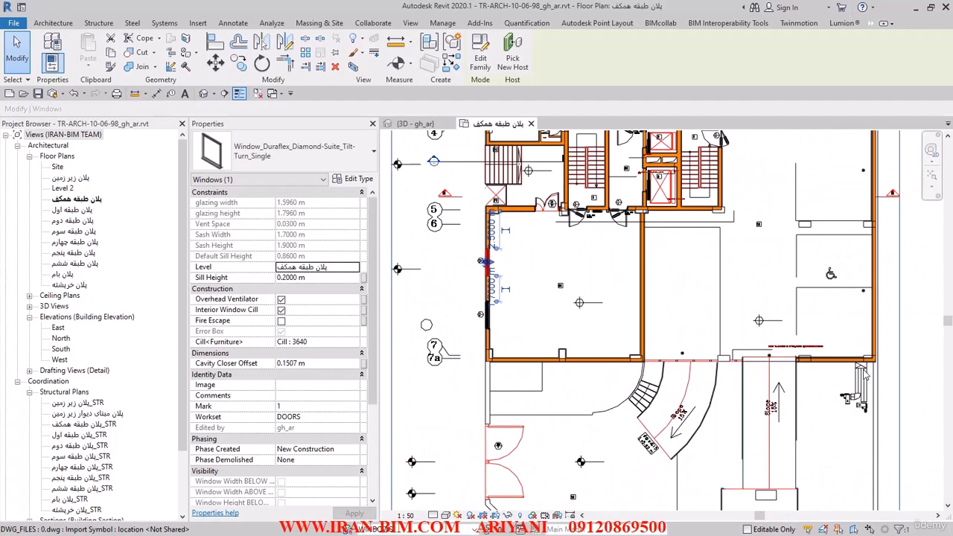
click(450, 265)
Turn off the section box in the 3D view and view both windows on the facade.
click(203, 94)
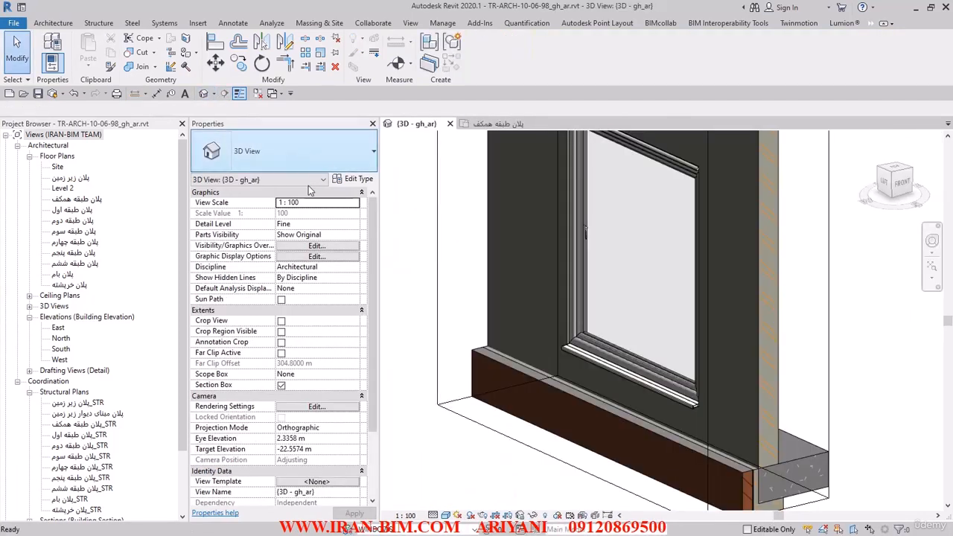
scroll(479, 316, down, 5)
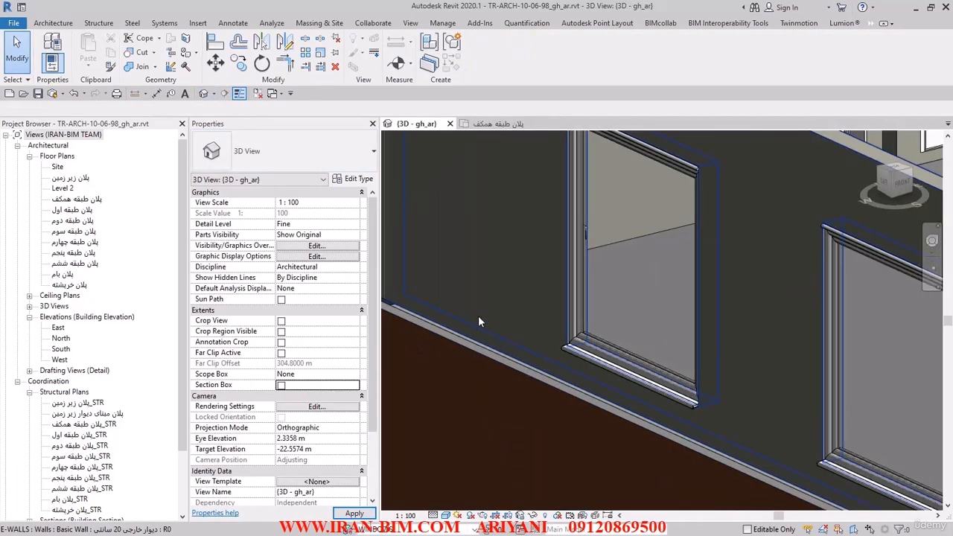
shift+middle_drag(522, 277, 629, 308)
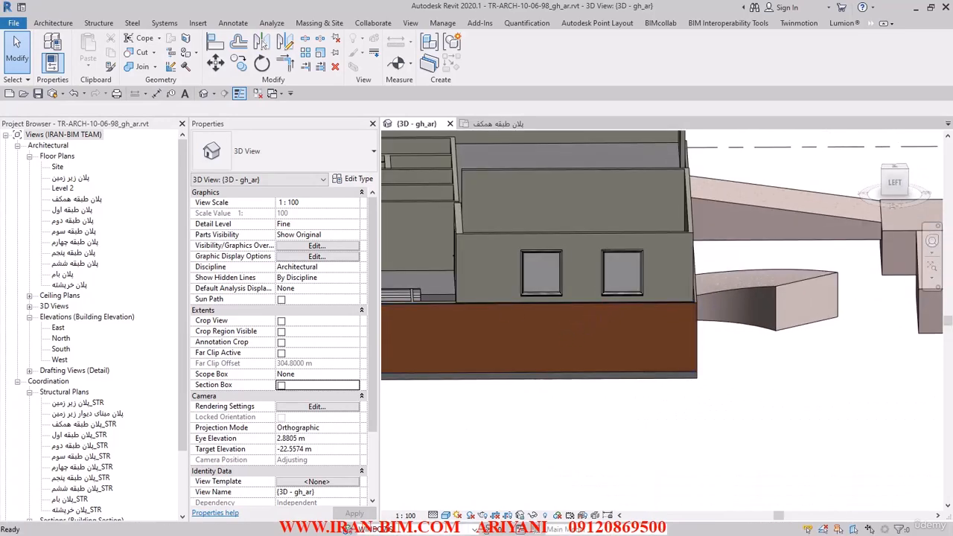